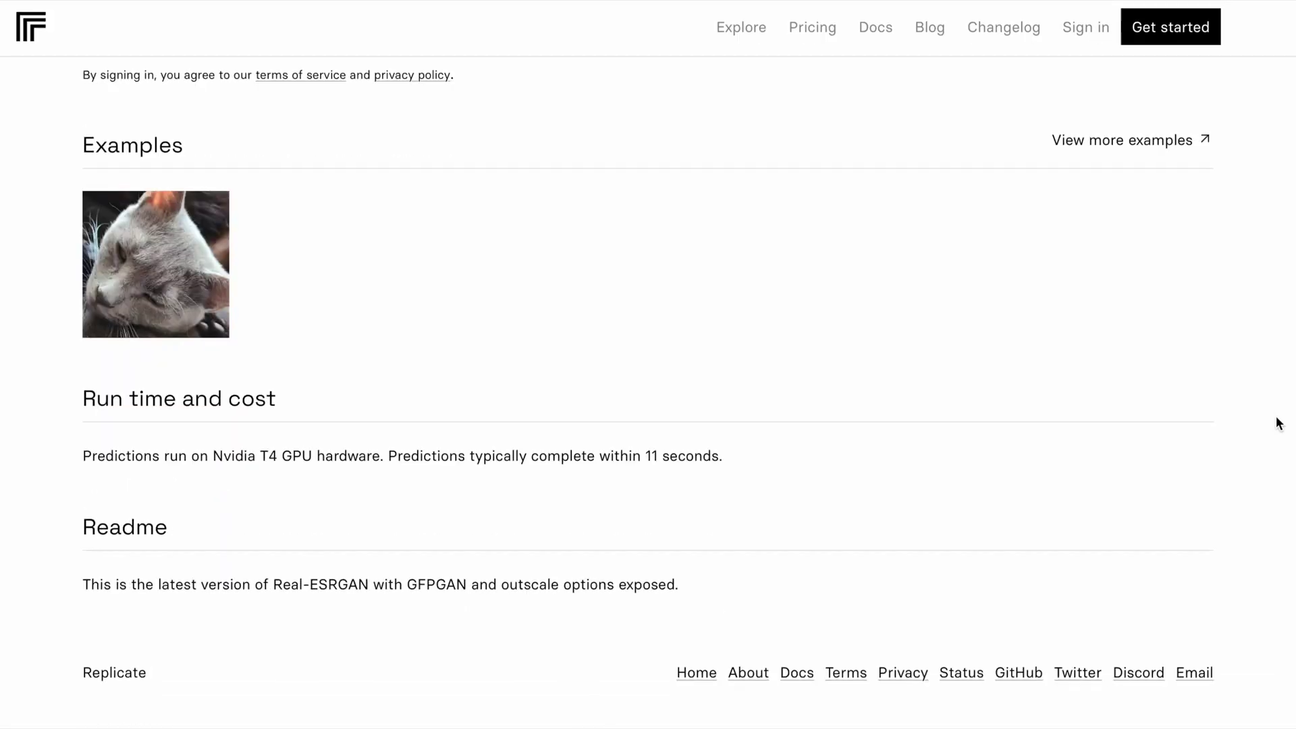
# Scroll the dgb.lol home page to the seven-tool menu, RGB to CMYK converter through Image to vector
pyautogui.scroll(10, 1275, 422)
pyautogui.scroll(6, 1276, 423)
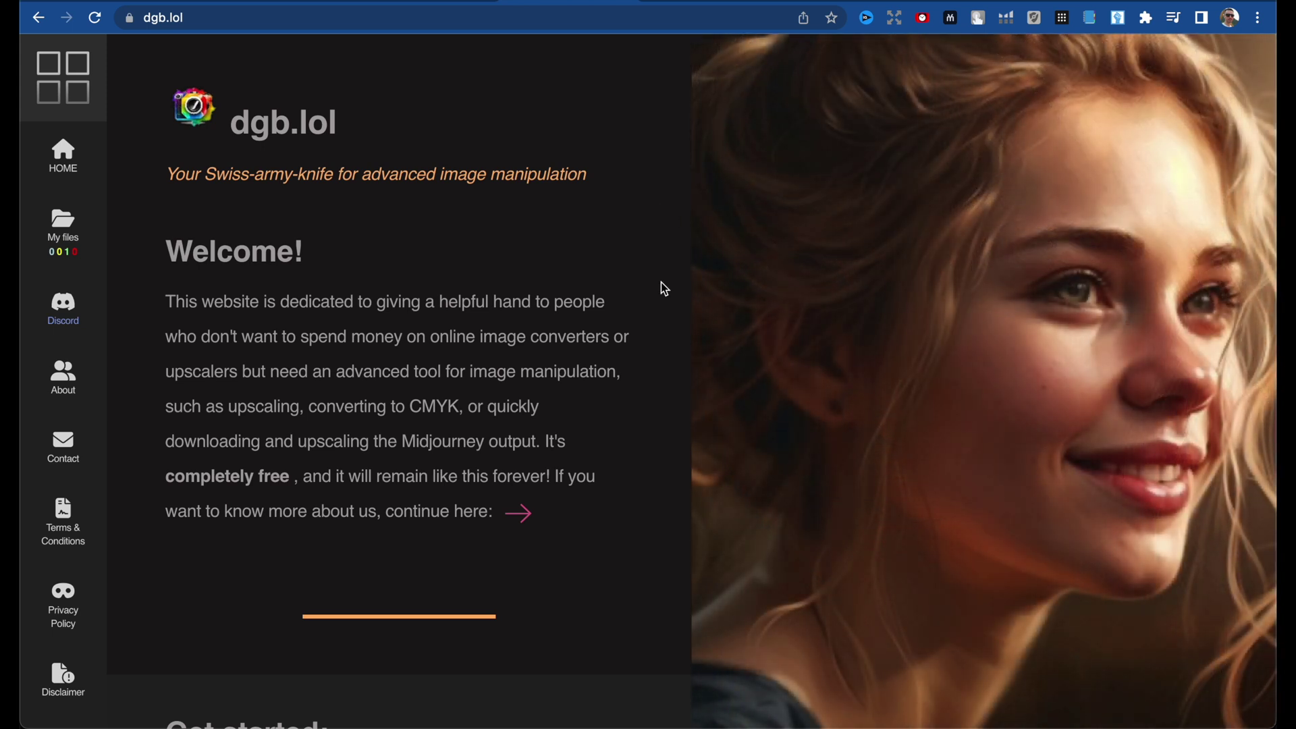
pyautogui.scroll(-8, 662, 342)
pyautogui.scroll(-6, 661, 342)
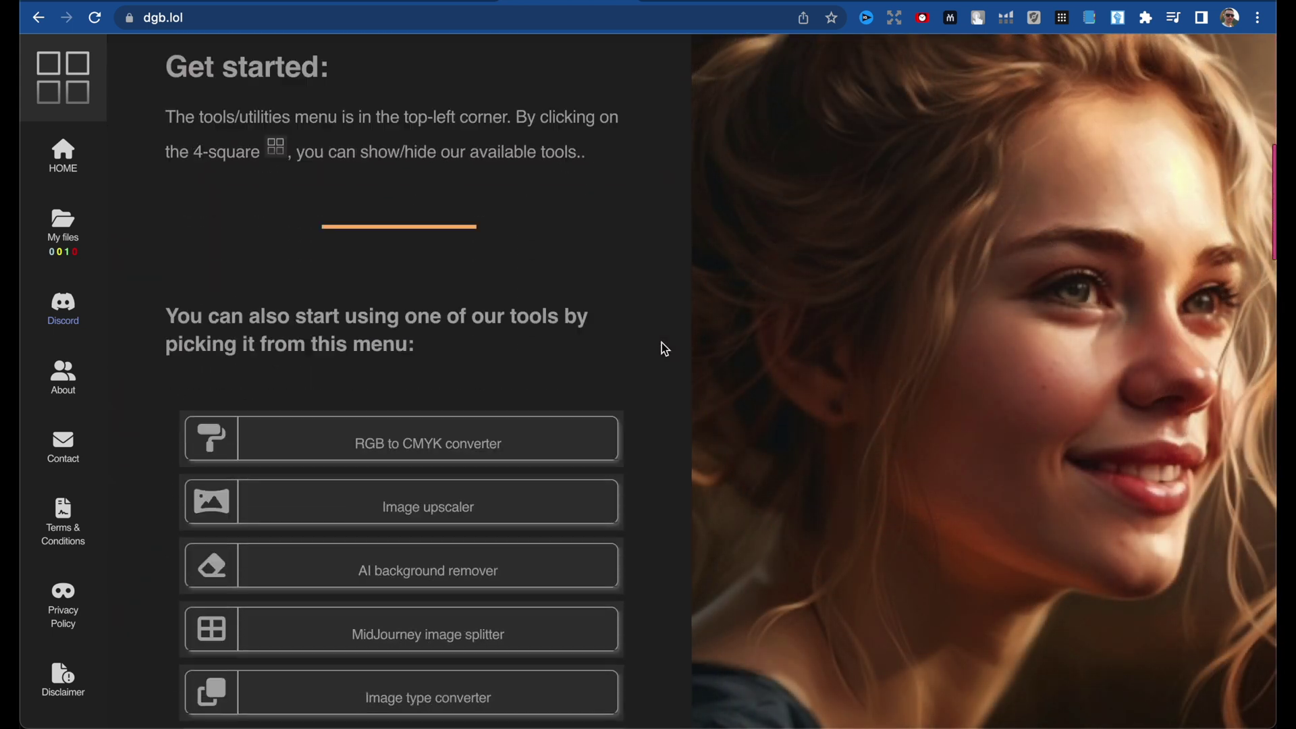
pyautogui.scroll(1, 661, 342)
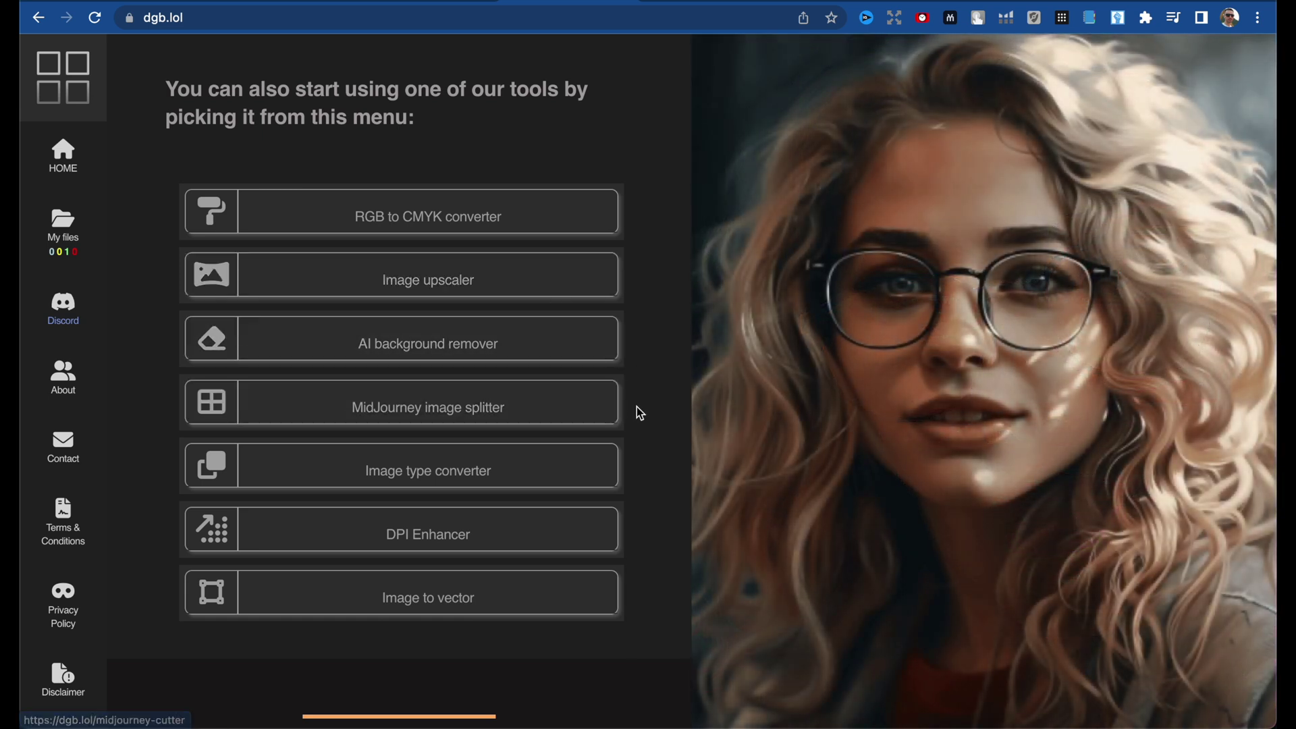
pyautogui.scroll(-2, 635, 406)
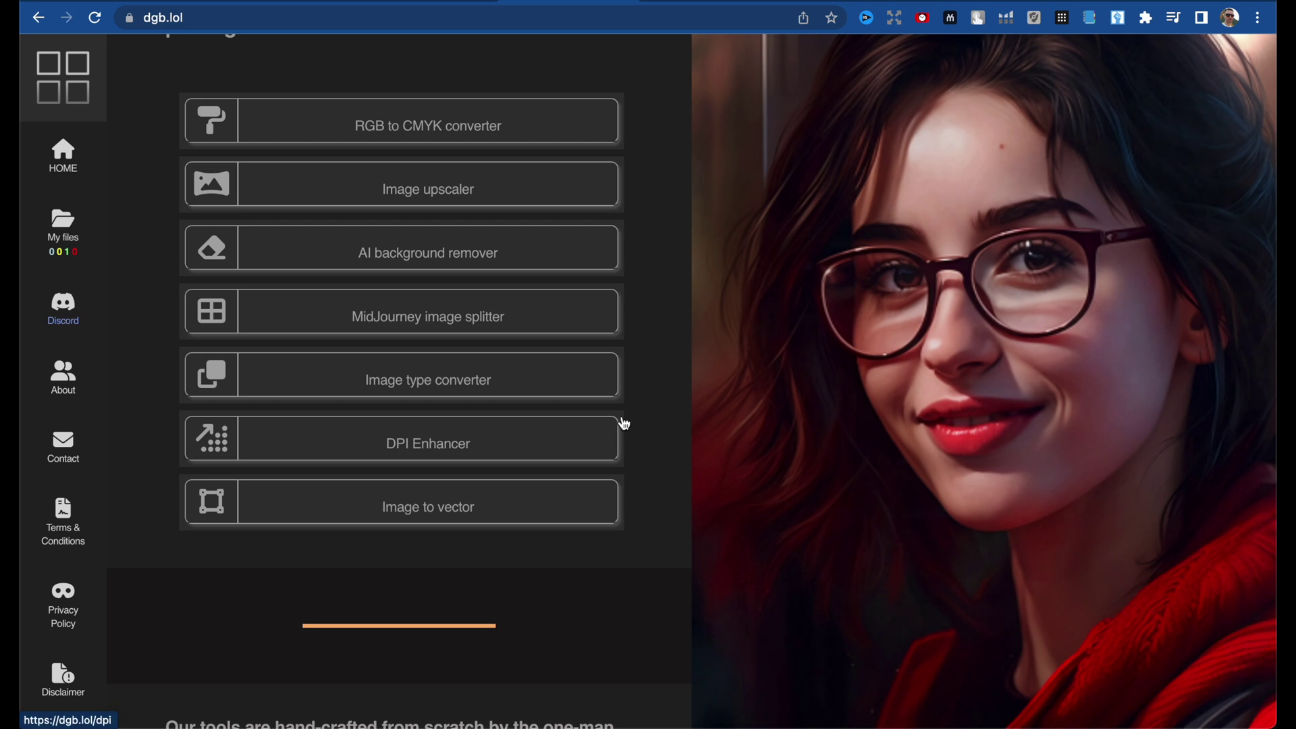
pyautogui.scroll(3, 621, 426)
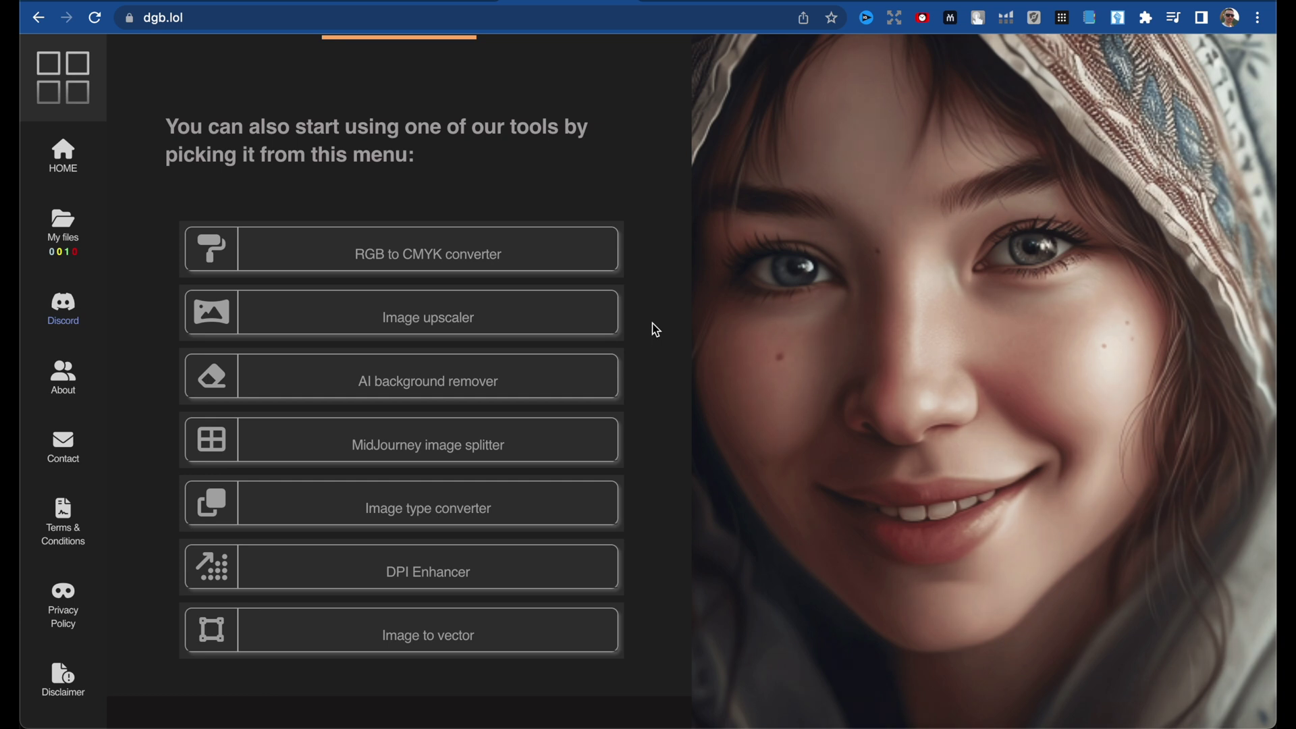
# Open the Image upscaler, dismiss the ad, and reveal its upscaling options (Balanced, Auto chose)
pyautogui.click(541, 317)
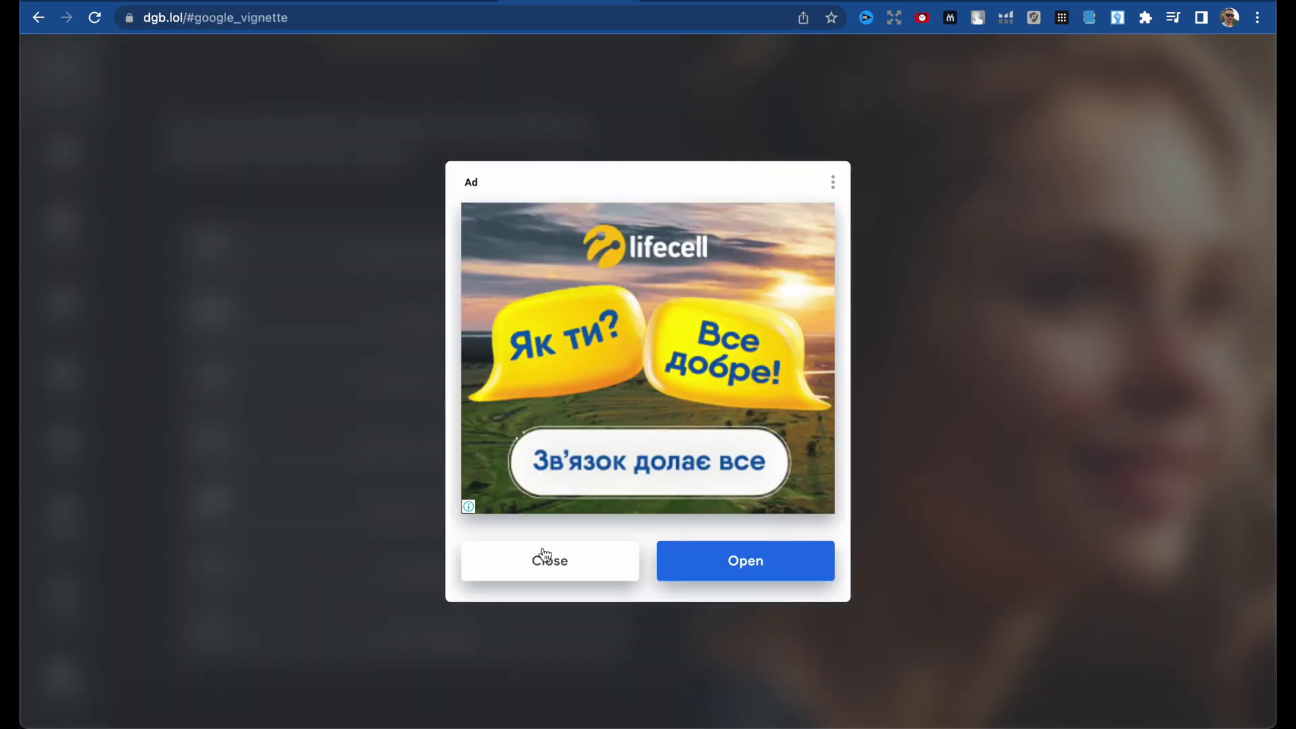
pyautogui.click(580, 573)
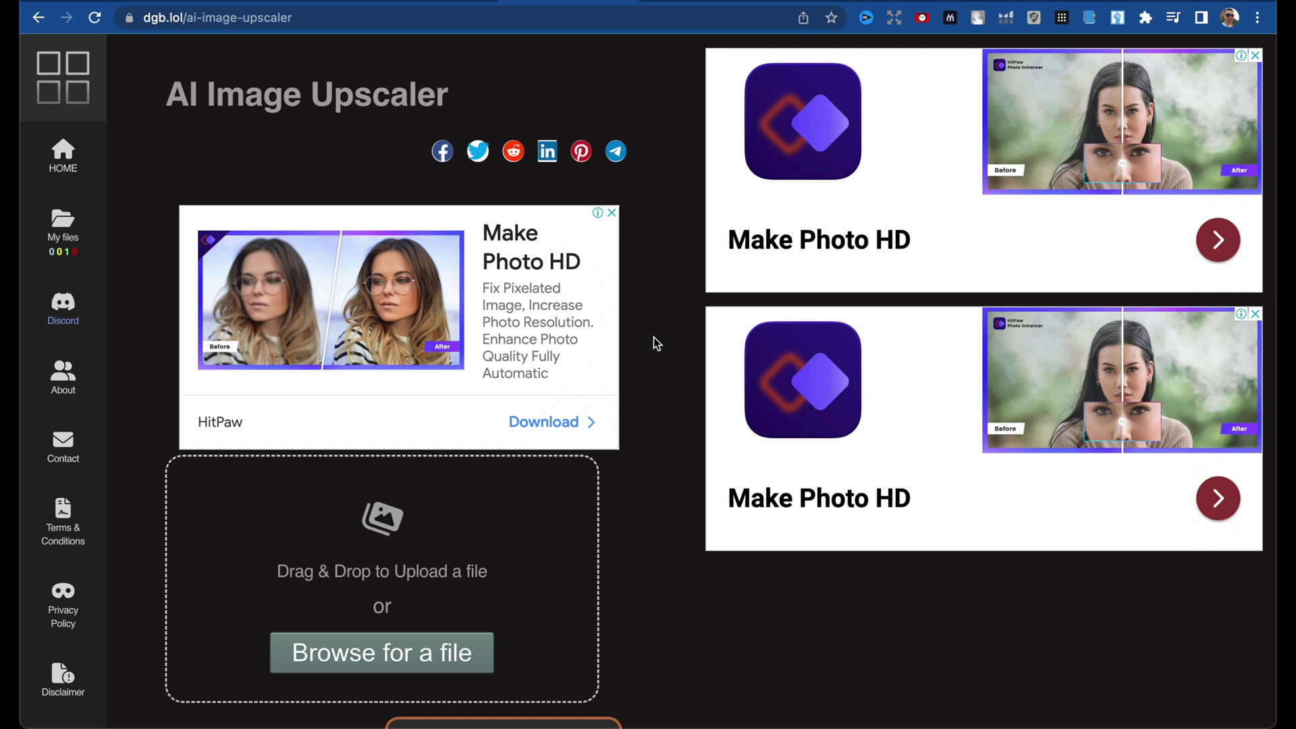
pyautogui.scroll(-5, 654, 338)
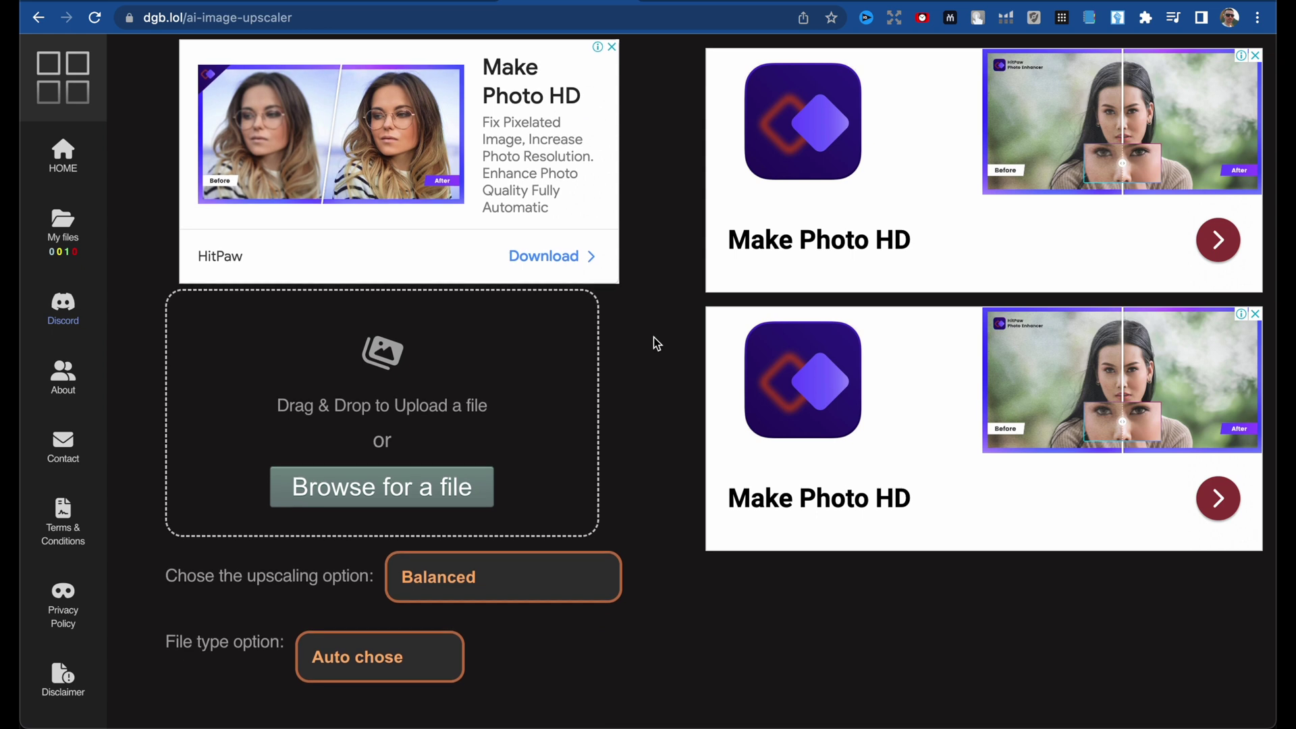
pyautogui.scroll(-5, 570, 254)
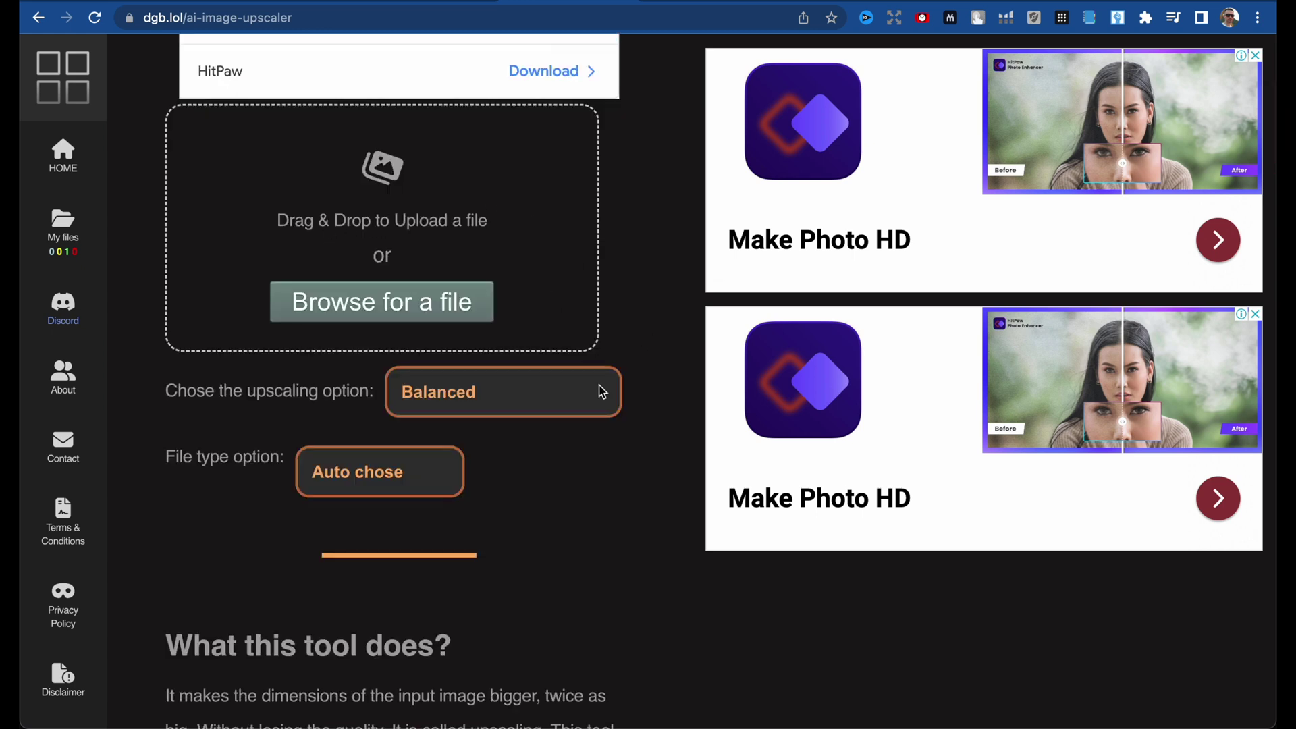
pyautogui.scroll(-2, 634, 390)
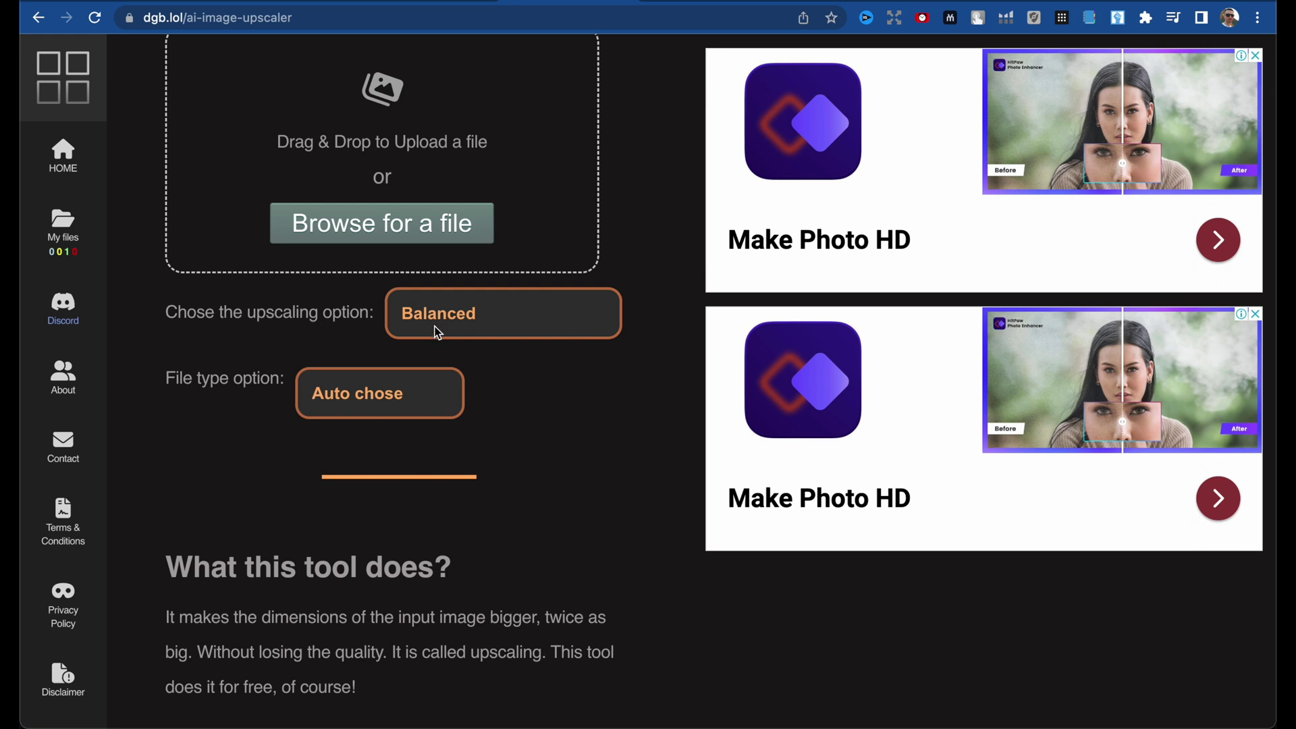
pyautogui.click(582, 326)
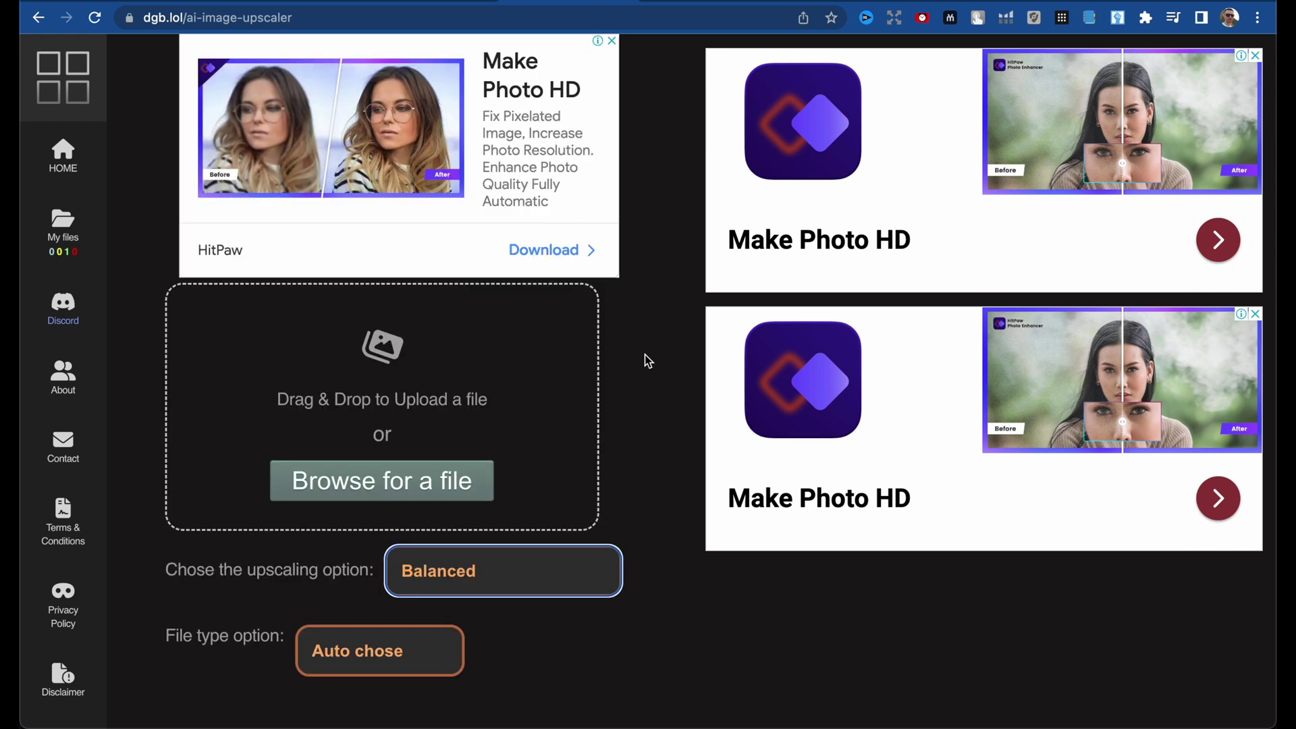
# Upload the dog PNG from Downloads and start a Cartoon/Drawing upscale, tracking it in My files
pyautogui.press('super+Tab')
pyautogui.click(1161, 222)
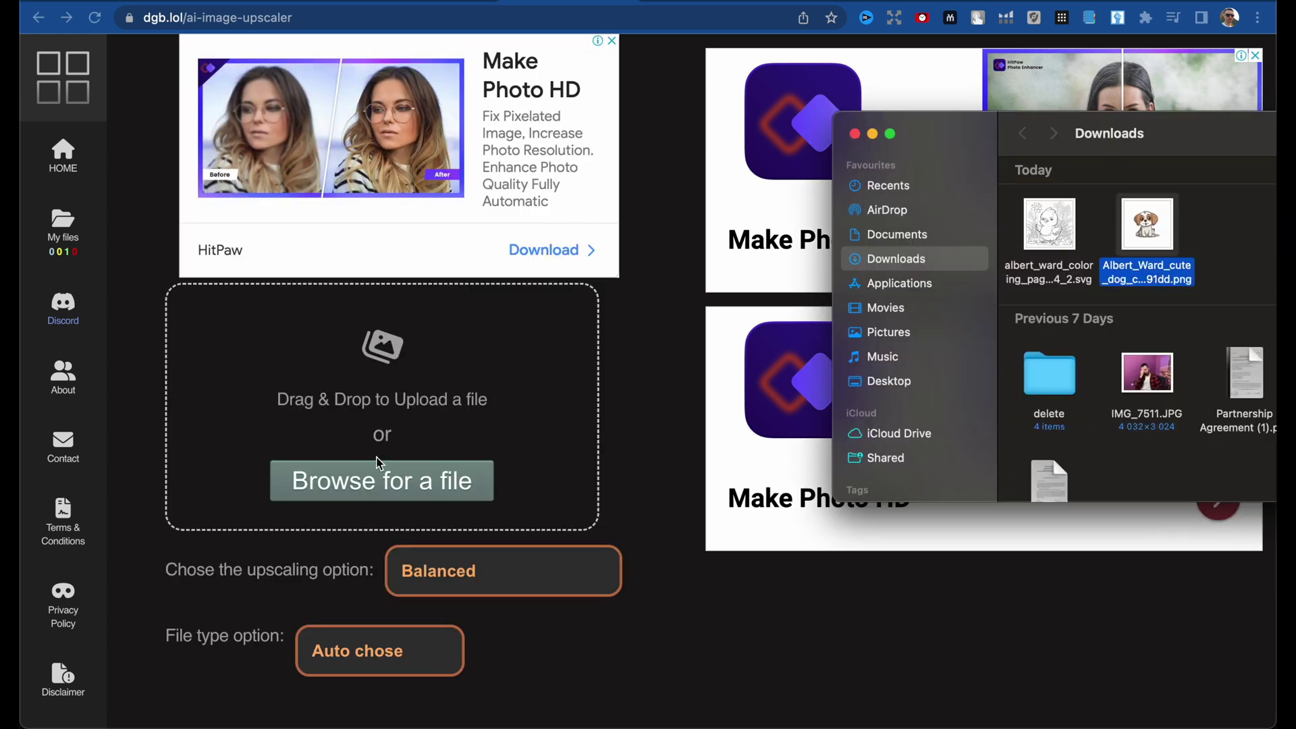
pyautogui.moveTo(1107, 259); pyautogui.dragTo(395, 391)
pyautogui.click(529, 323)
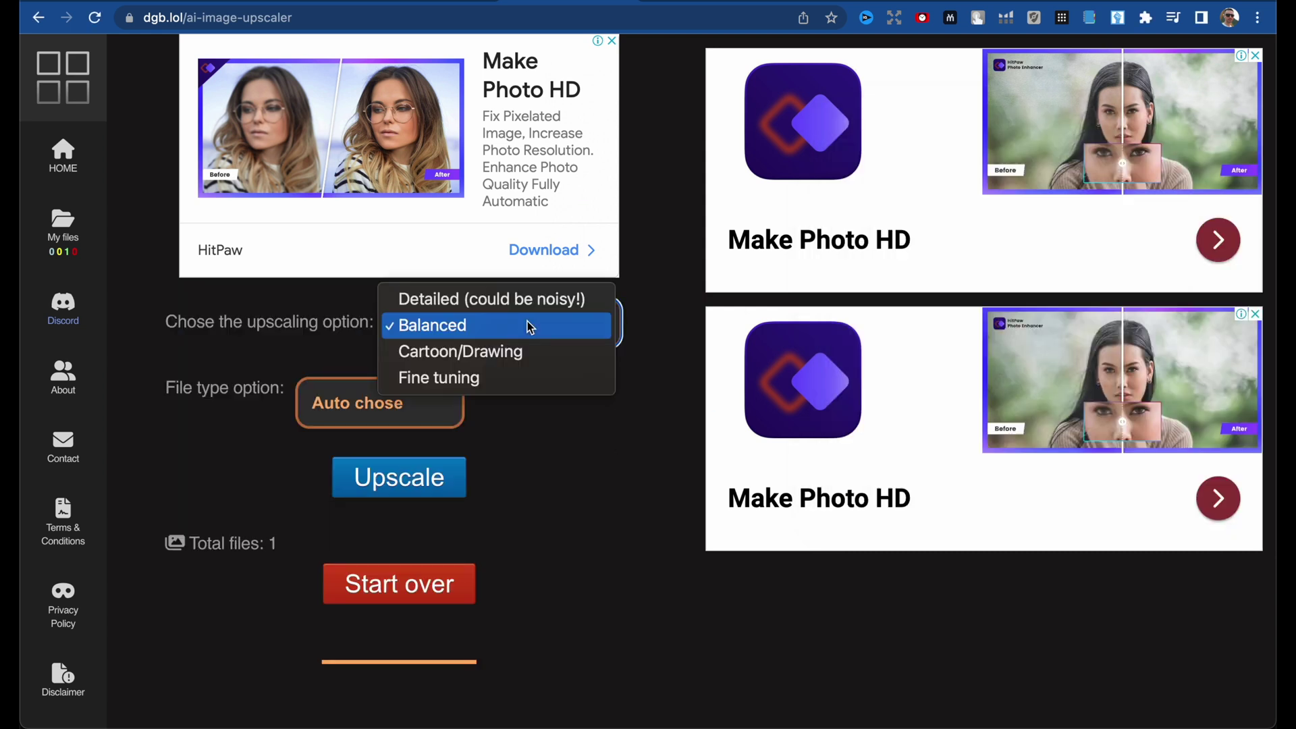
pyautogui.click(511, 352)
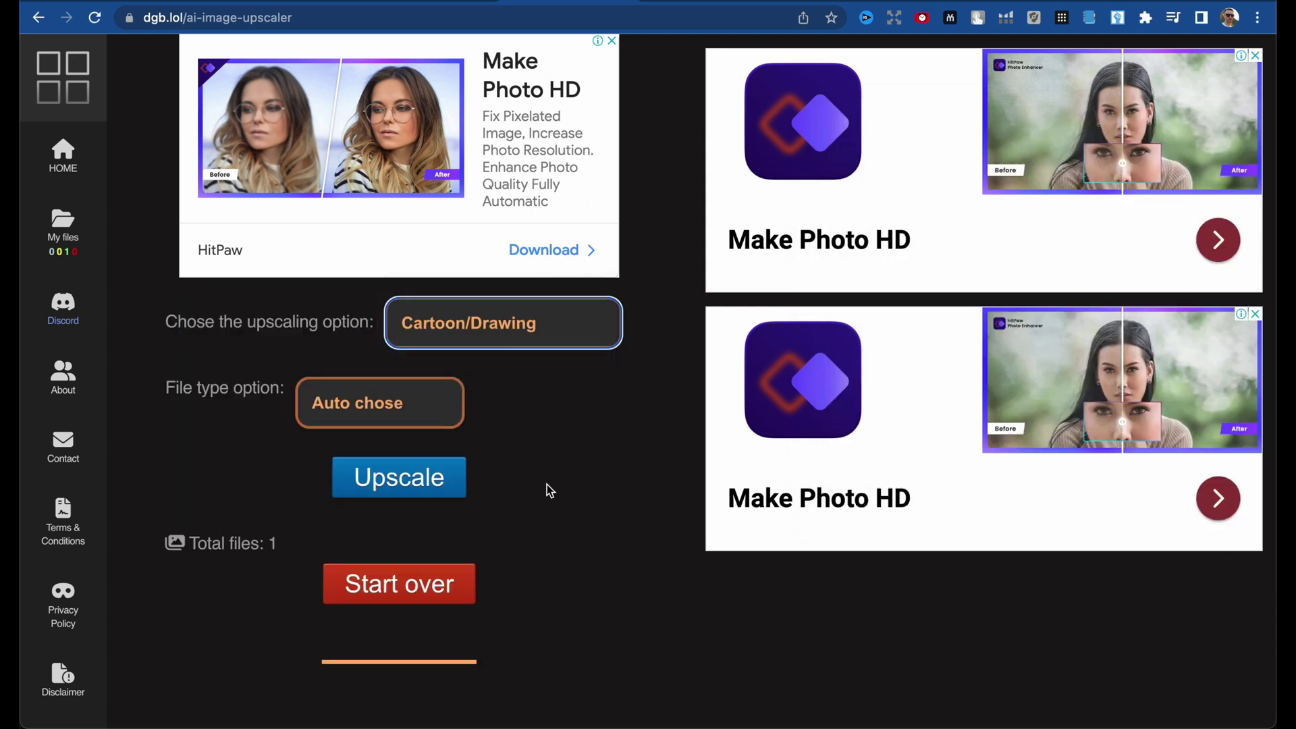
pyautogui.click(434, 484)
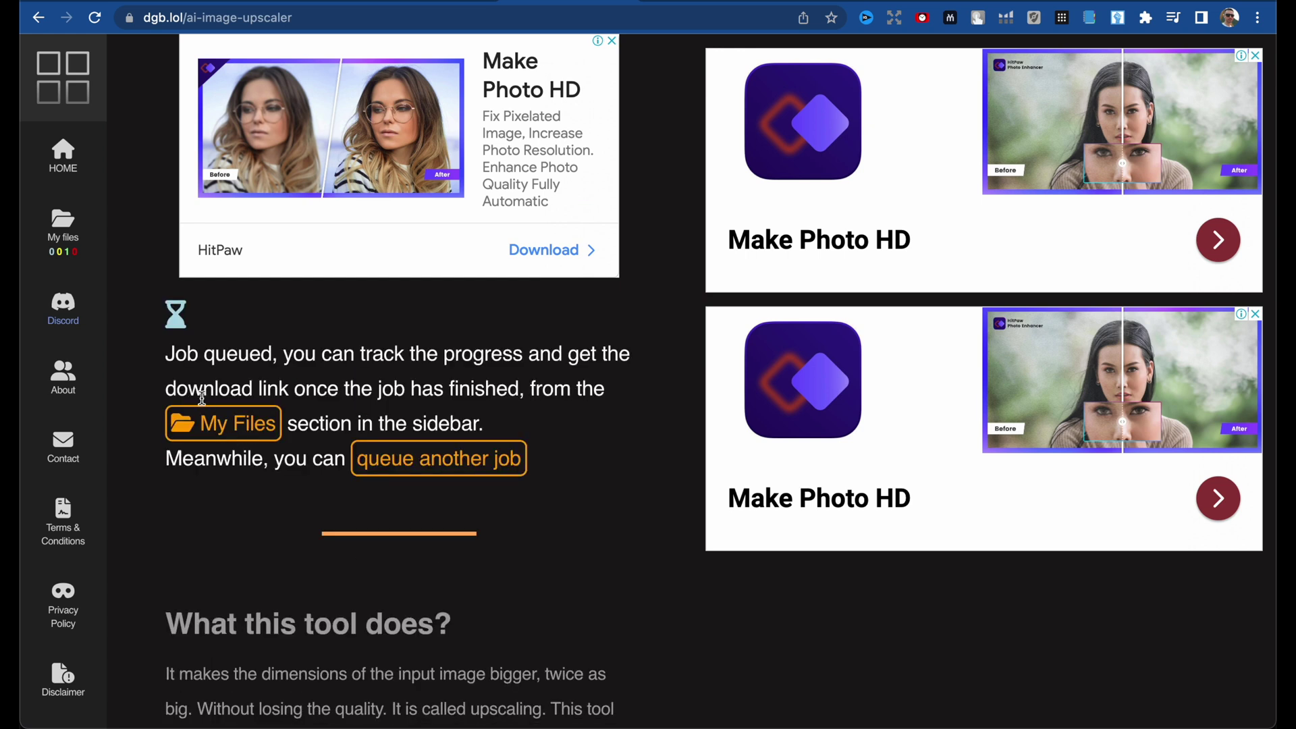
pyautogui.click(253, 423)
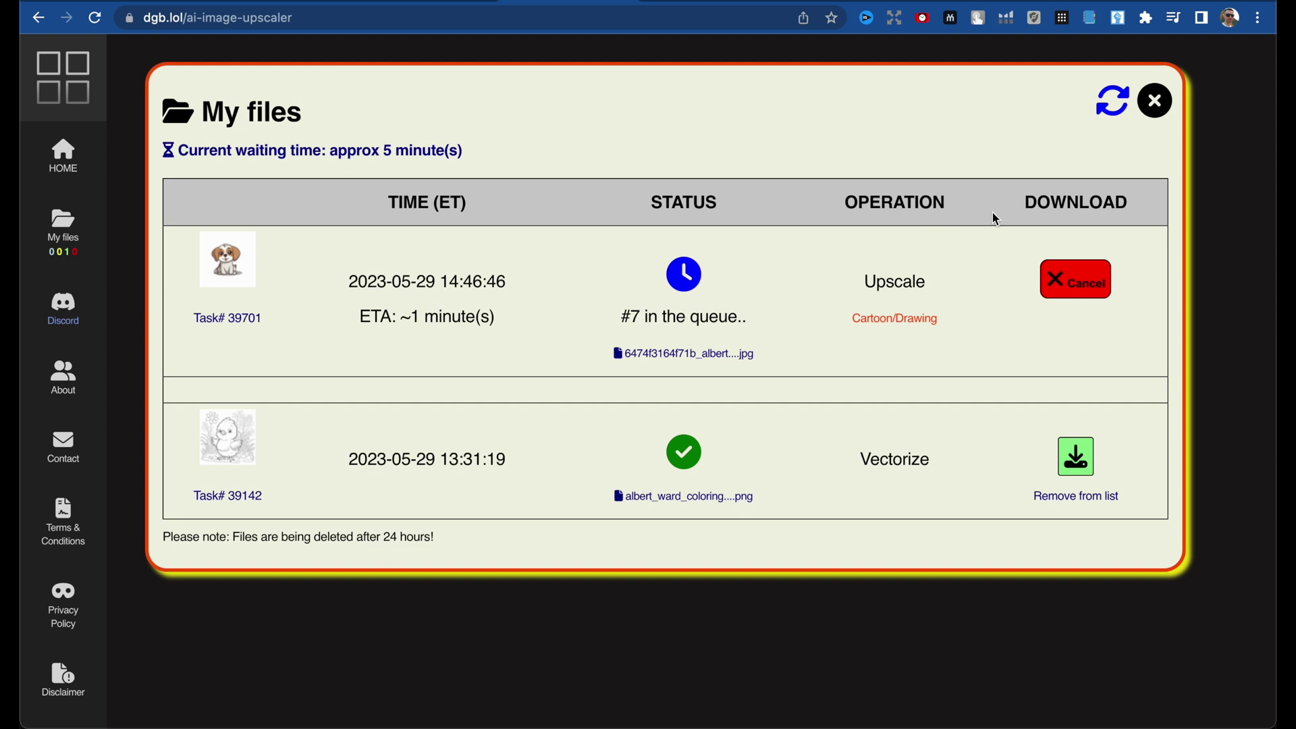
# Refresh the My files queue, reload the page, and return to the home page tool menu
pyautogui.click(1117, 101)
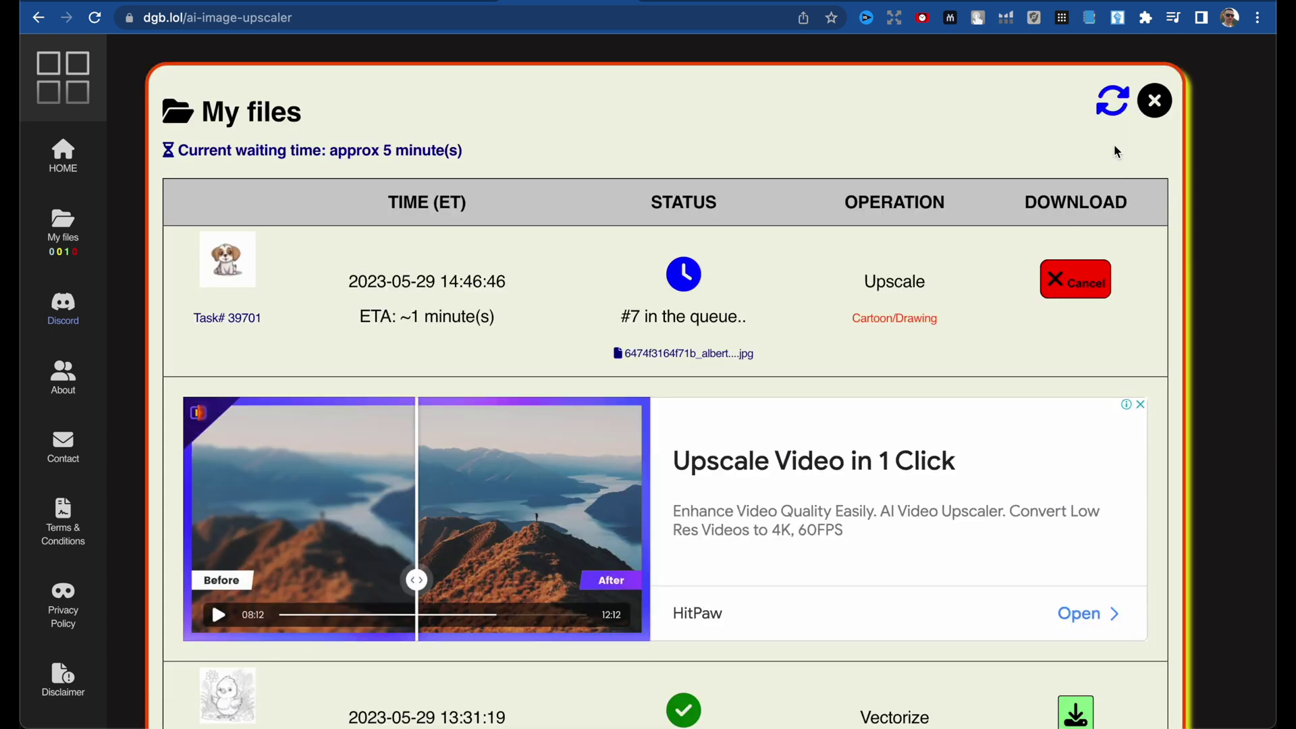
pyautogui.click(95, 18)
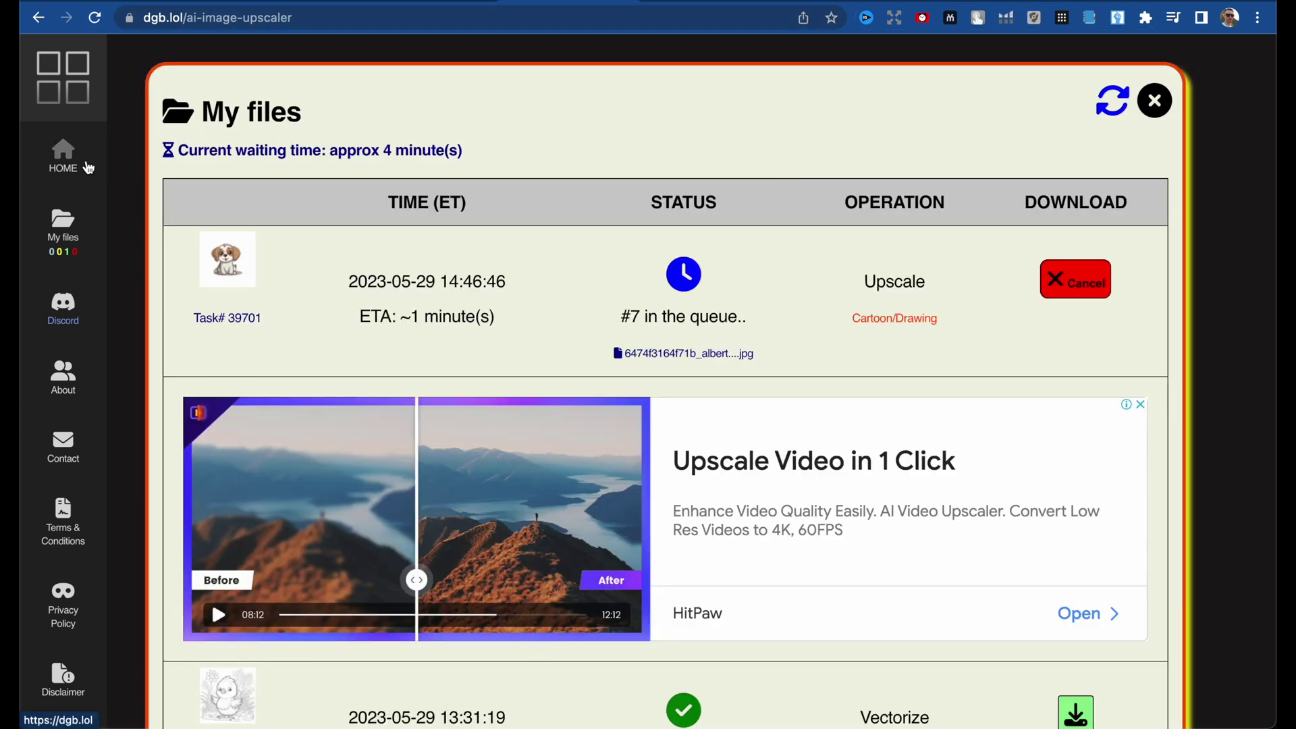
pyautogui.click(89, 167)
pyautogui.scroll(-10, 520, 272)
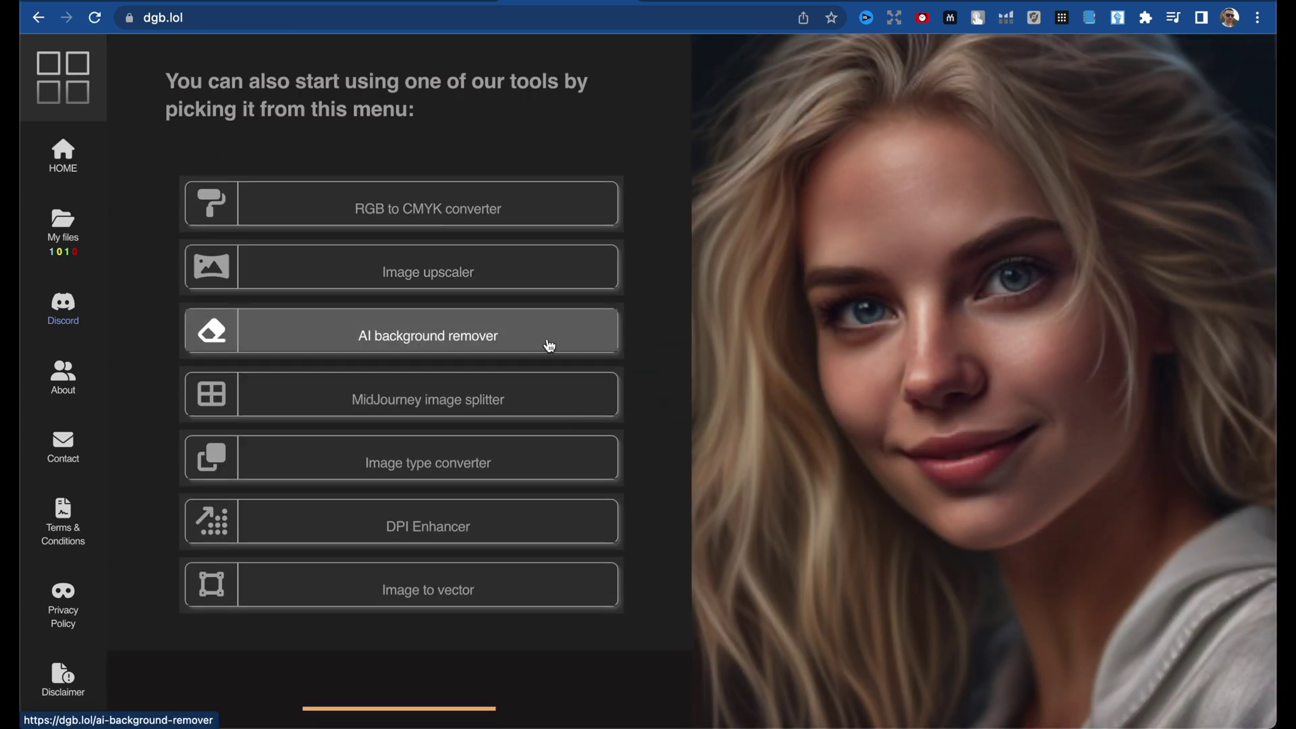
# Open the AI background remover, read through its instructions, then enlarge Discord's pineapple grid
pyautogui.click(504, 335)
pyautogui.scroll(-5, 643, 448)
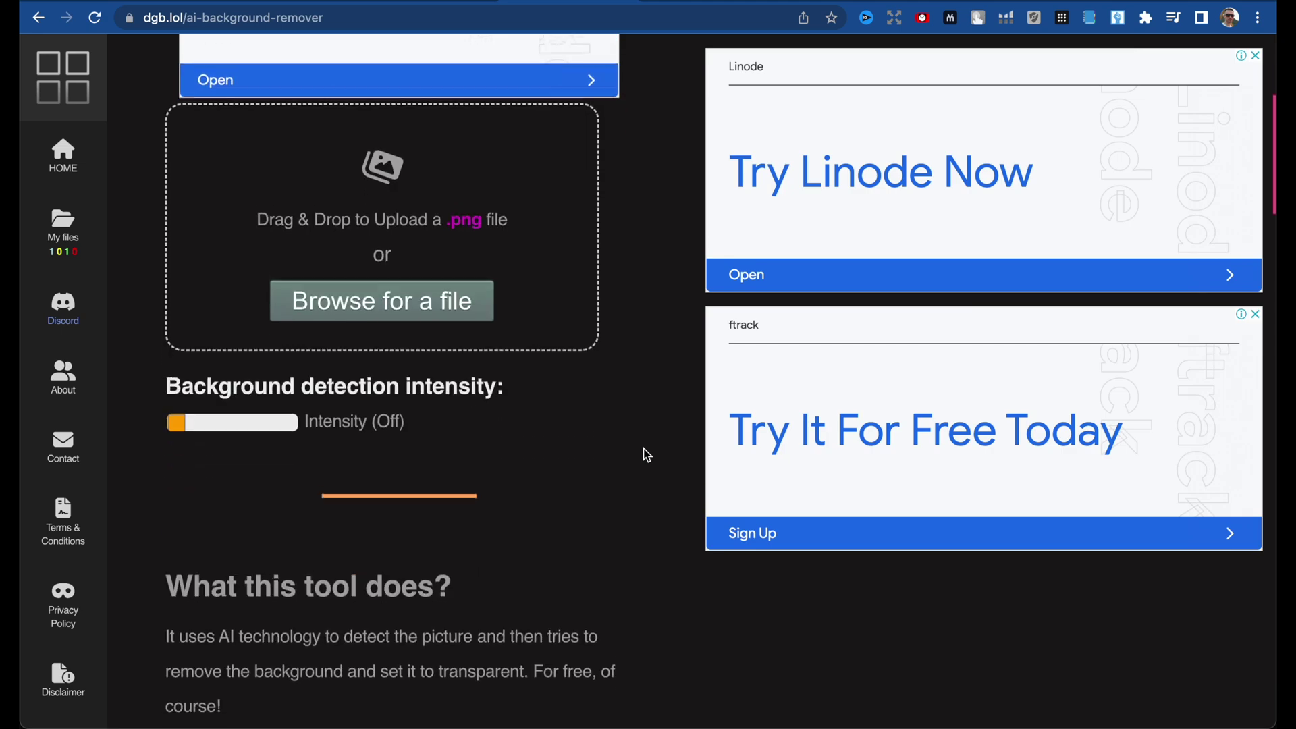
pyautogui.scroll(-15, 642, 448)
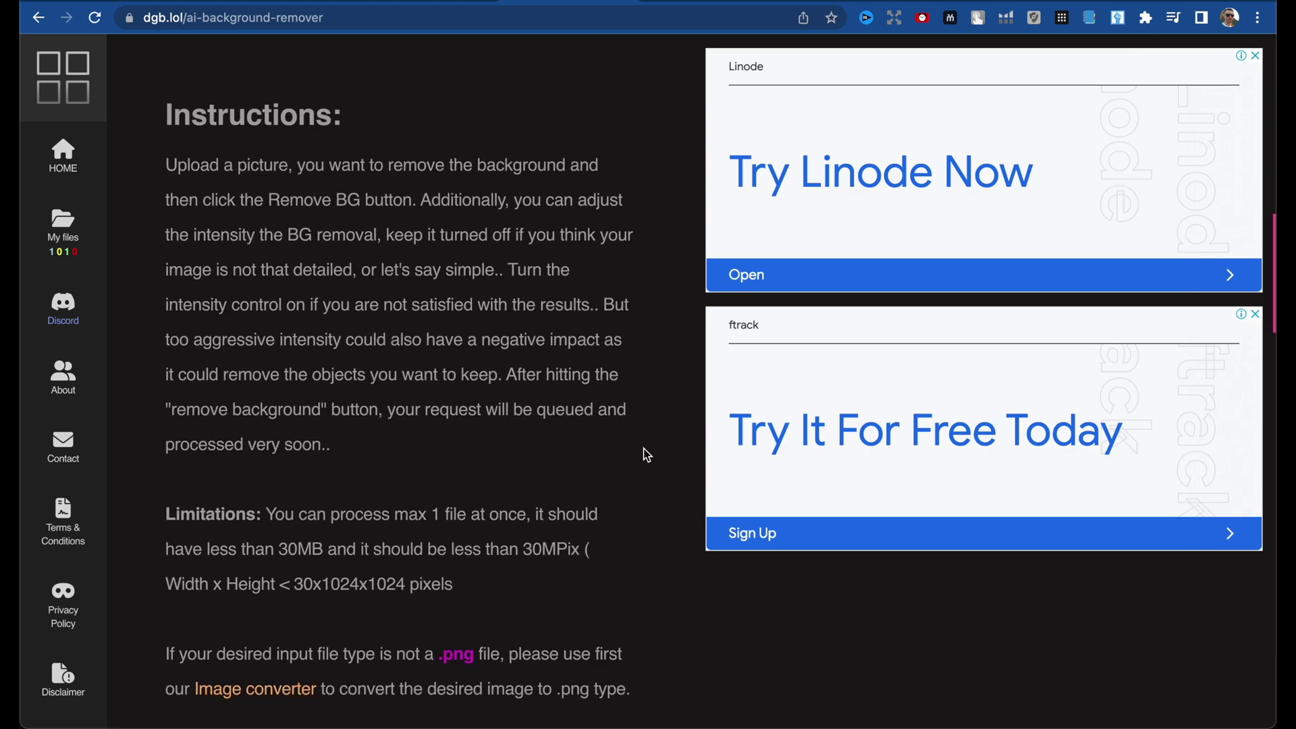
pyautogui.scroll(20, 643, 448)
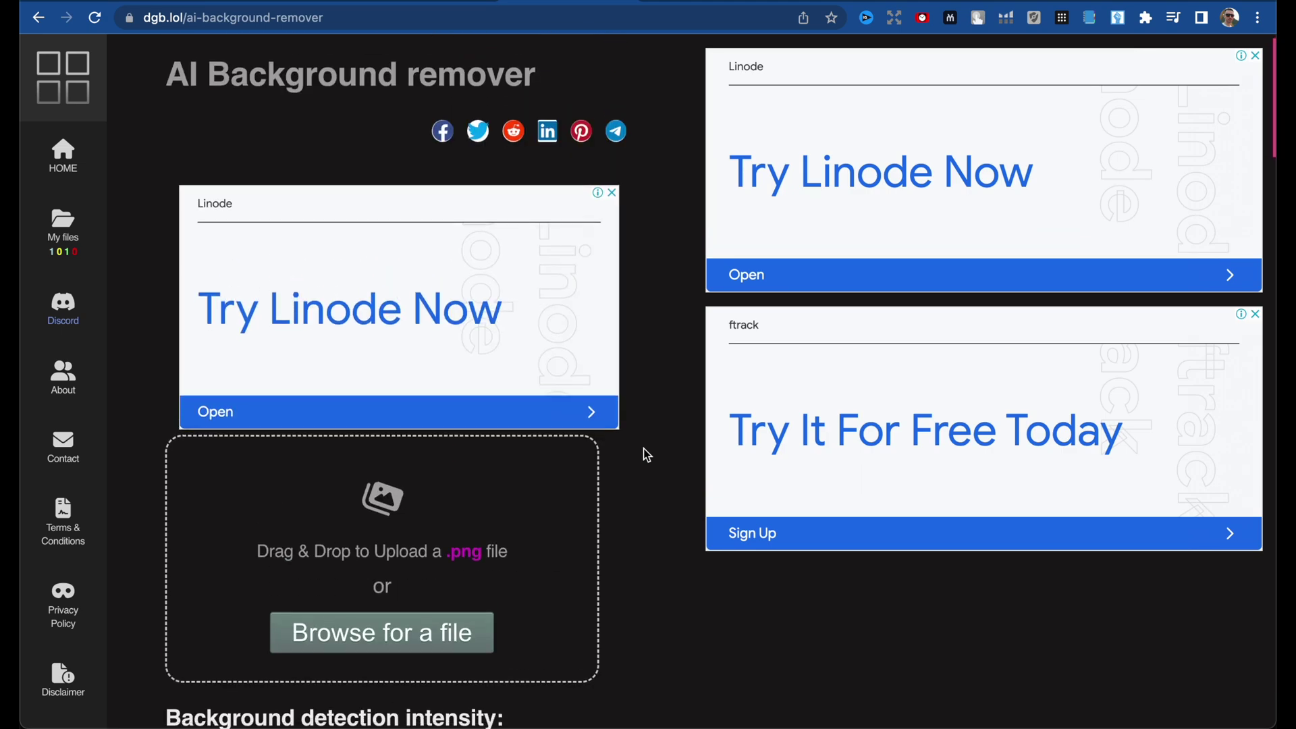
pyautogui.scroll(-3, 643, 448)
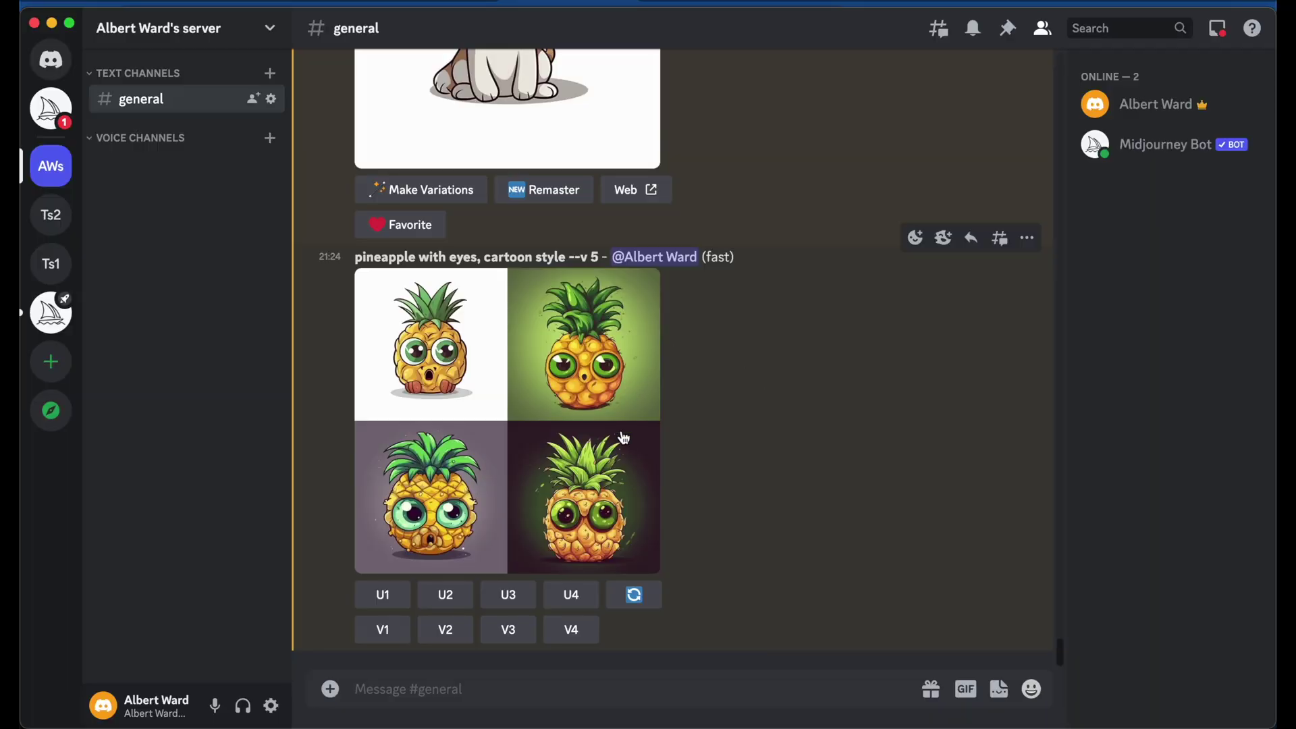
pyautogui.click(621, 432)
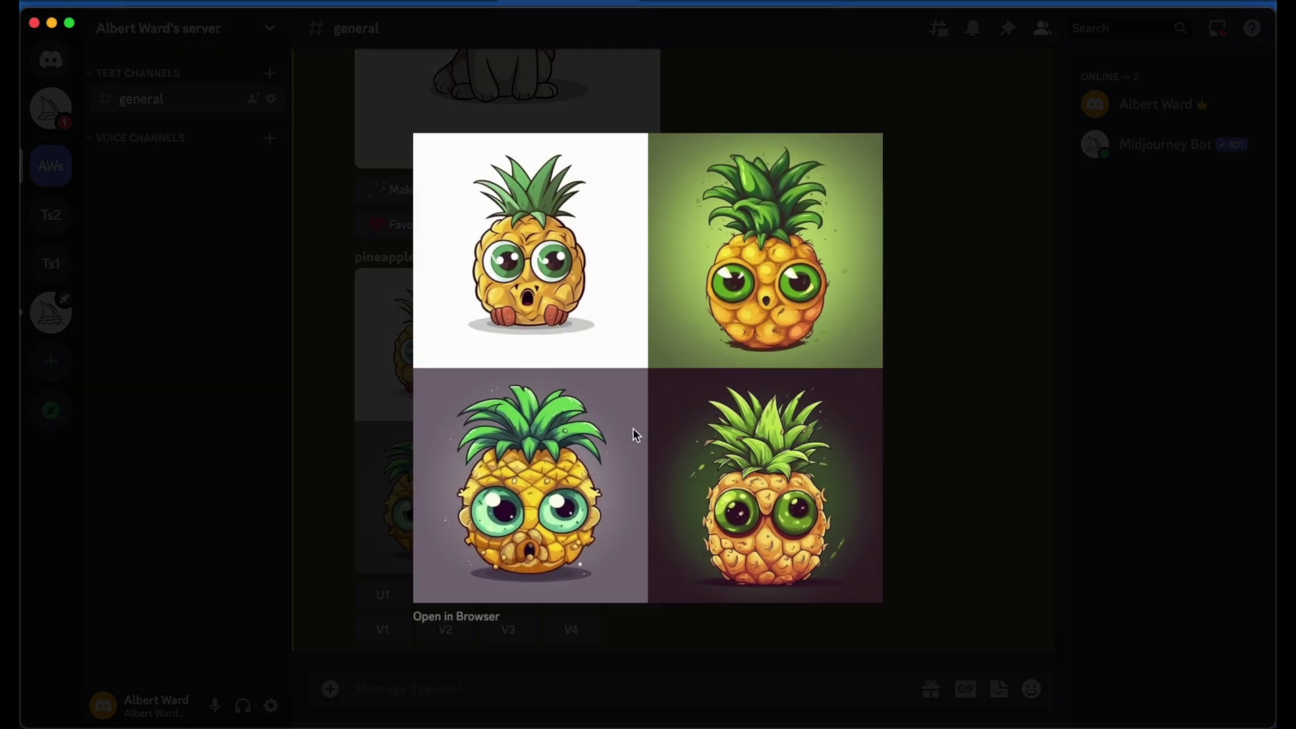
# Upscale the second pineapple in Discord and save the full-size image to Downloads
pyautogui.click(951, 416)
pyautogui.click(447, 595)
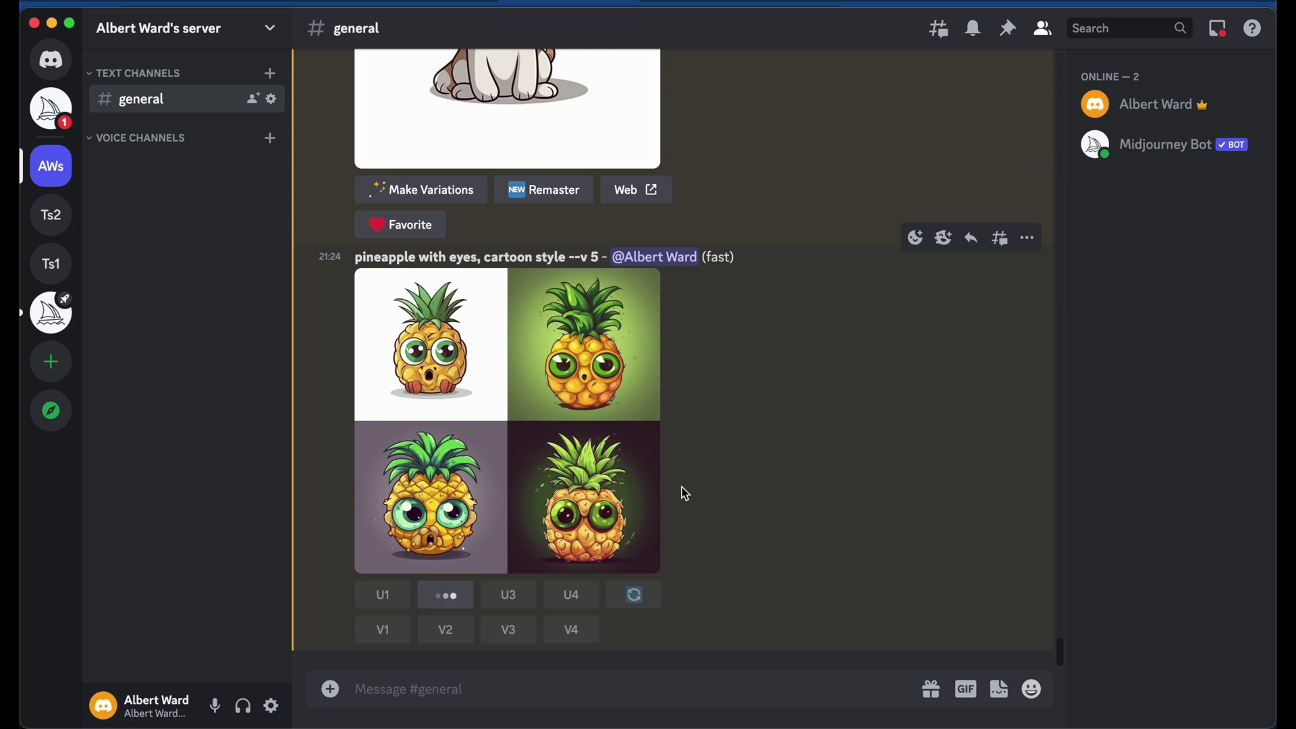
pyautogui.click(542, 479)
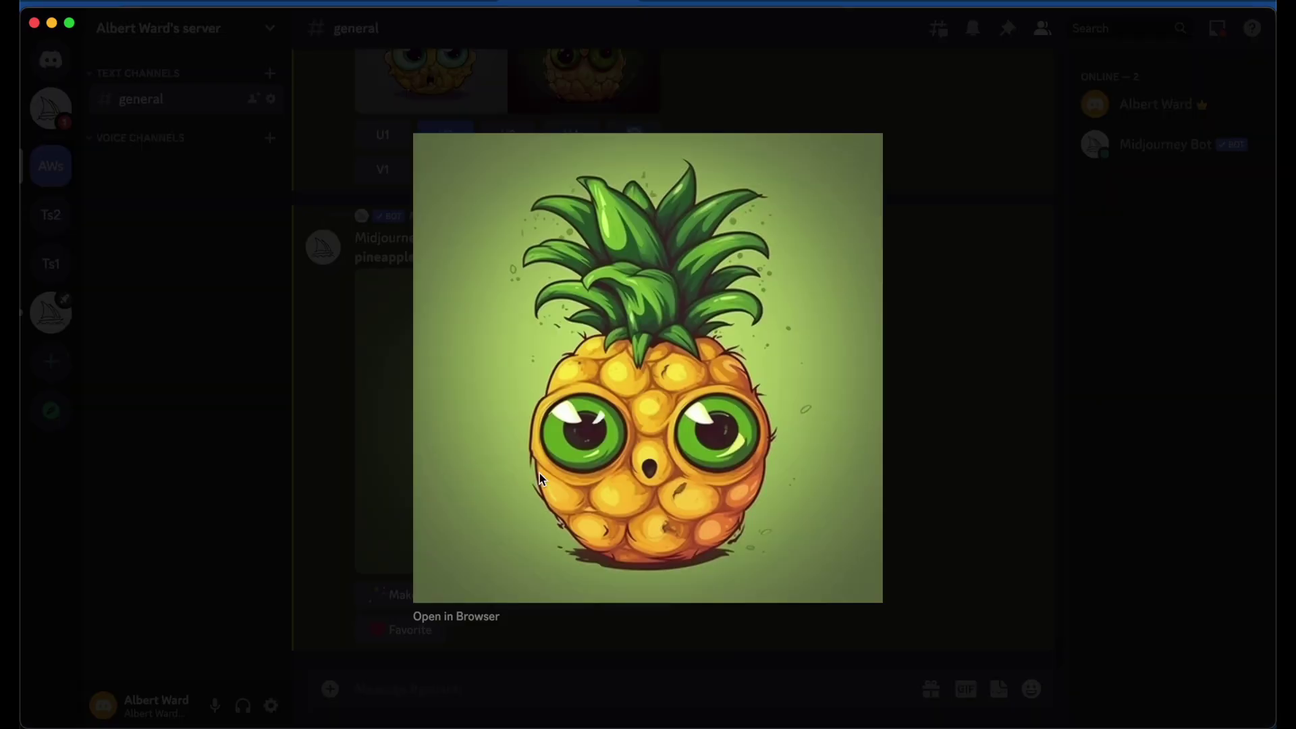
pyautogui.click(456, 617)
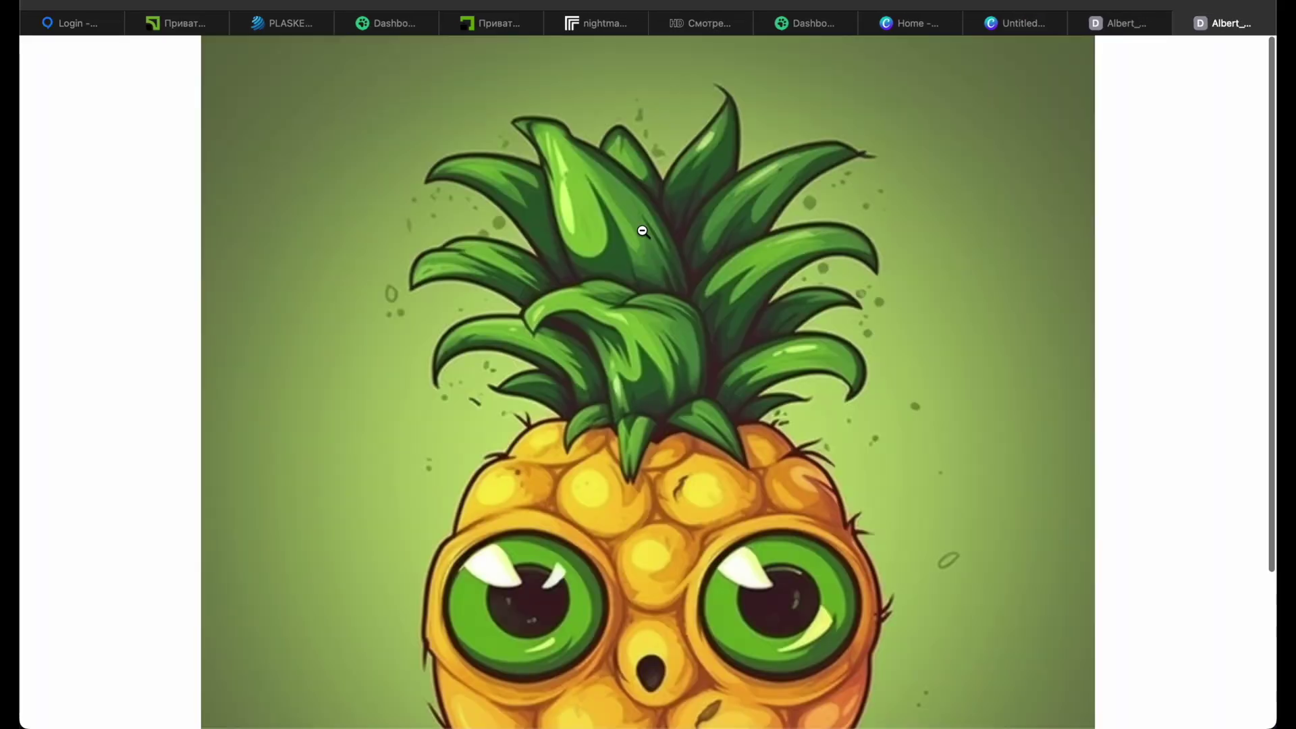
pyautogui.rightClick(651, 232)
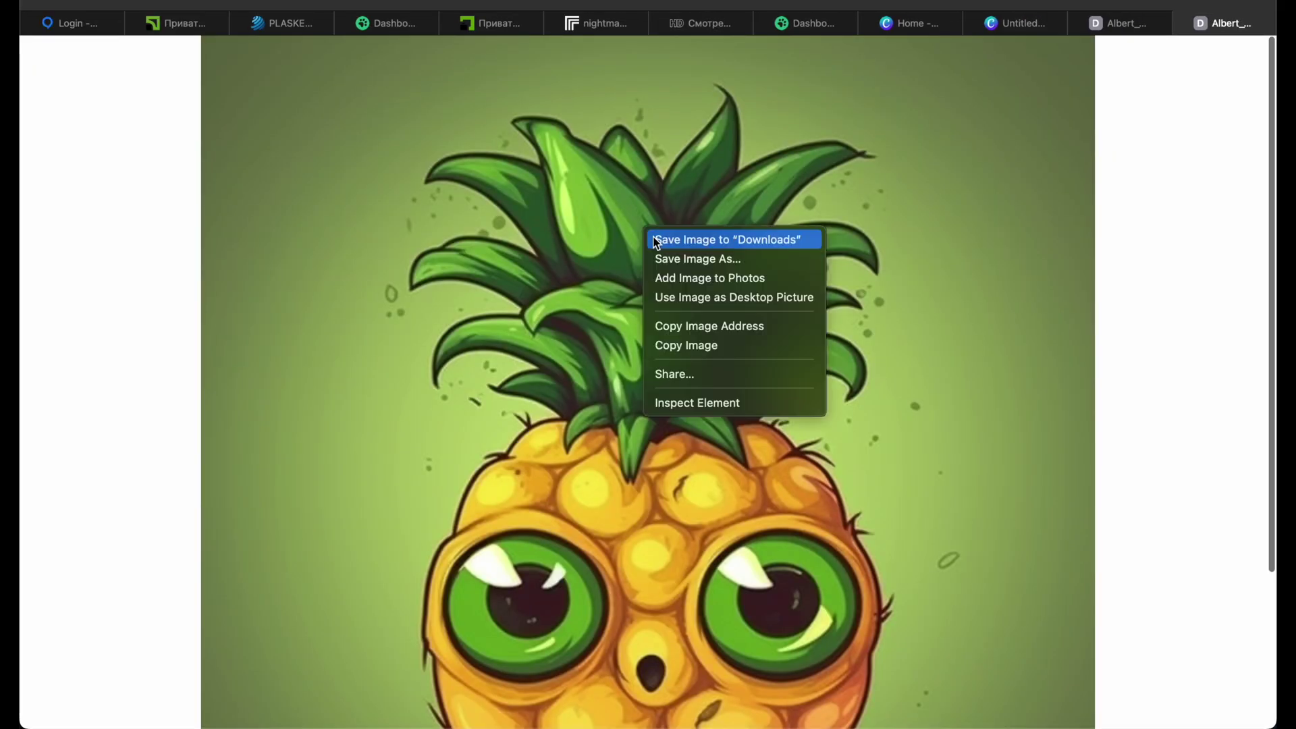
pyautogui.click(702, 239)
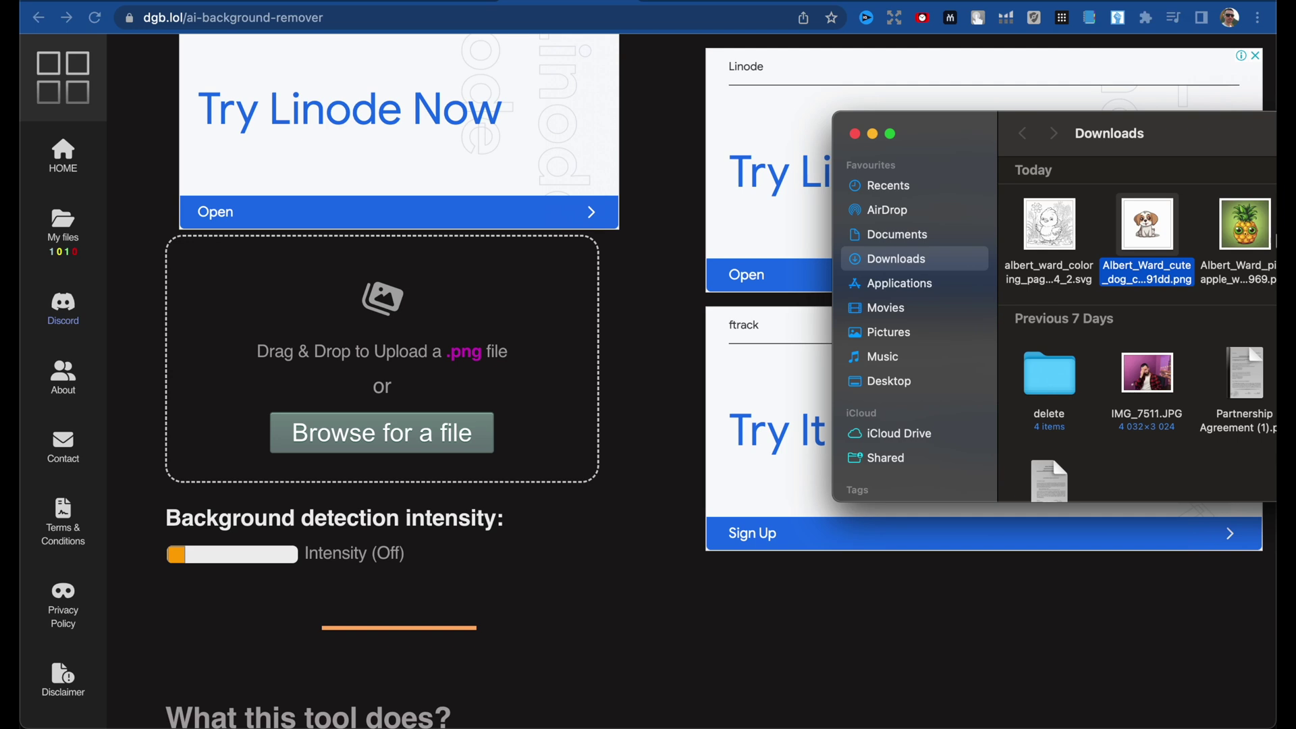
# Upload the pineapple PNG, raise the detection intensity, start background removal, and view My files
pyautogui.click(1252, 223)
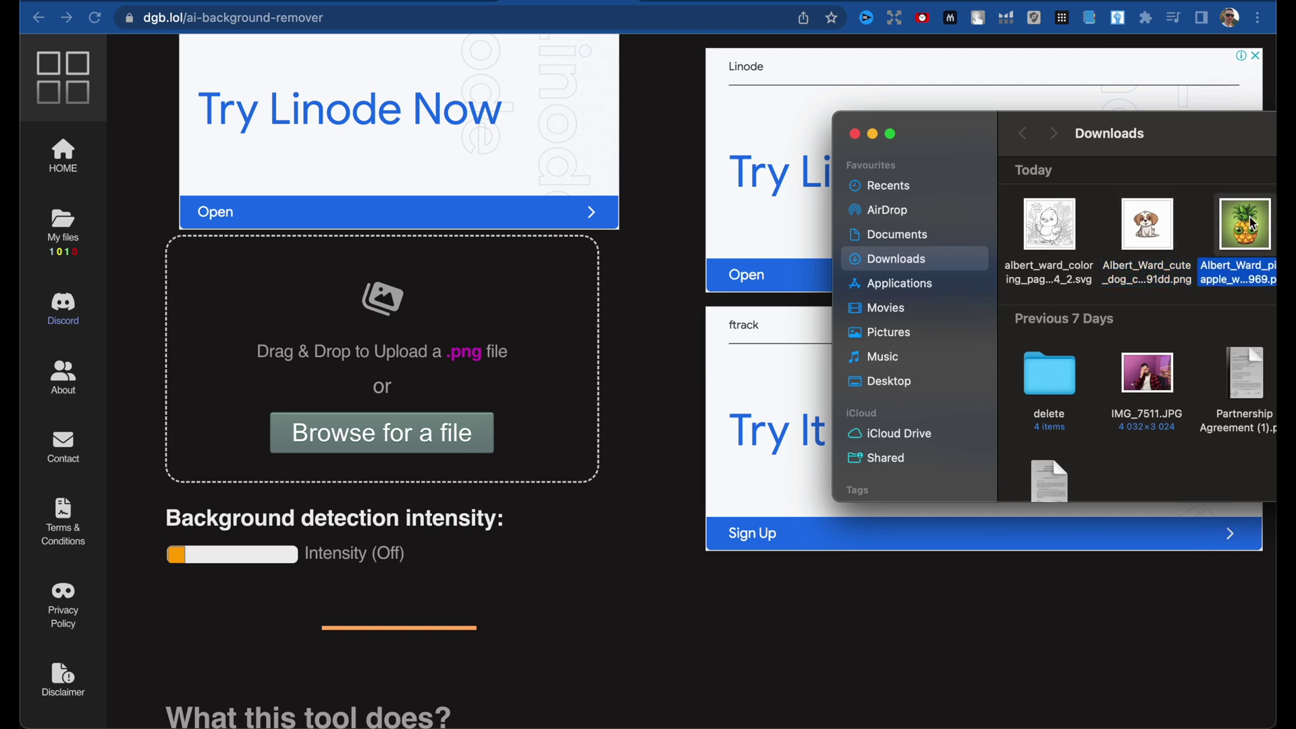
pyautogui.moveTo(1252, 223); pyautogui.dragTo(395, 296)
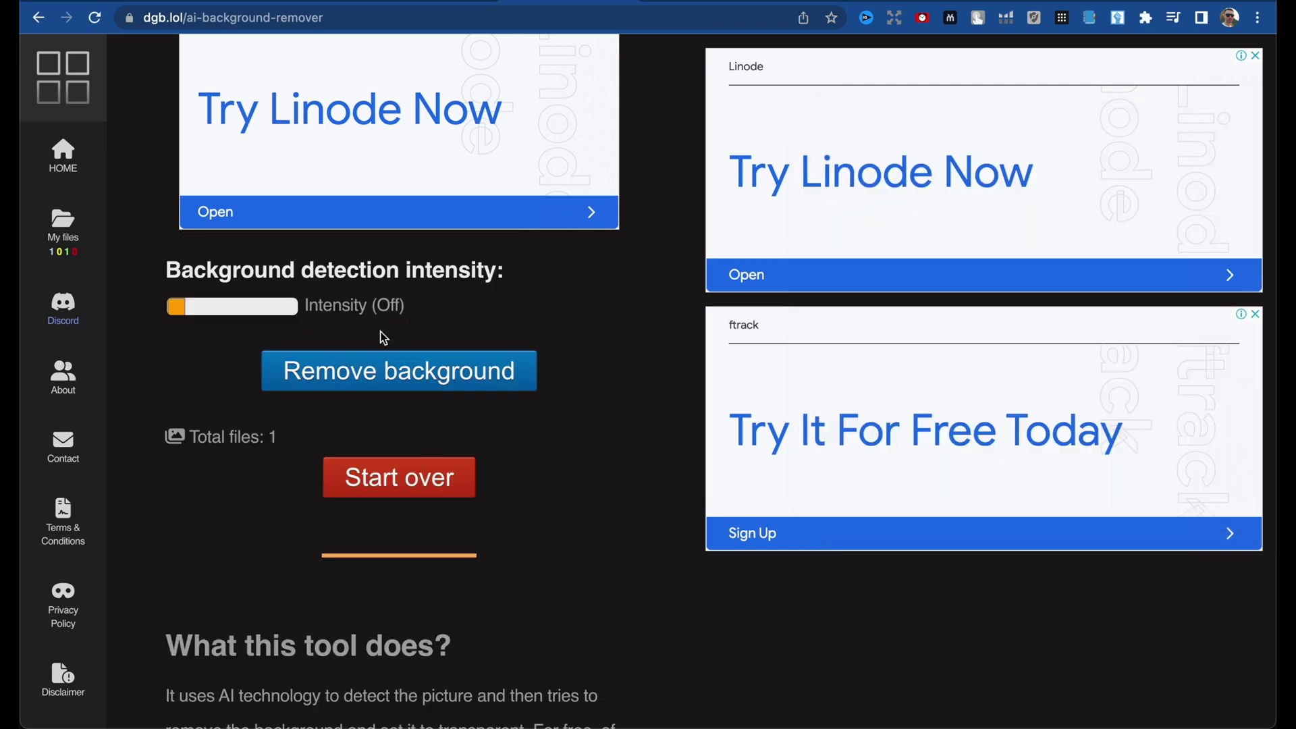
pyautogui.moveTo(177, 309); pyautogui.dragTo(230, 307)
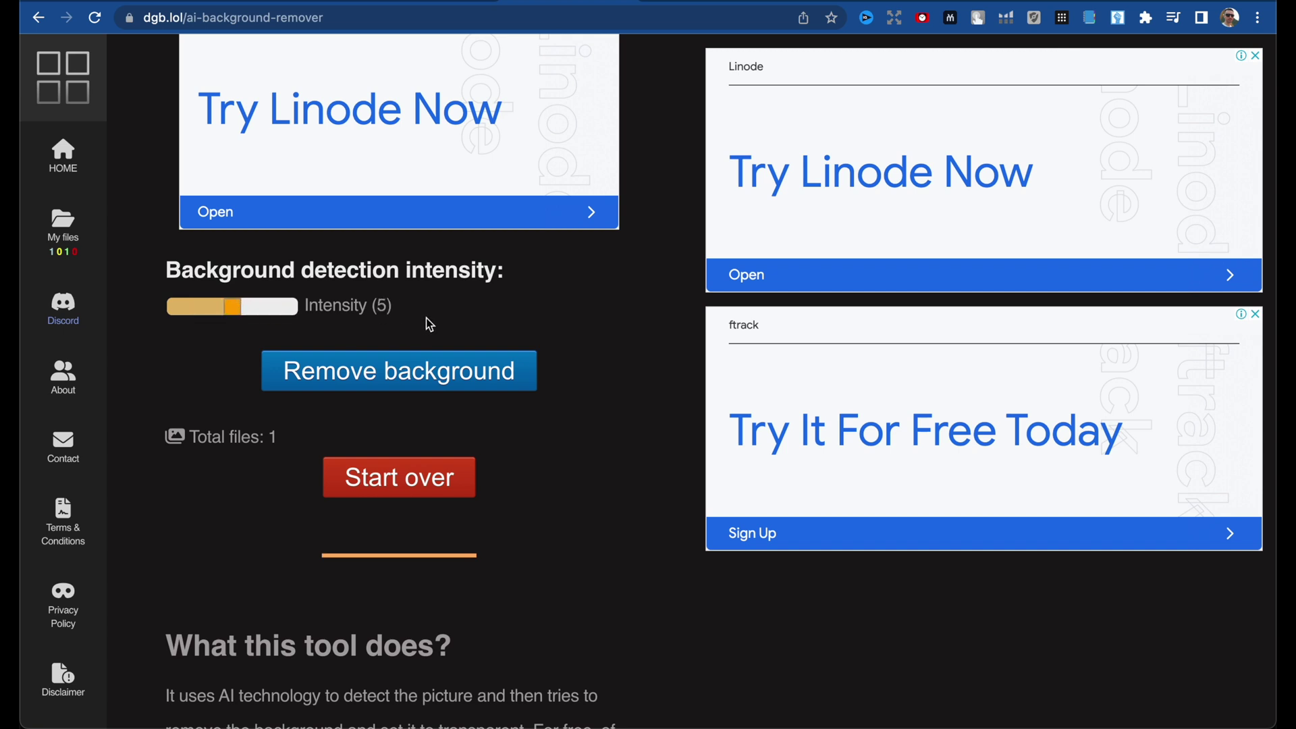
pyautogui.click(520, 376)
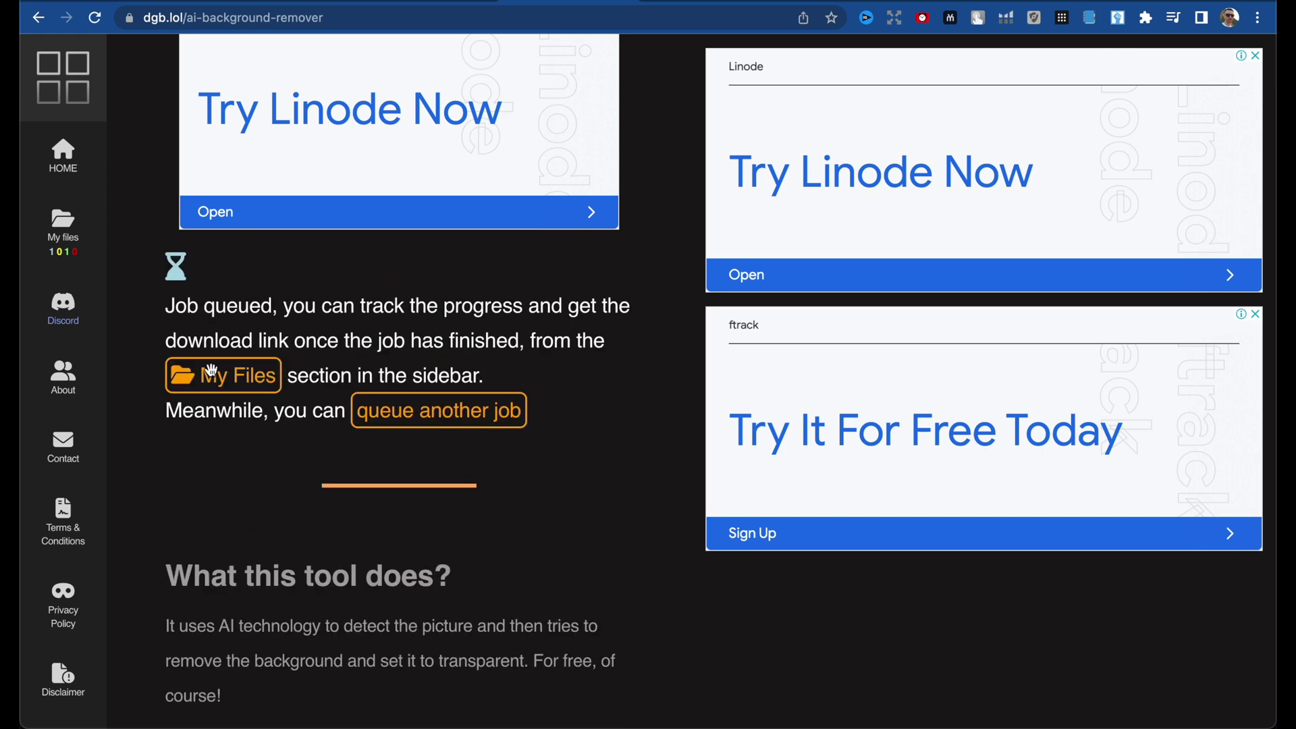
pyautogui.click(68, 222)
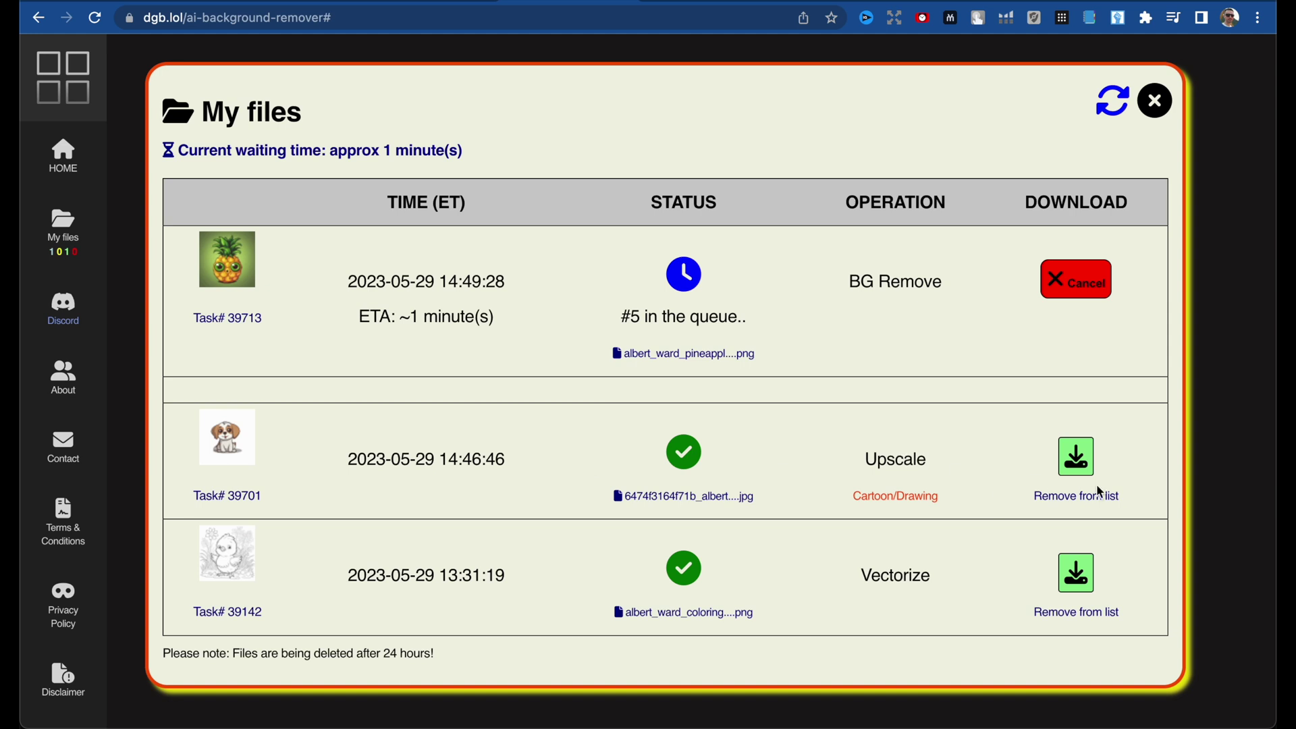
# Download the upscaled dog image, zoom into its eye detail, and compare with the original in Downloads
pyautogui.click(1077, 458)
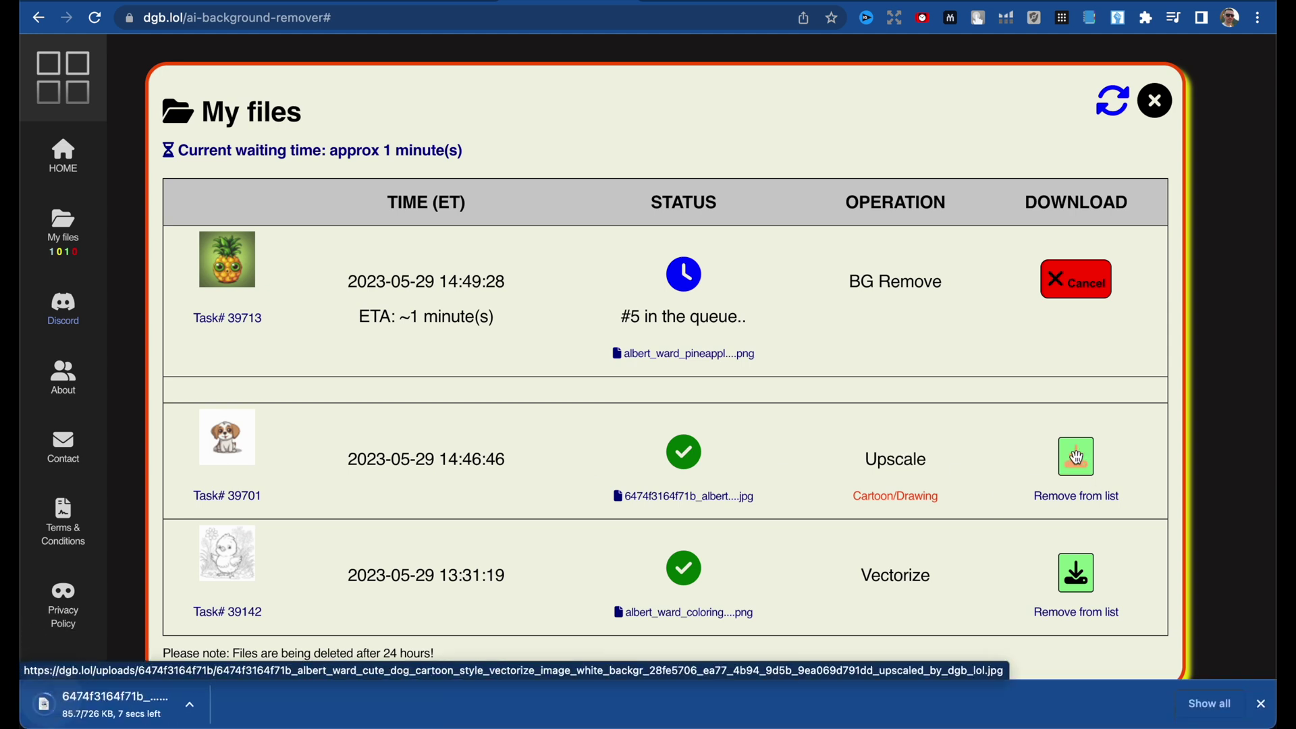
pyautogui.click(101, 706)
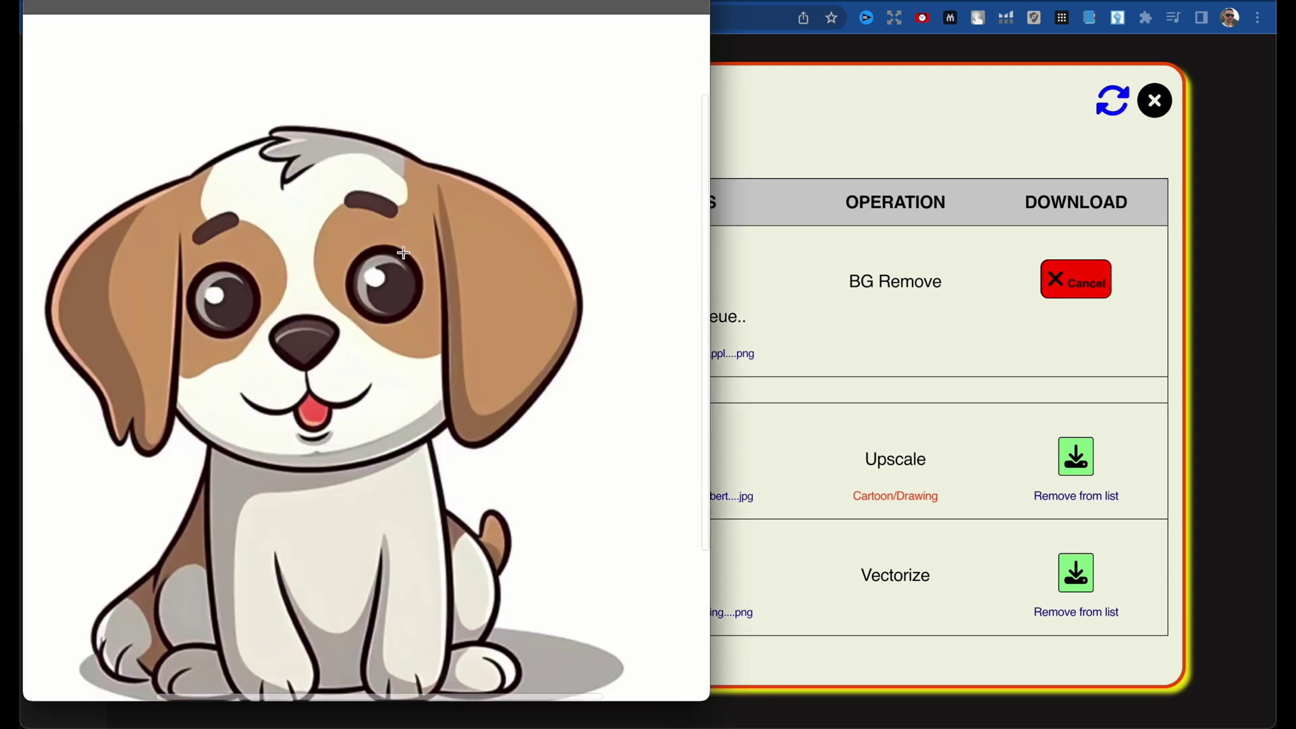
pyautogui.scroll(10, 403, 254)
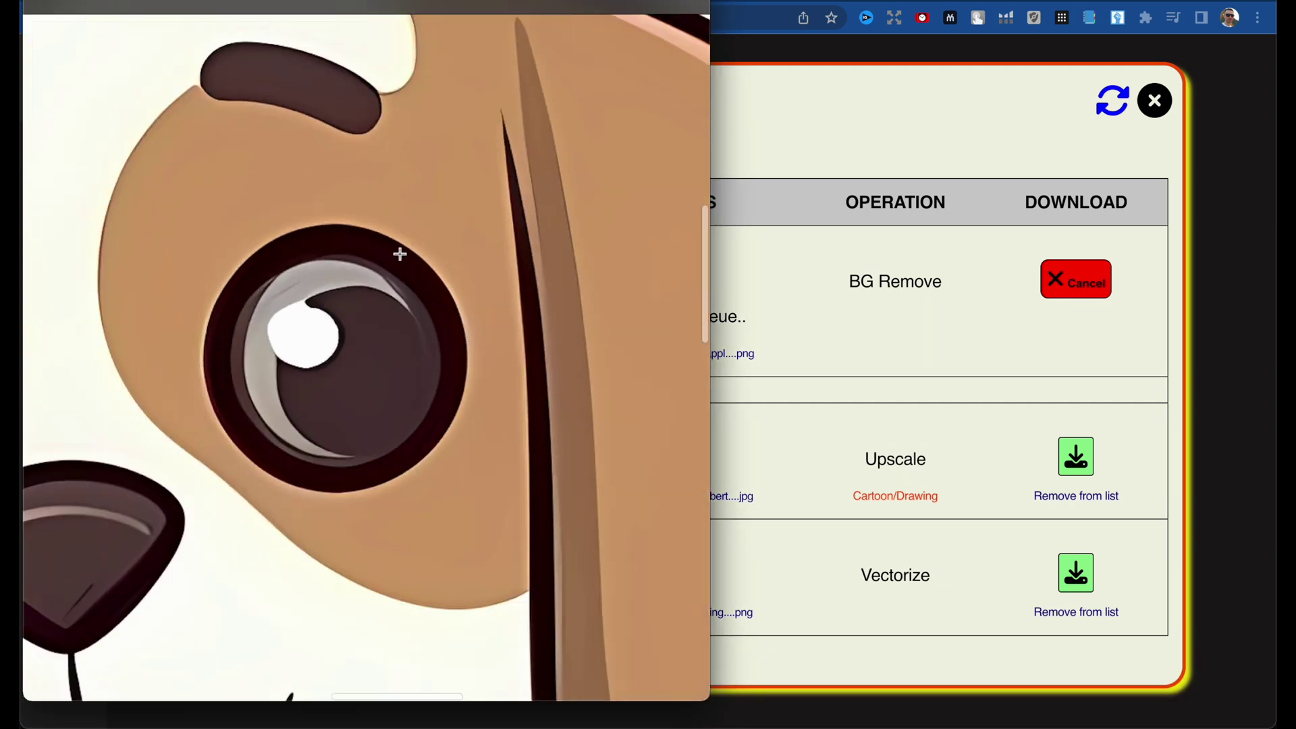
pyautogui.scroll(-10, 454, 341)
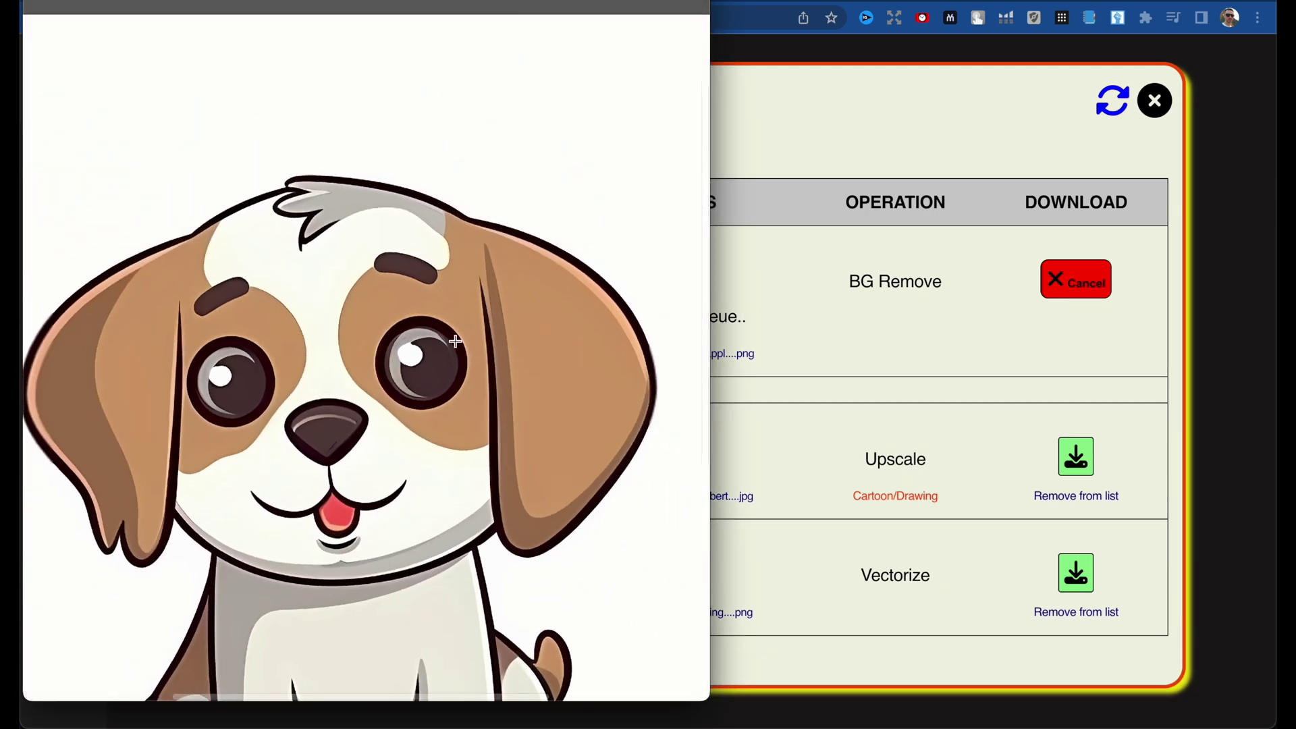
pyautogui.scroll(-3, 455, 342)
pyautogui.scroll(10, 455, 342)
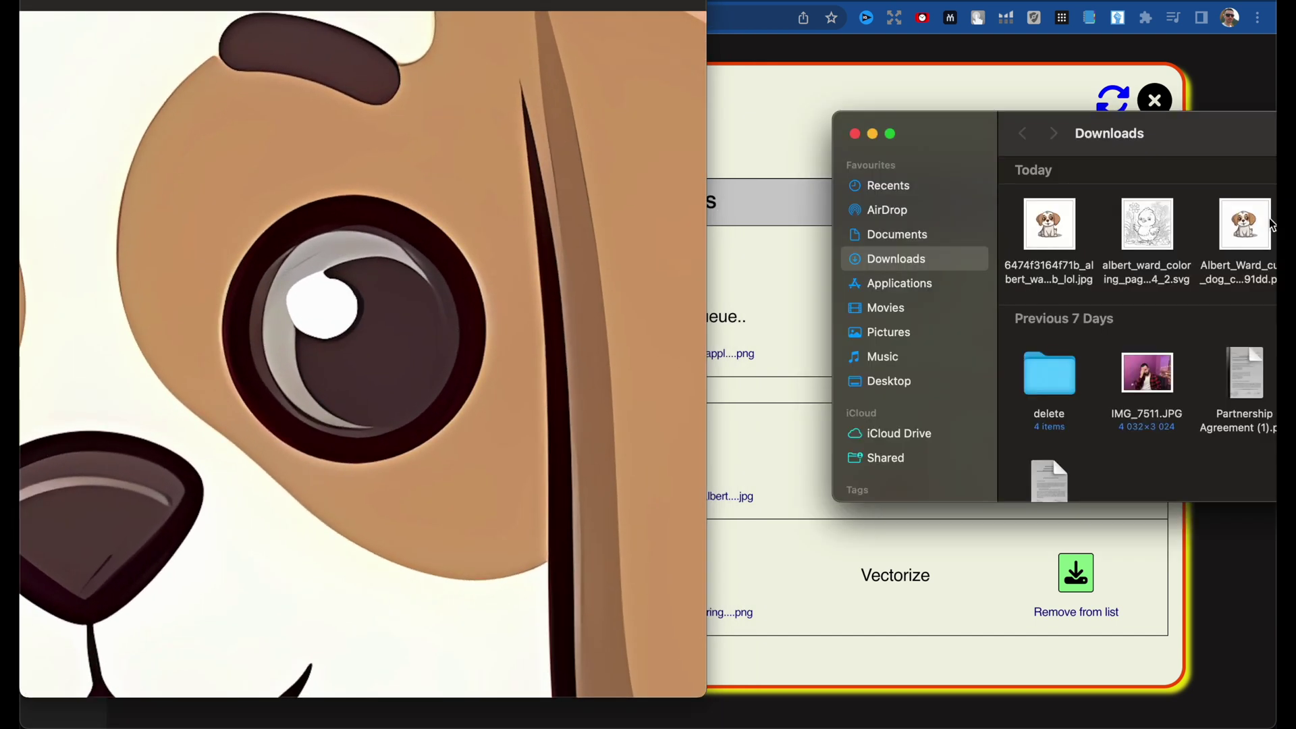
pyautogui.click(1245, 224)
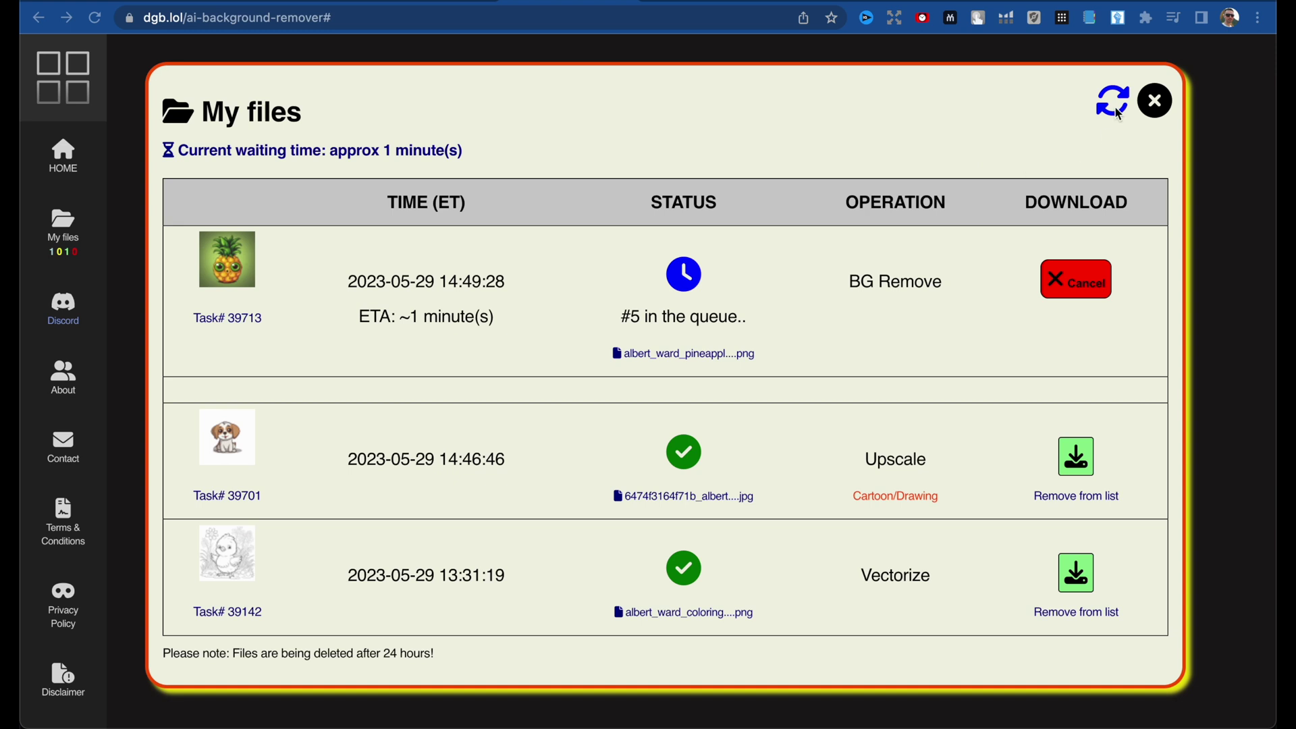
# Refresh My files, download the background-free pineapple PNG, and inspect it in the preview before closing
pyautogui.click(1109, 99)
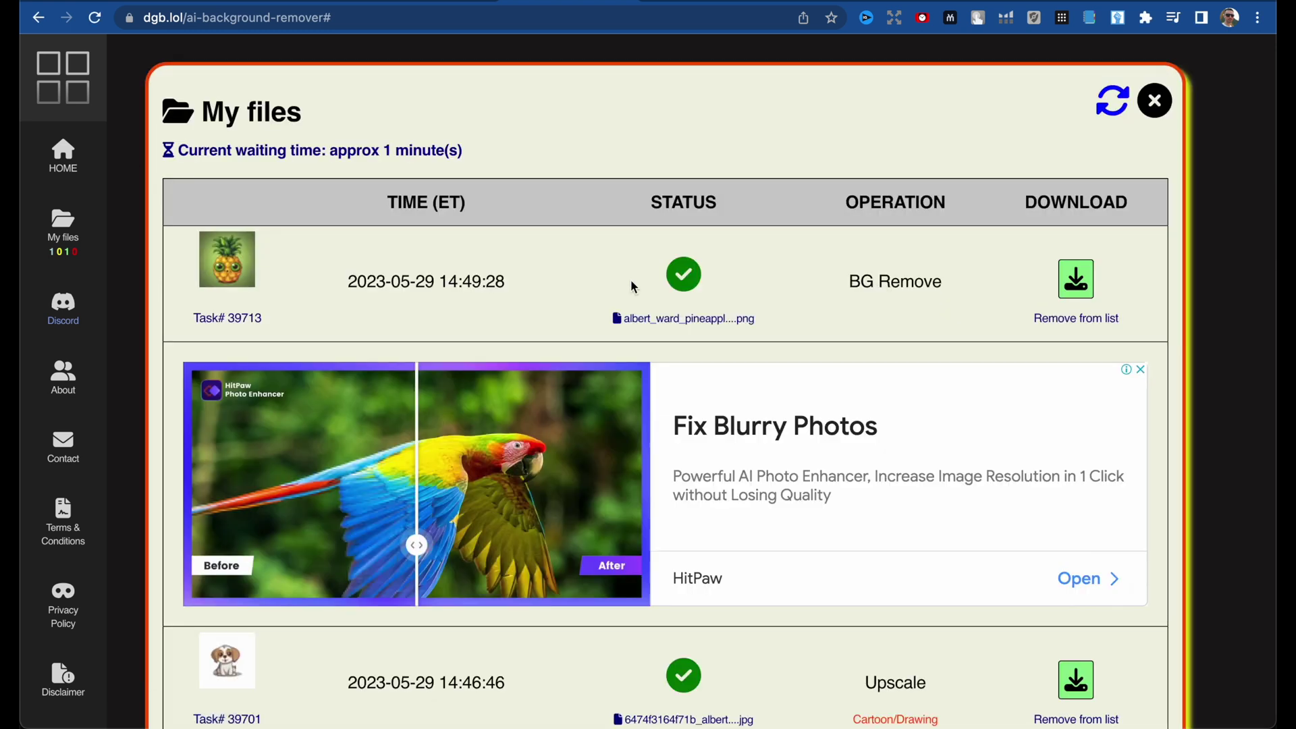
pyautogui.click(1074, 279)
pyautogui.click(104, 705)
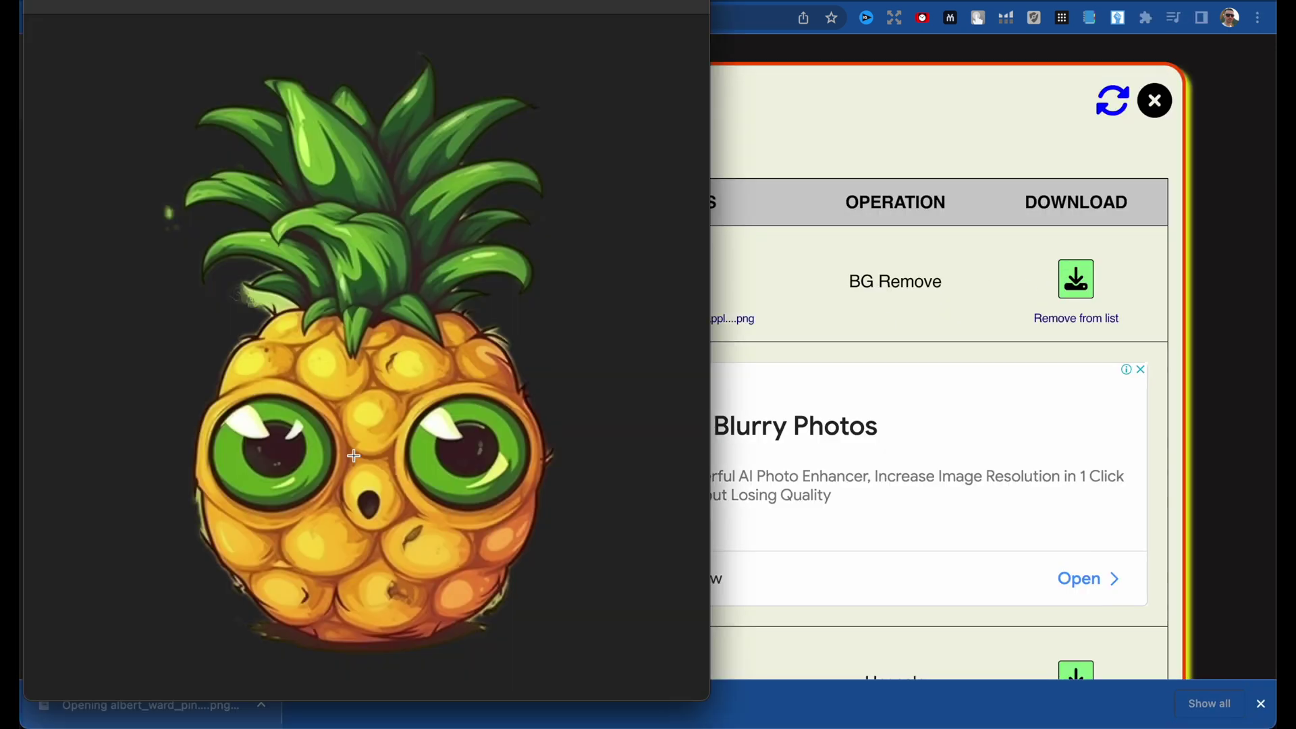
pyautogui.scroll(10, 354, 456)
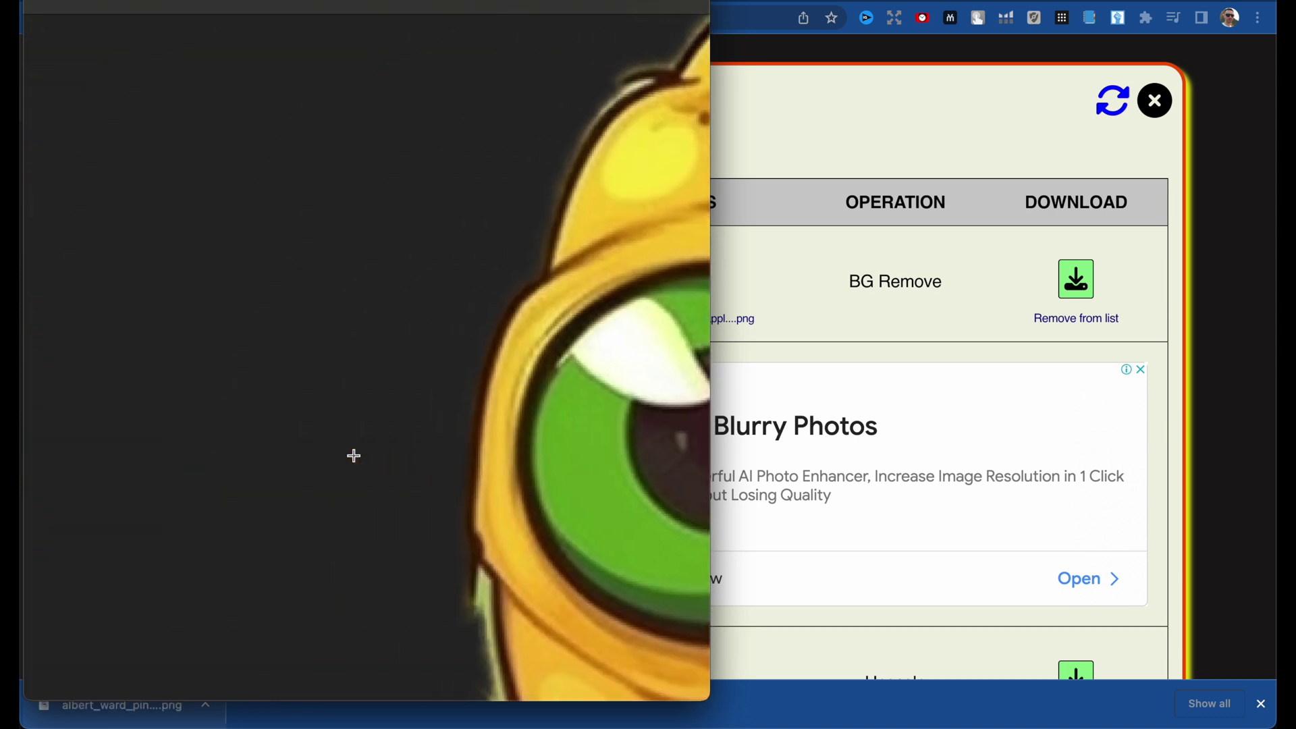
pyautogui.scroll(-10, 354, 456)
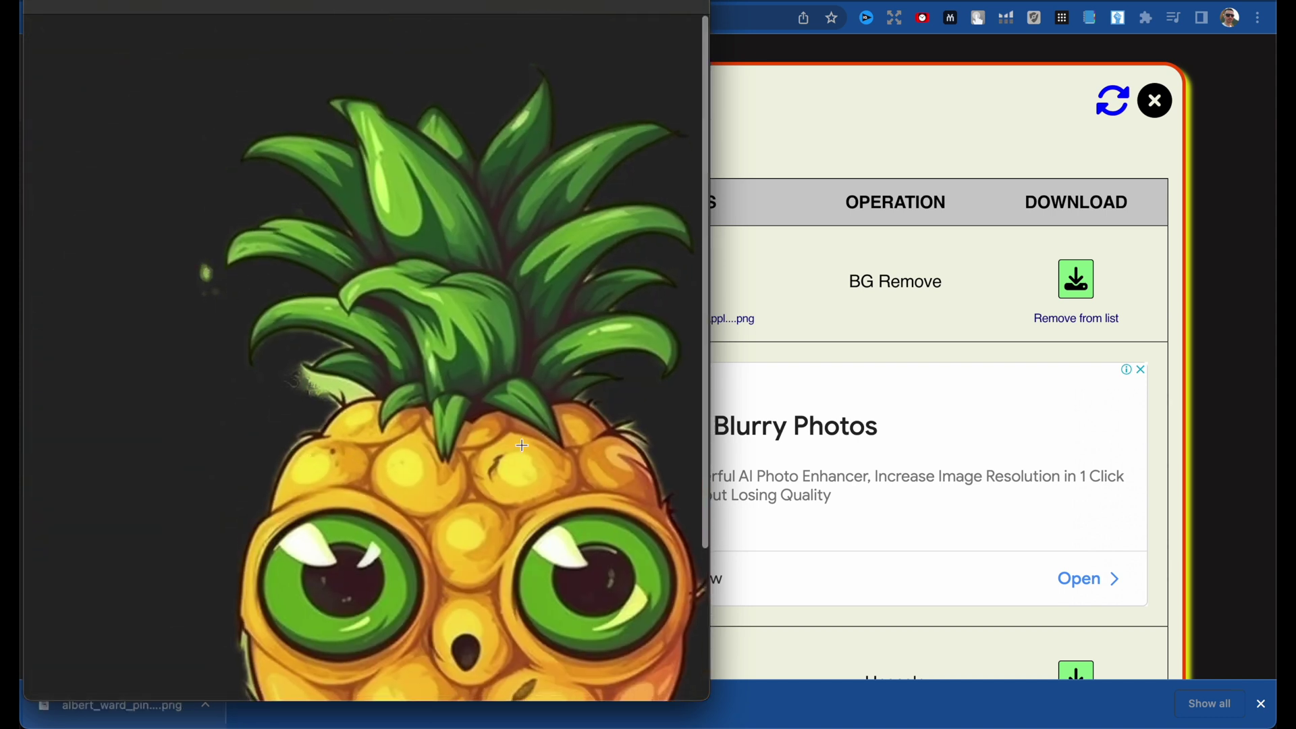
pyautogui.hscroll(5, 522, 445)
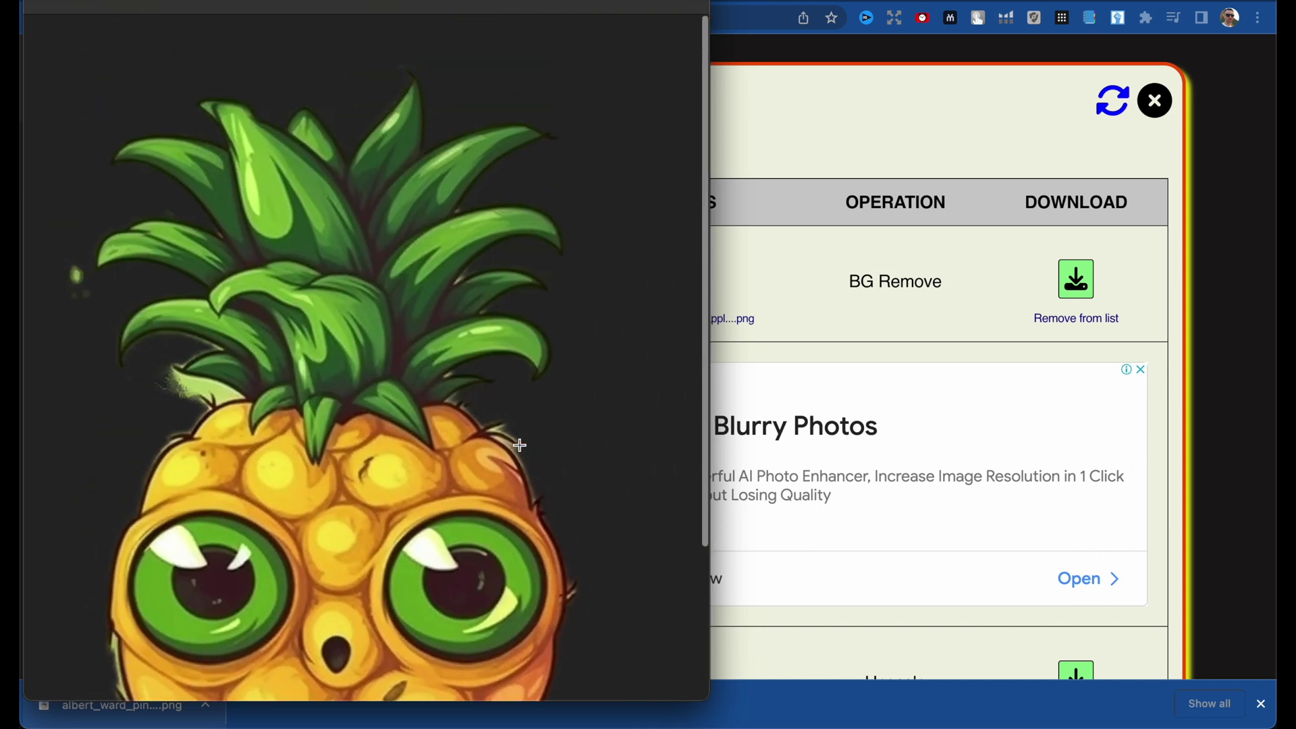
pyautogui.scroll(-5, 520, 445)
pyautogui.hscroll(-4, 520, 445)
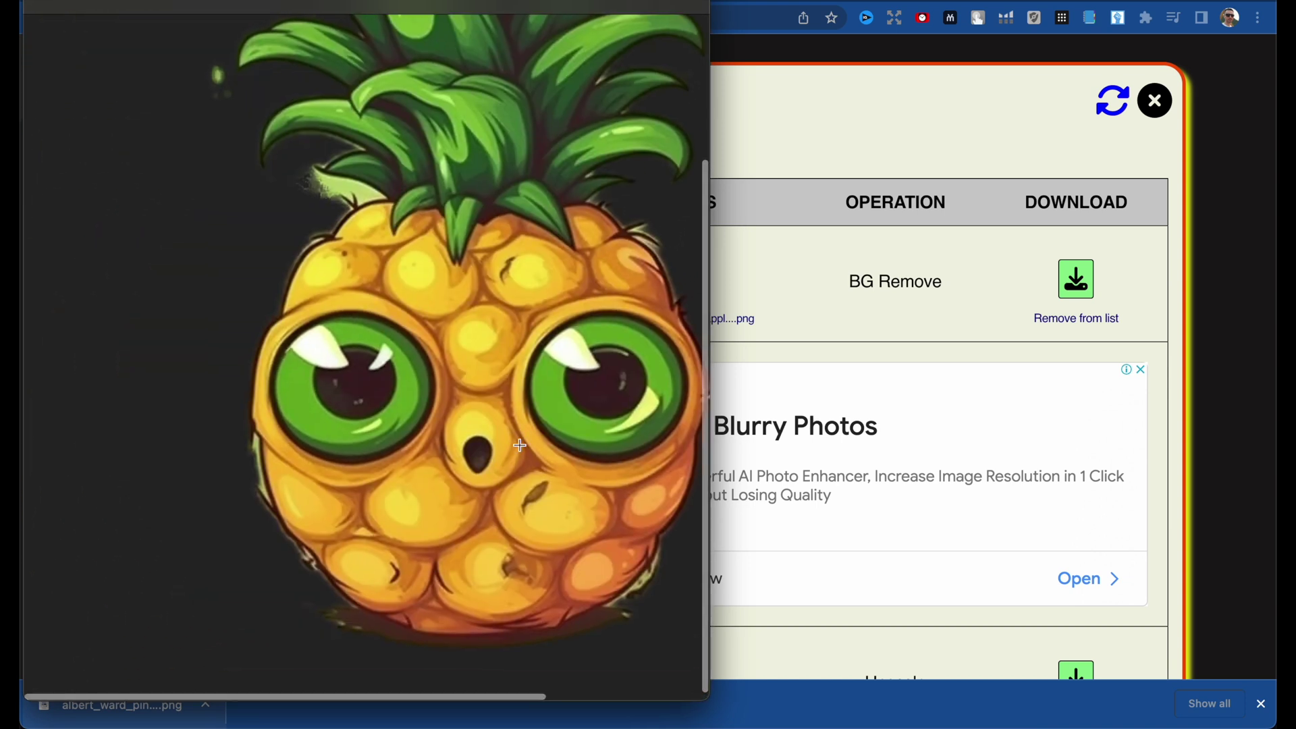
pyautogui.scroll(-5, 520, 445)
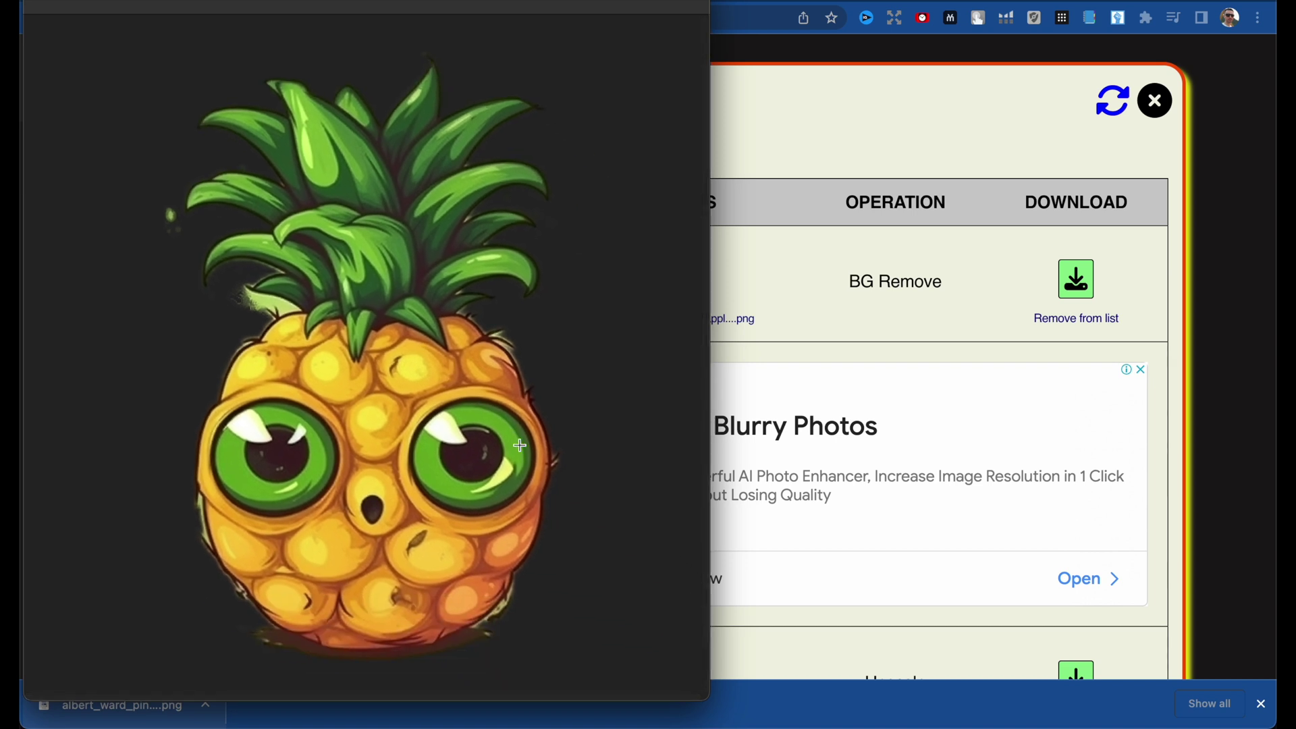
pyautogui.press('super+w')
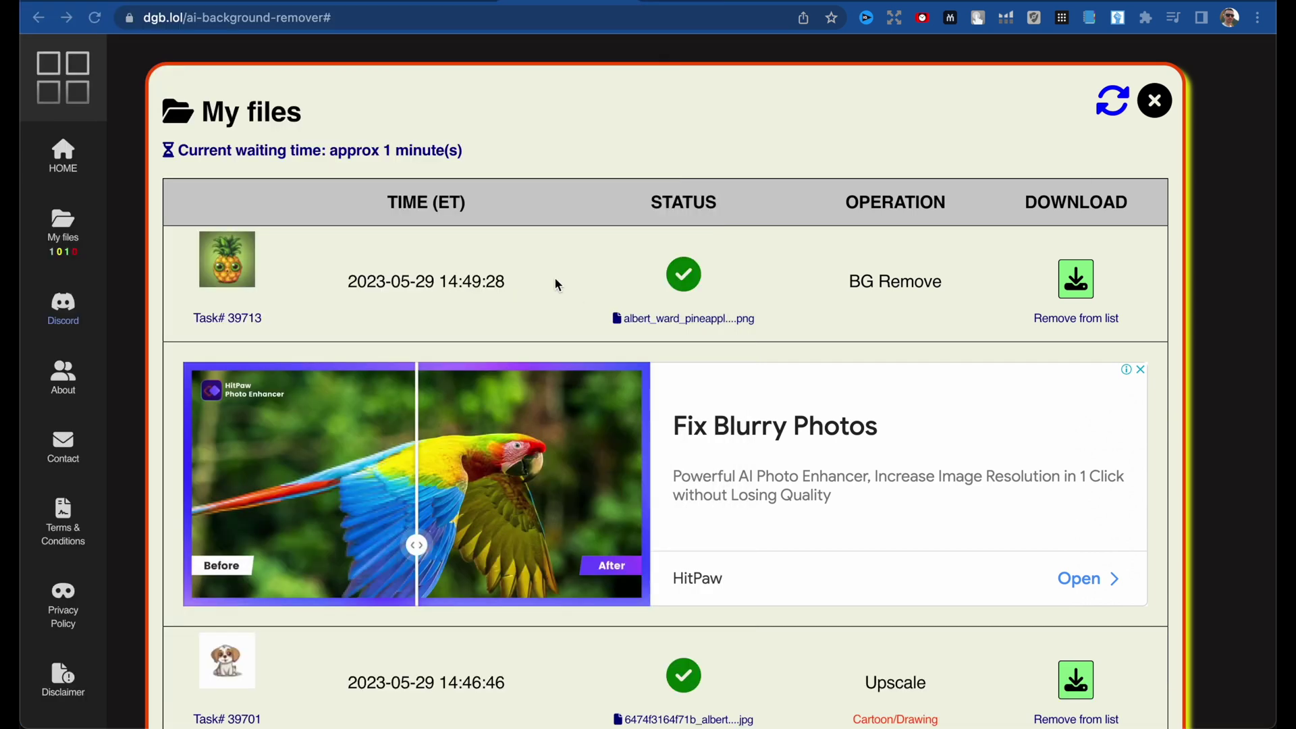
# Open the MidJourney image splitter, focus its image URL field, and bring up Discord's cartoon dog grid
pyautogui.click(65, 154)
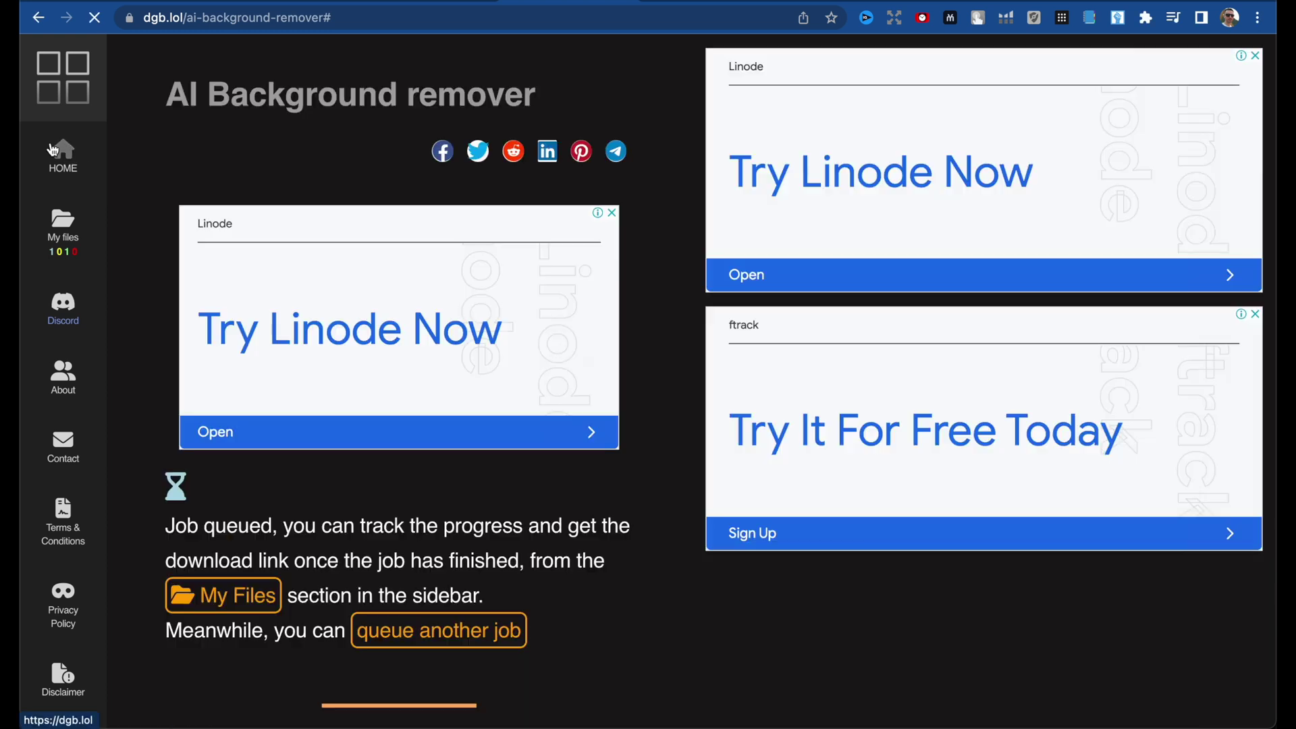
pyautogui.scroll(-10, 539, 485)
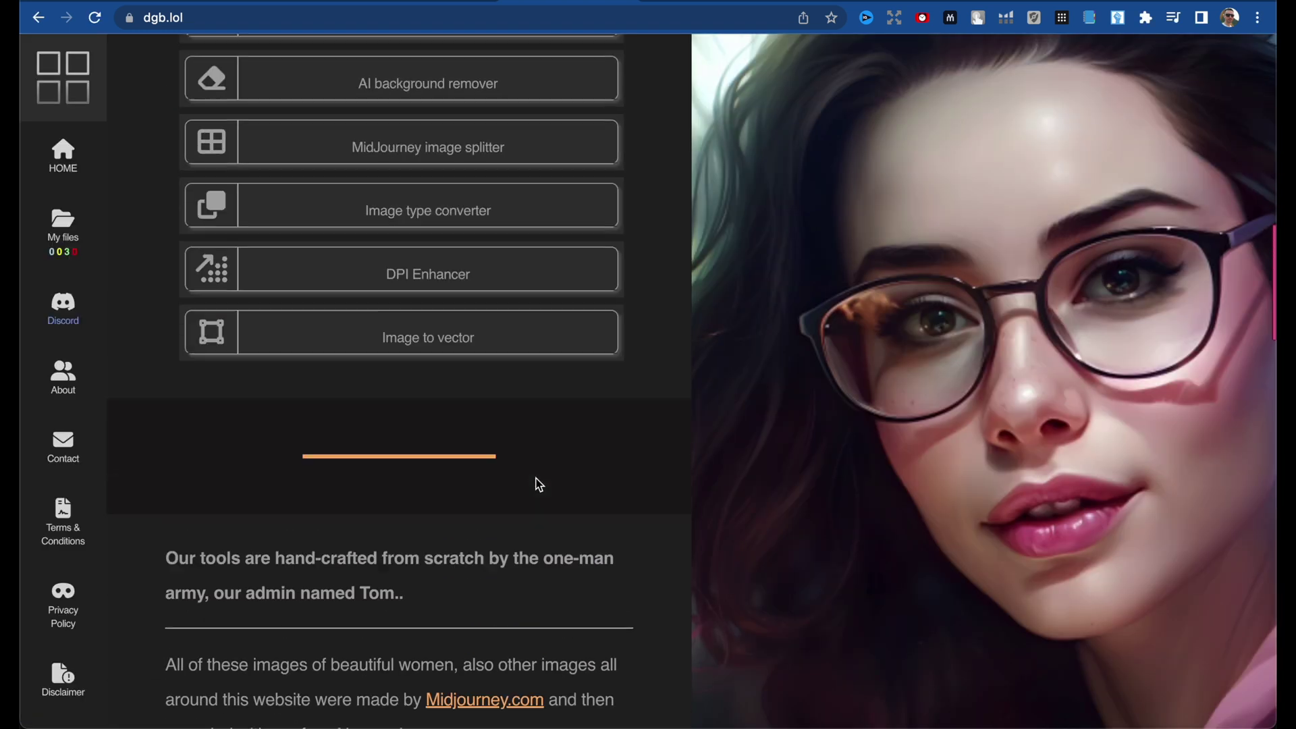
pyautogui.scroll(3, 538, 485)
pyautogui.scroll(2, 539, 484)
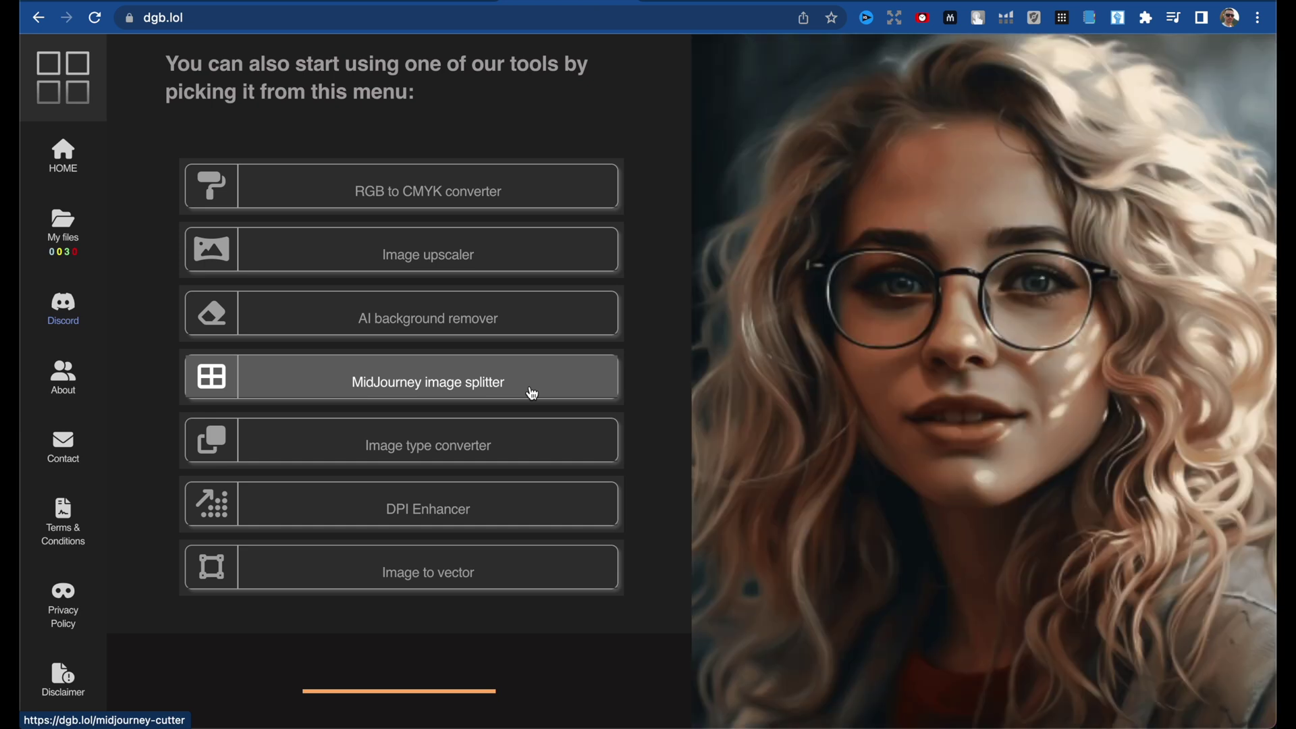
pyautogui.click(531, 392)
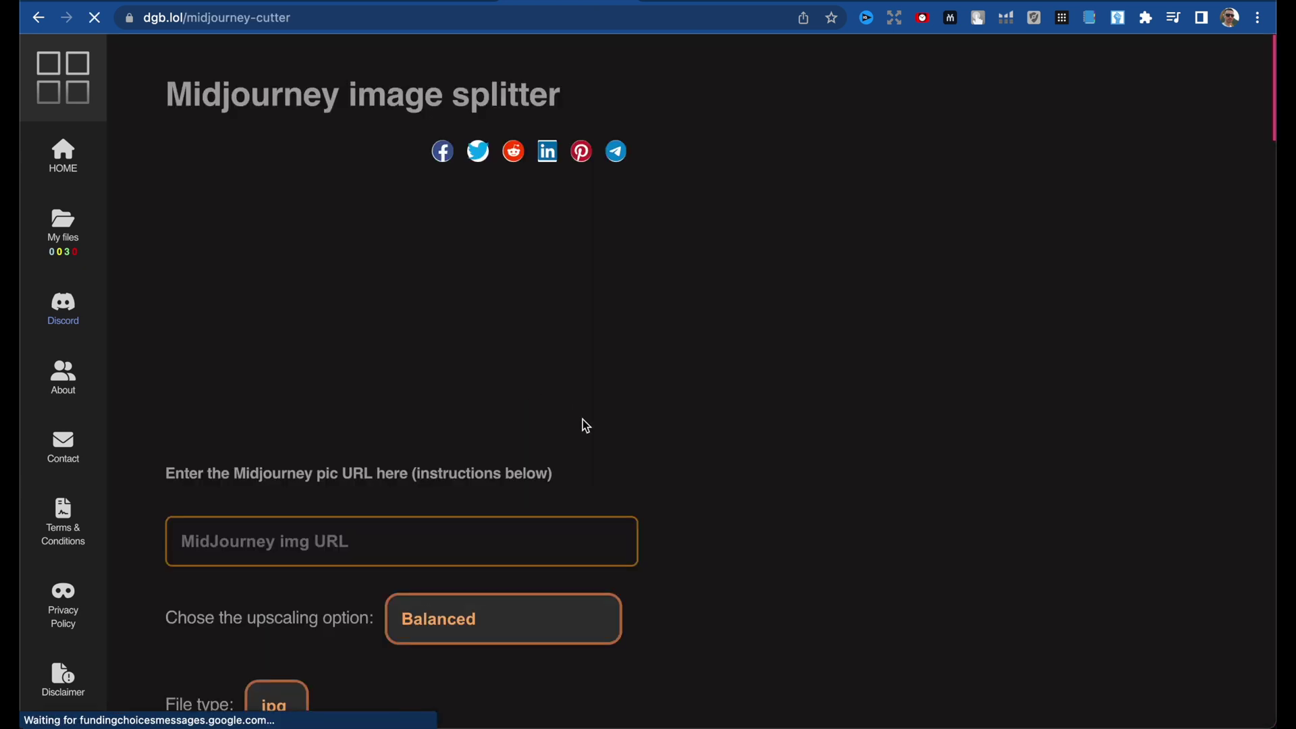
pyautogui.scroll(-2, 493, 516)
pyautogui.click(392, 306)
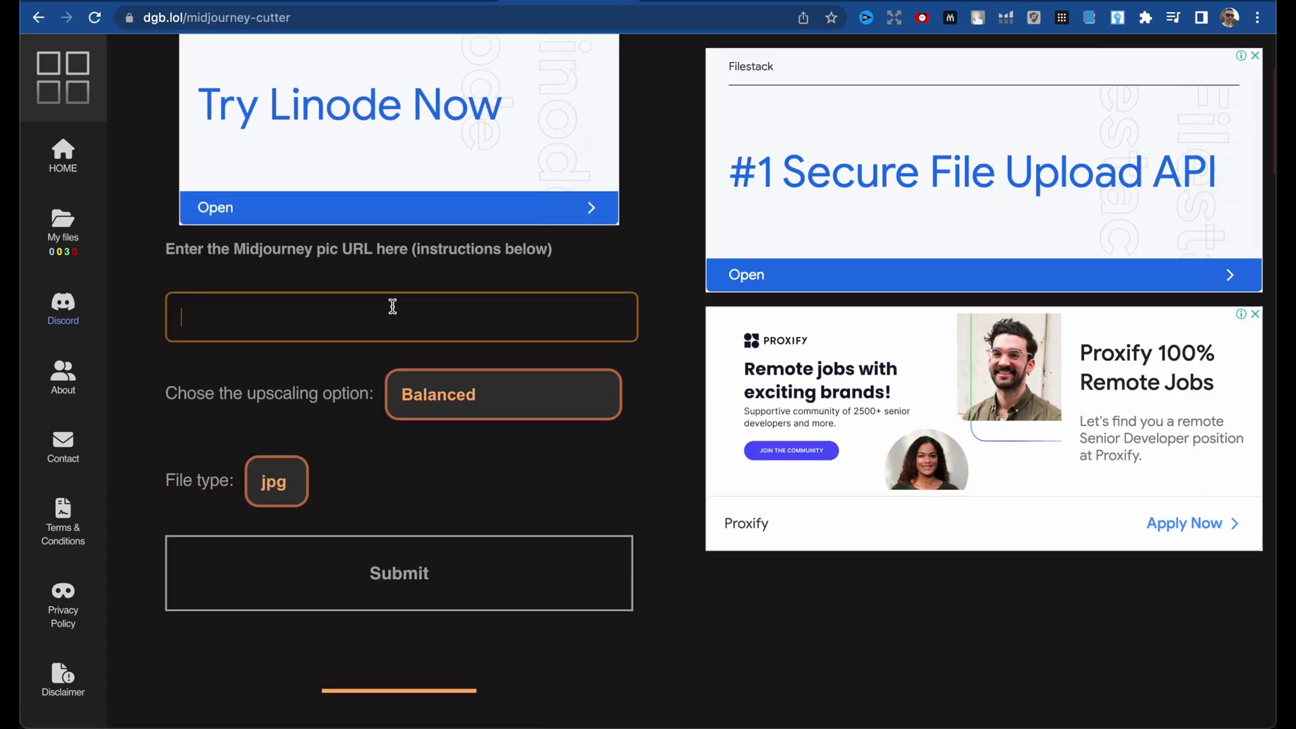
pyautogui.click(752, 692)
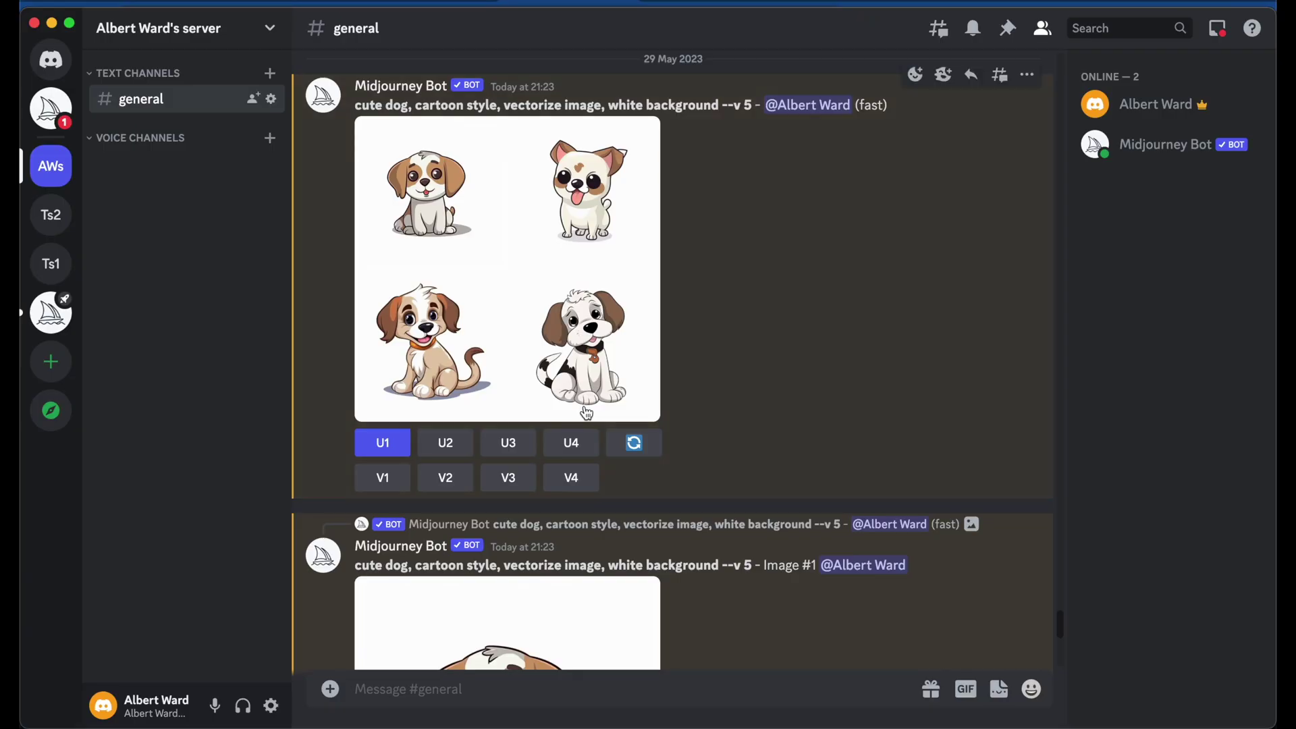
# Copy the puppy grid's image address from its full-size browser view and return to the splitter's URL field
pyautogui.click(593, 330)
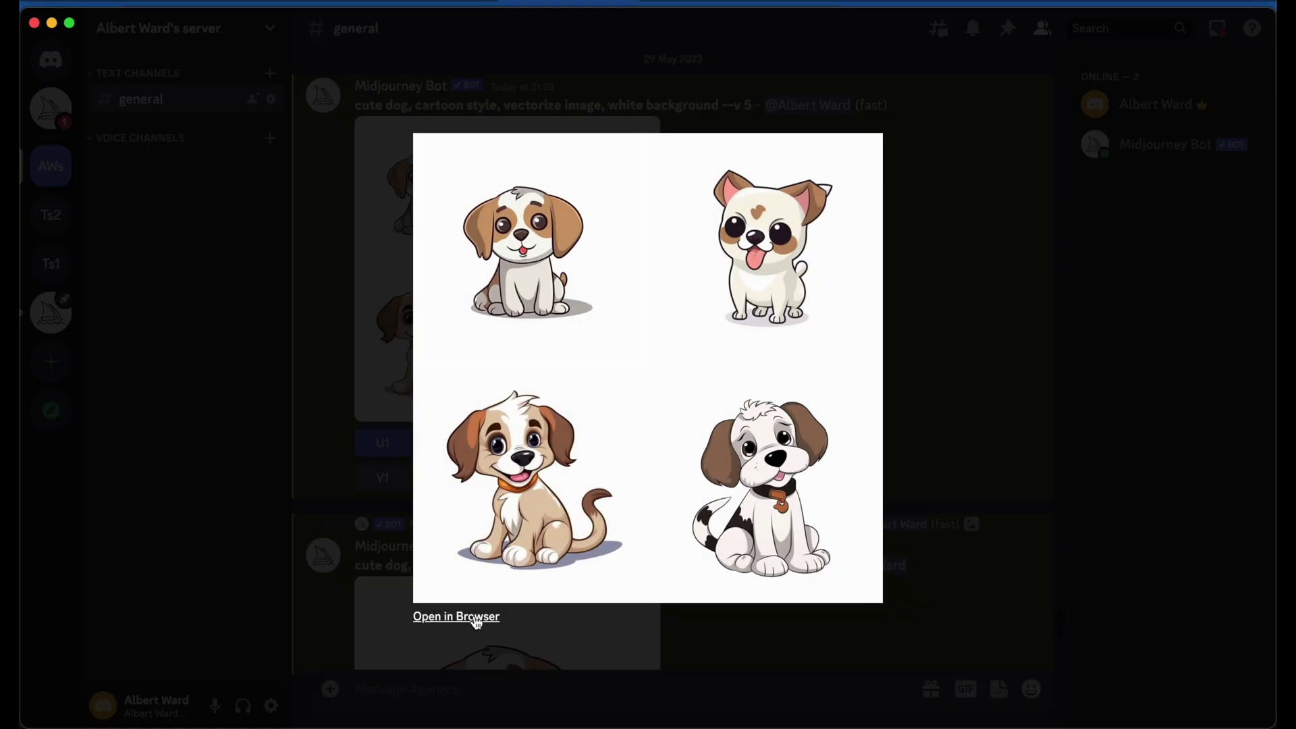
pyautogui.click(477, 618)
pyautogui.click(581, 295)
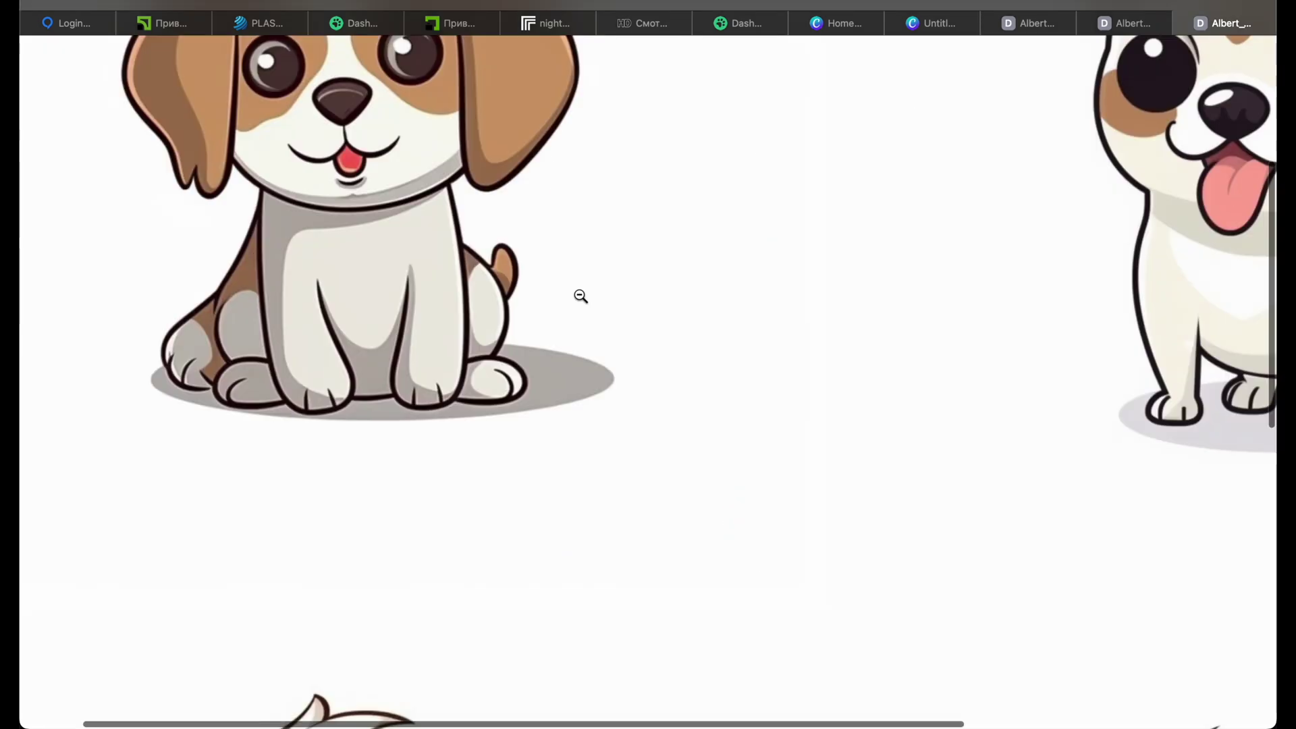
pyautogui.rightClick(619, 275)
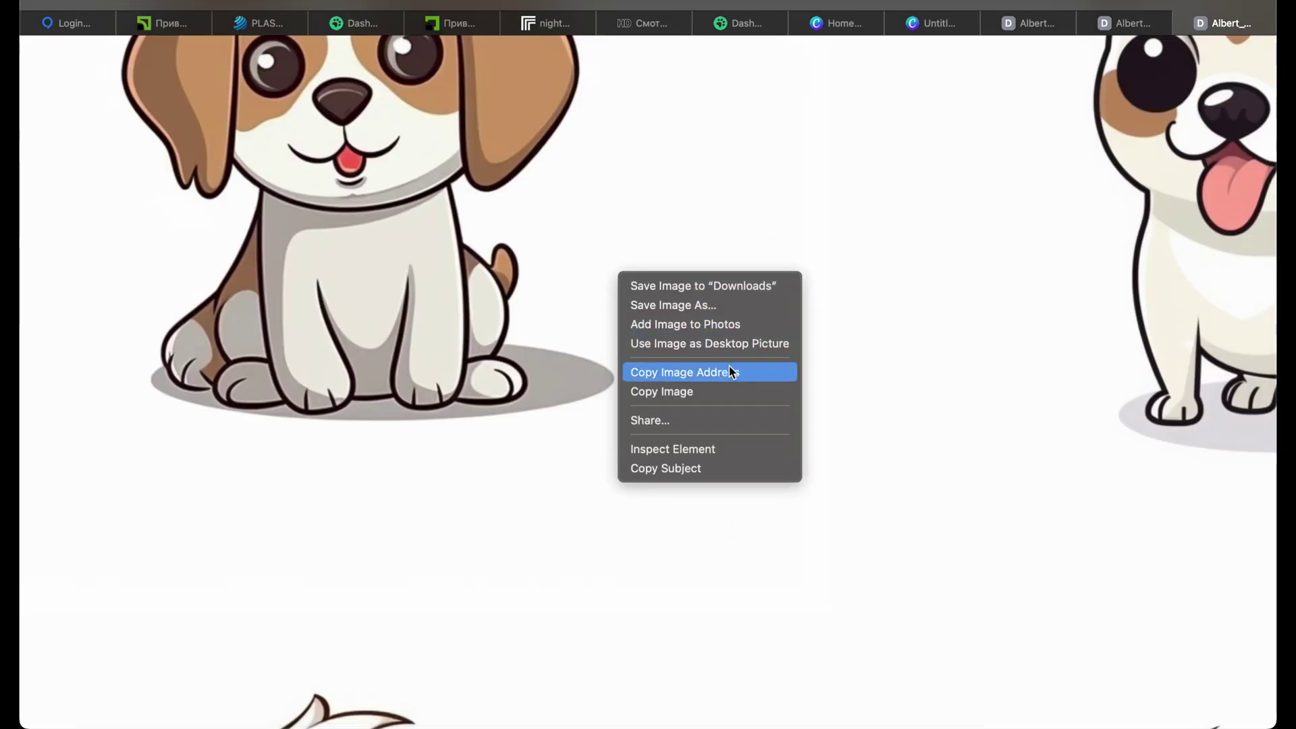
pyautogui.click(753, 382)
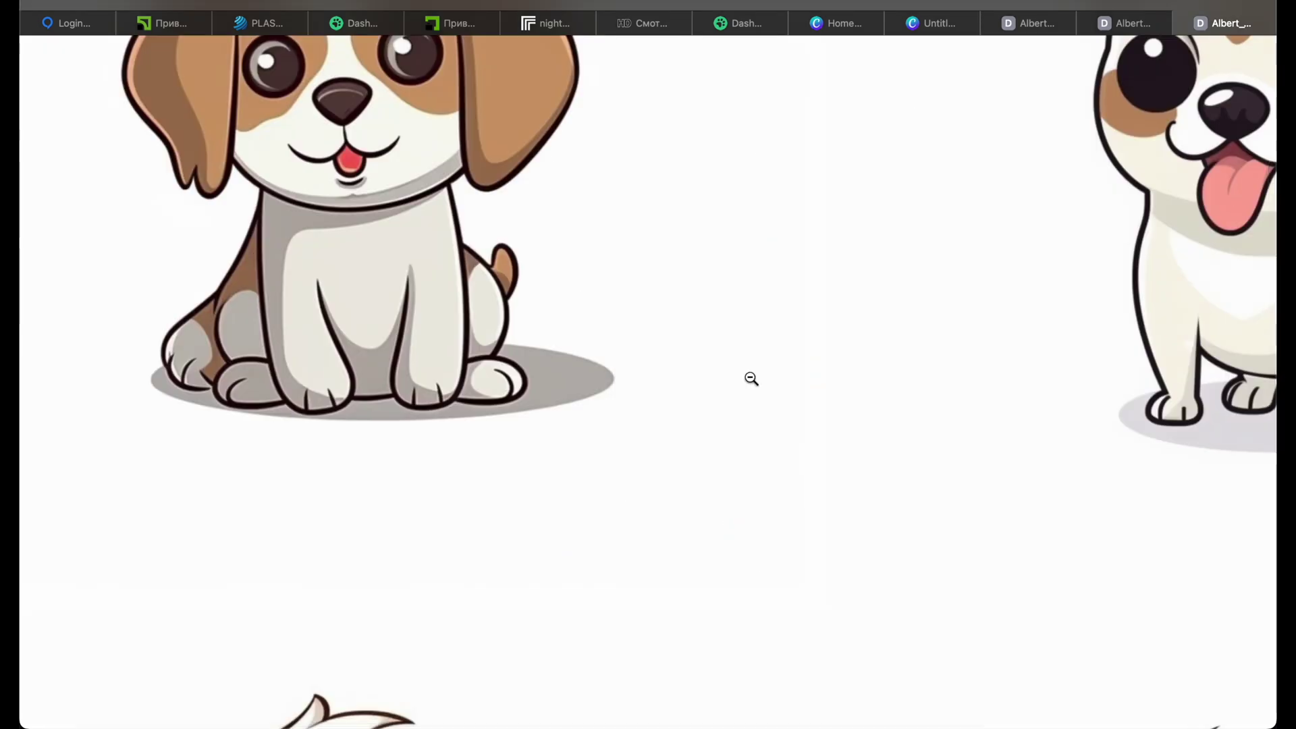
pyautogui.press('super+Tab')
pyautogui.click(421, 527)
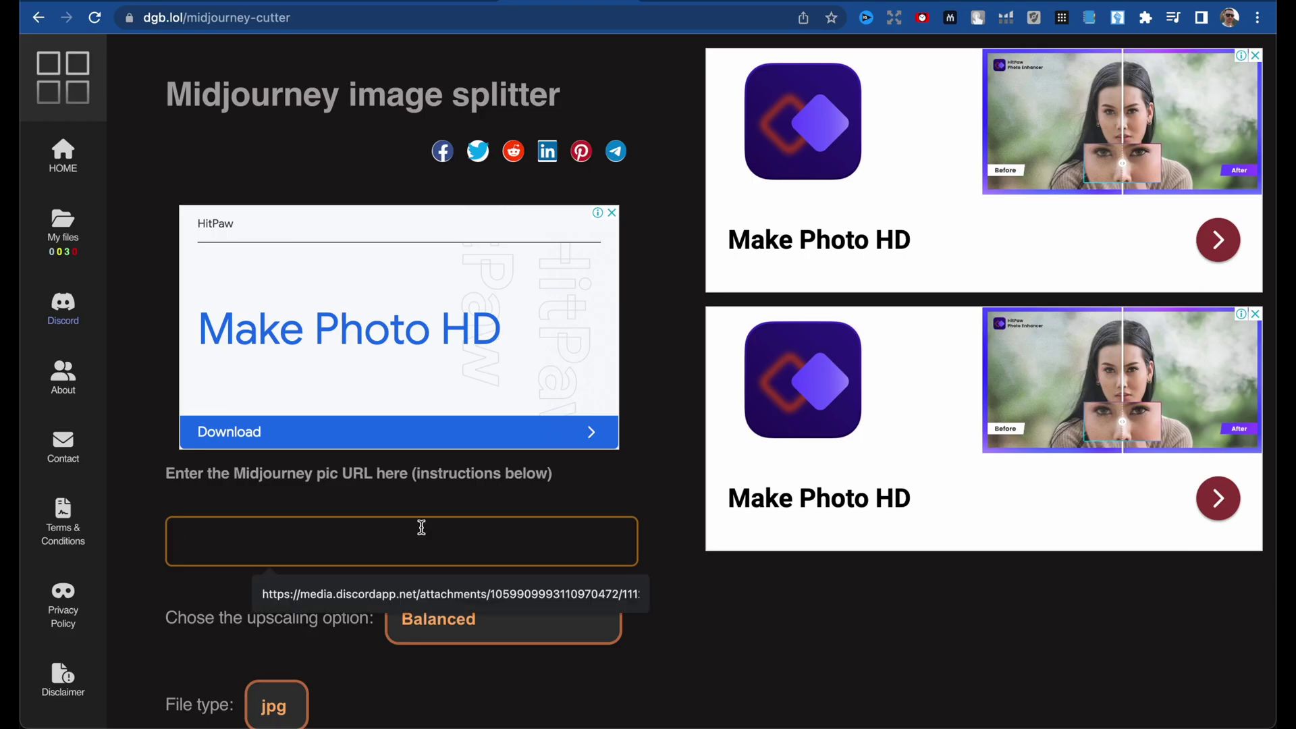
# Paste the dog grid address and set Cartoon/Drawing upscaling with jpg output
pyautogui.press('super+v')
pyautogui.scroll(-5, 487, 547)
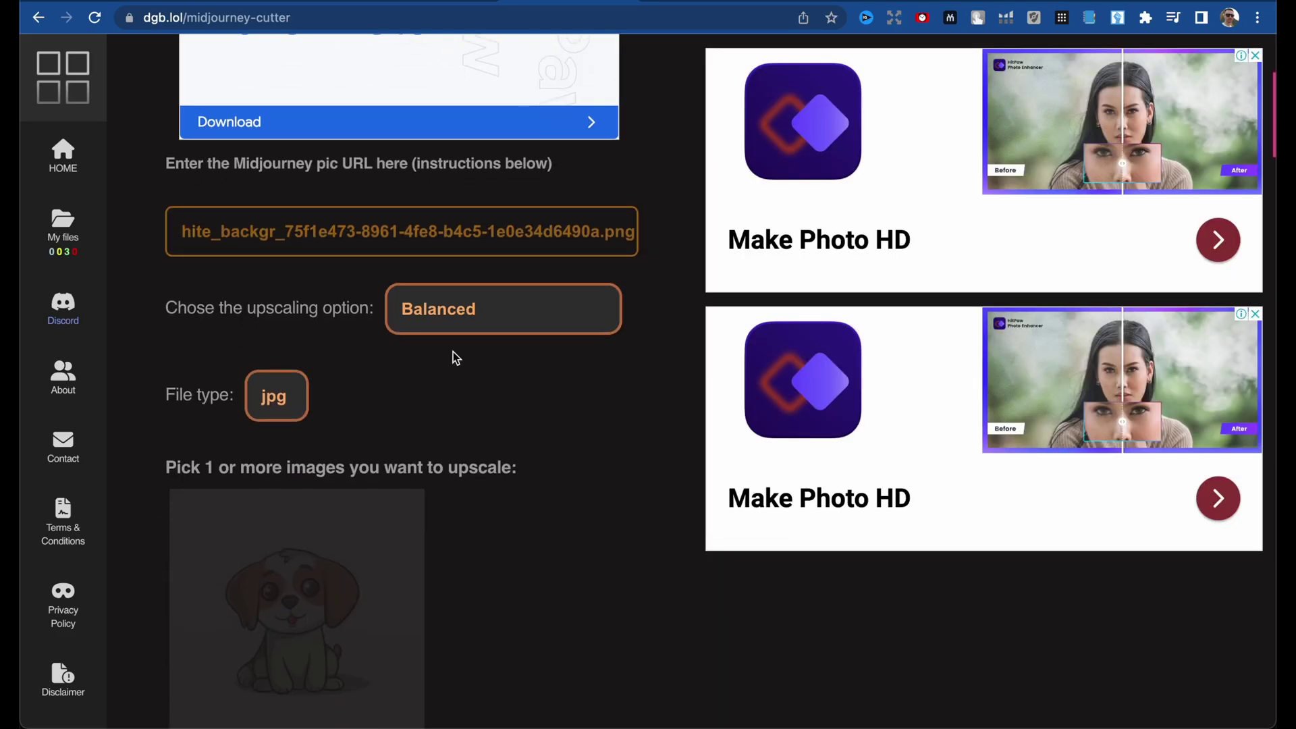
pyautogui.click(507, 314)
pyautogui.click(500, 338)
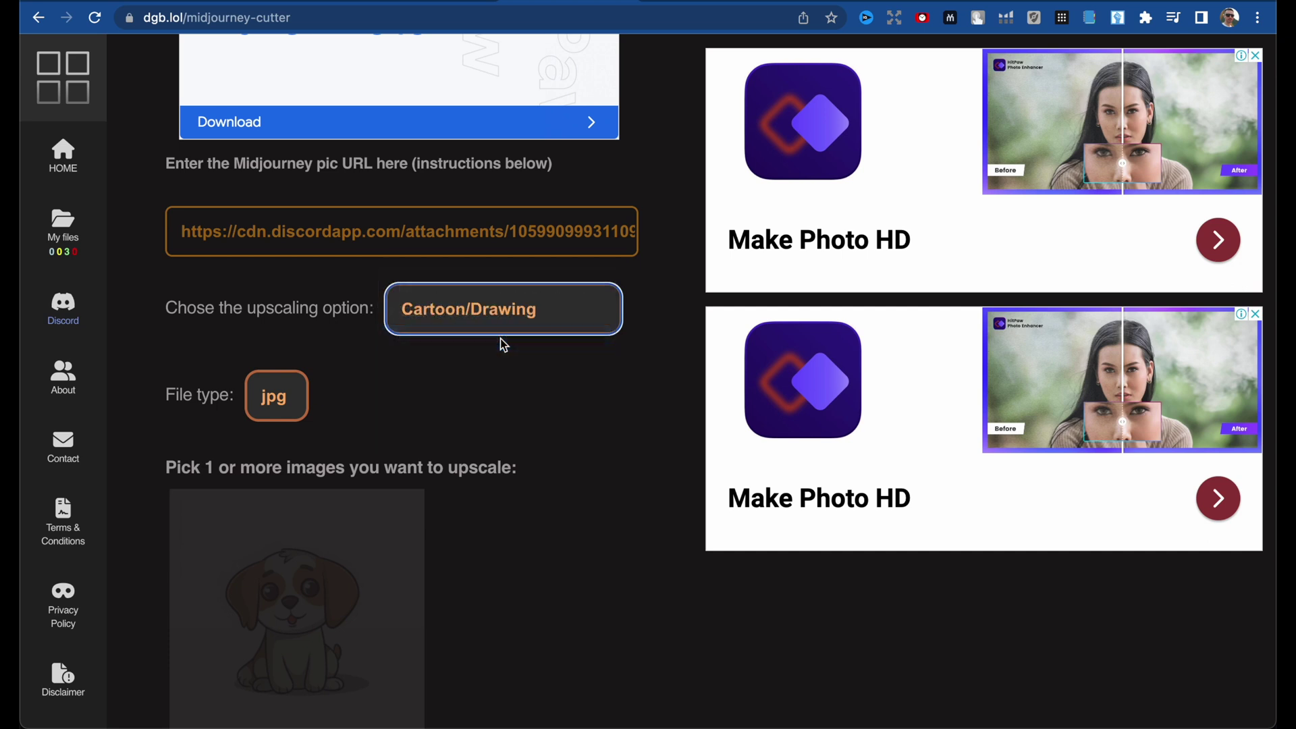
pyautogui.click(283, 399)
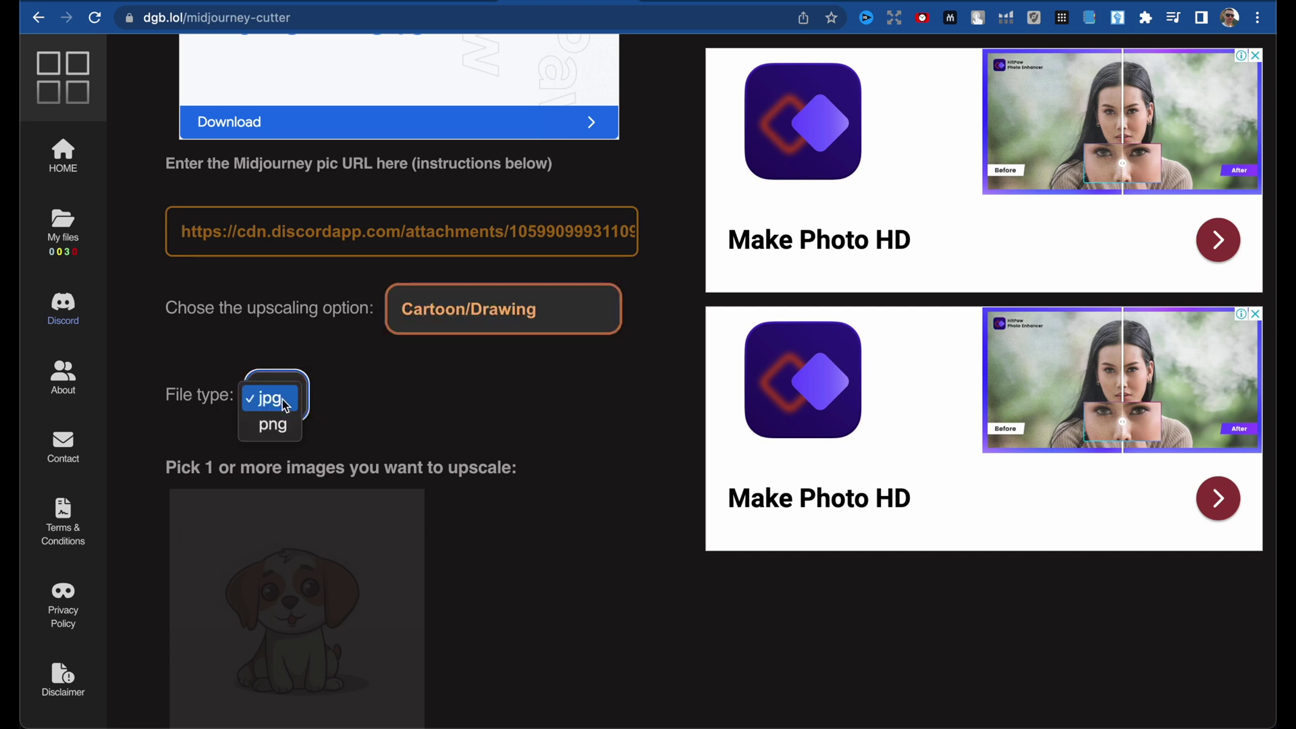
pyautogui.click(384, 399)
# Tick several of the split puppy images for upscaling
pyautogui.scroll(-5, 513, 422)
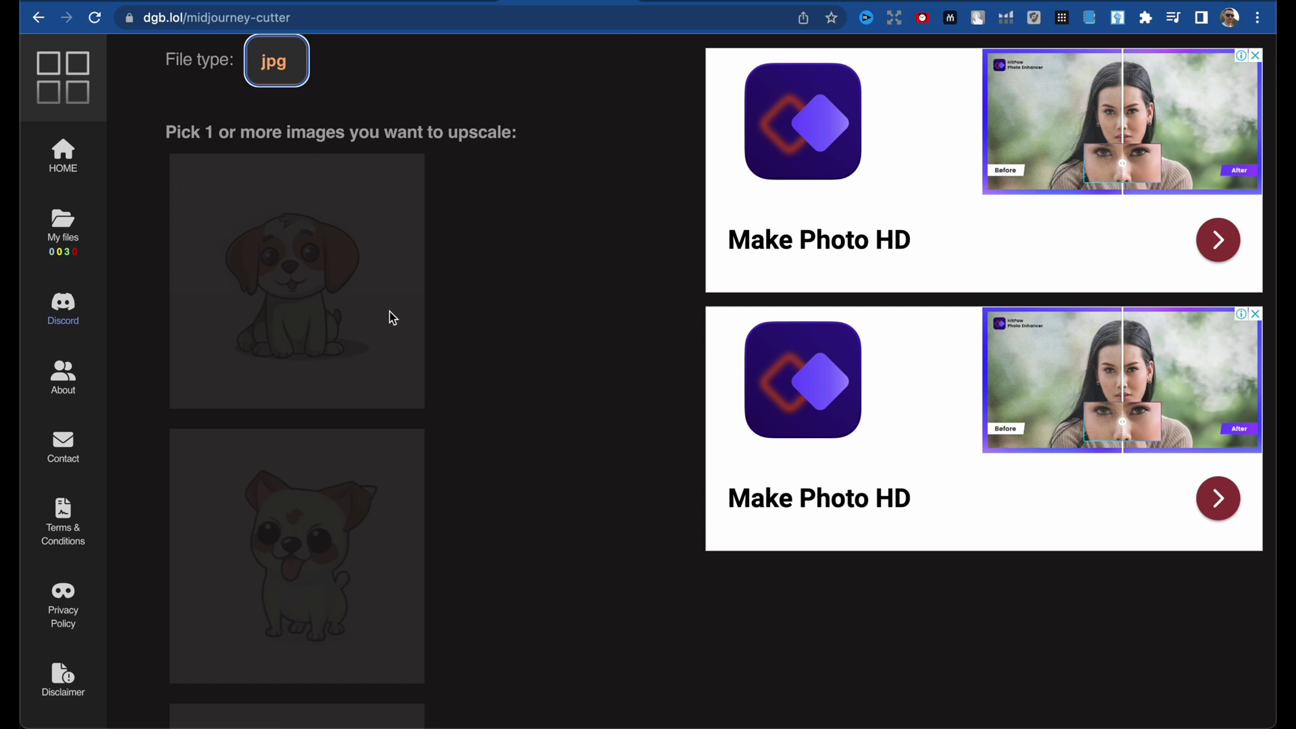
pyautogui.click(365, 312)
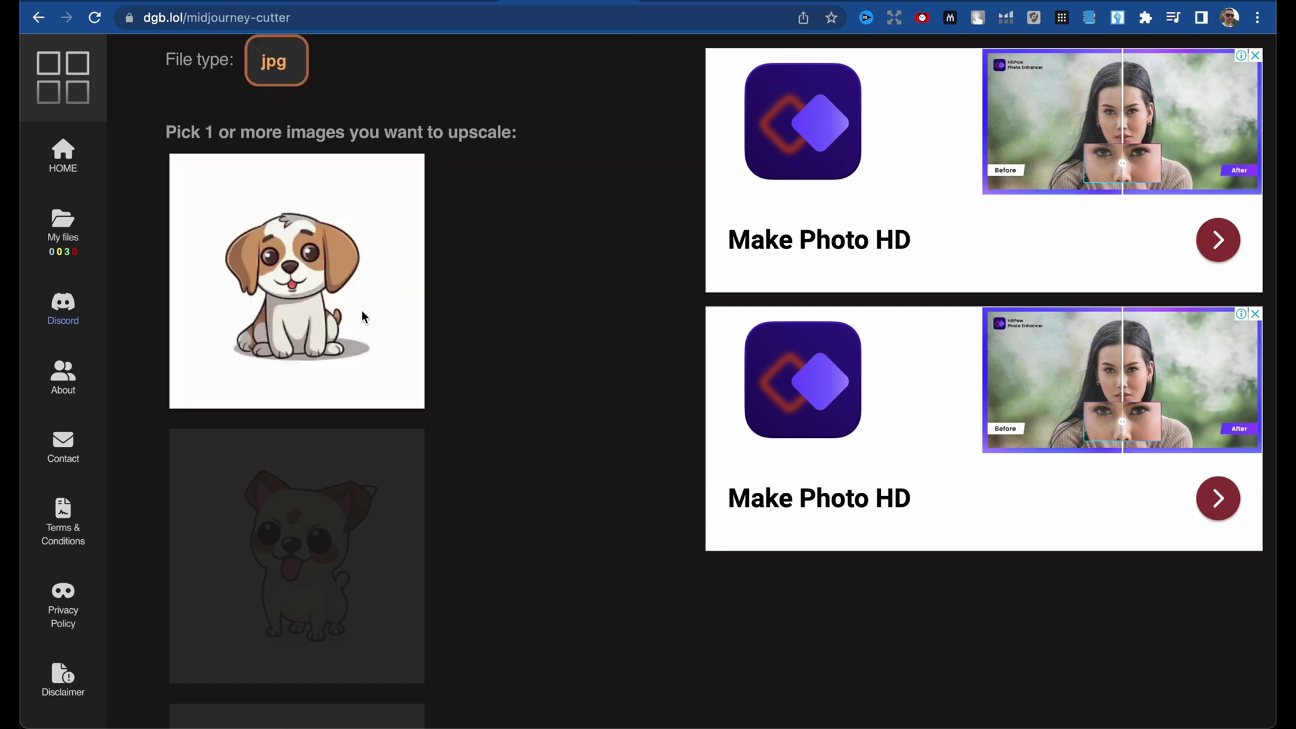
pyautogui.scroll(-4, 362, 312)
pyautogui.click(365, 317)
pyautogui.scroll(-5, 351, 284)
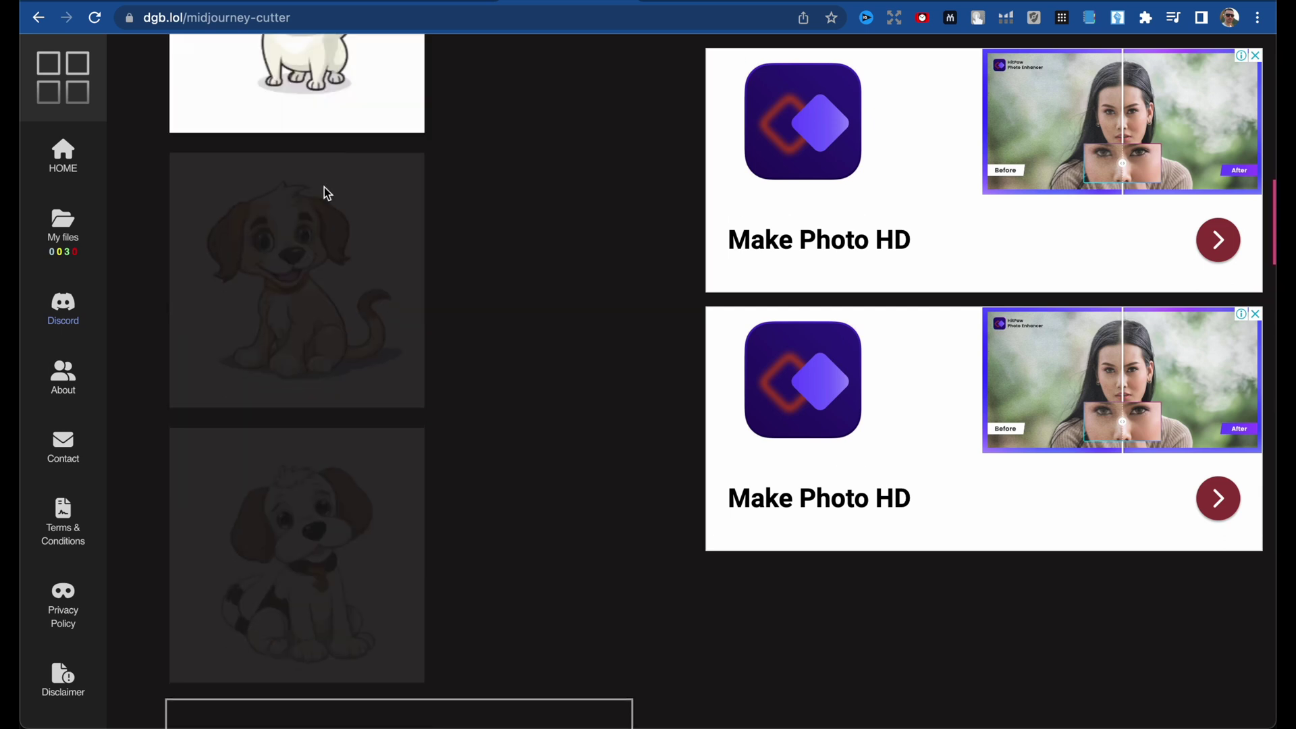
pyautogui.scroll(1, 391, 195)
pyautogui.scroll(-2, 365, 209)
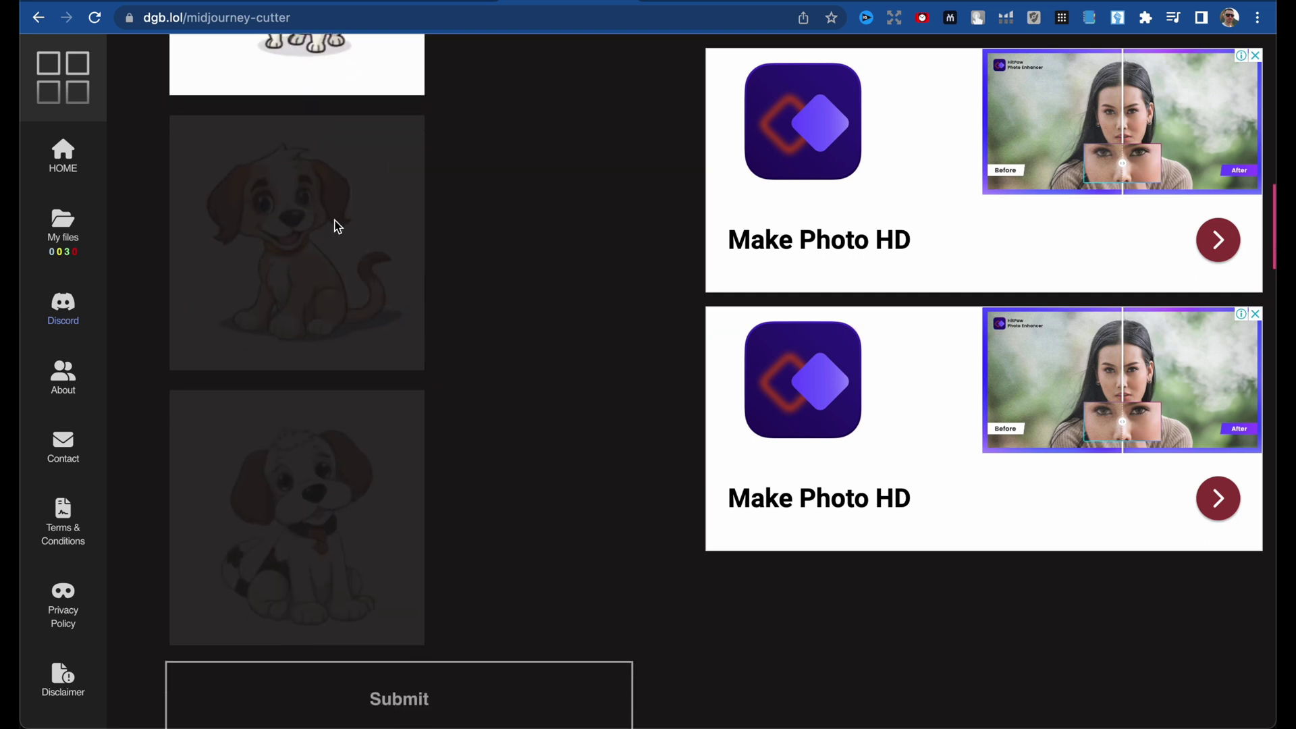
pyautogui.click(334, 255)
pyautogui.click(334, 594)
# Untick the upper and pug-faced puppies, keeping the first and fourth, and submit the job
pyautogui.scroll(3, 386, 301)
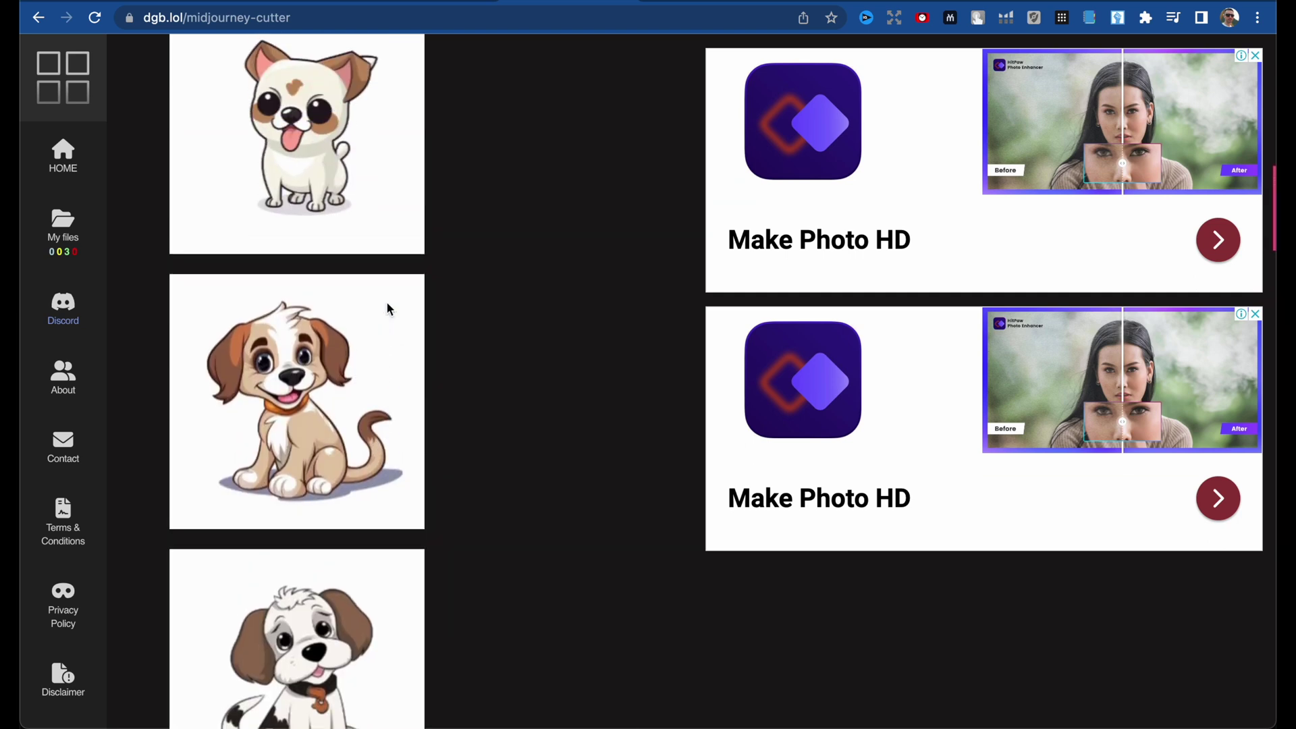
pyautogui.scroll(-3, 386, 301)
pyautogui.click(357, 337)
pyautogui.scroll(10, 358, 337)
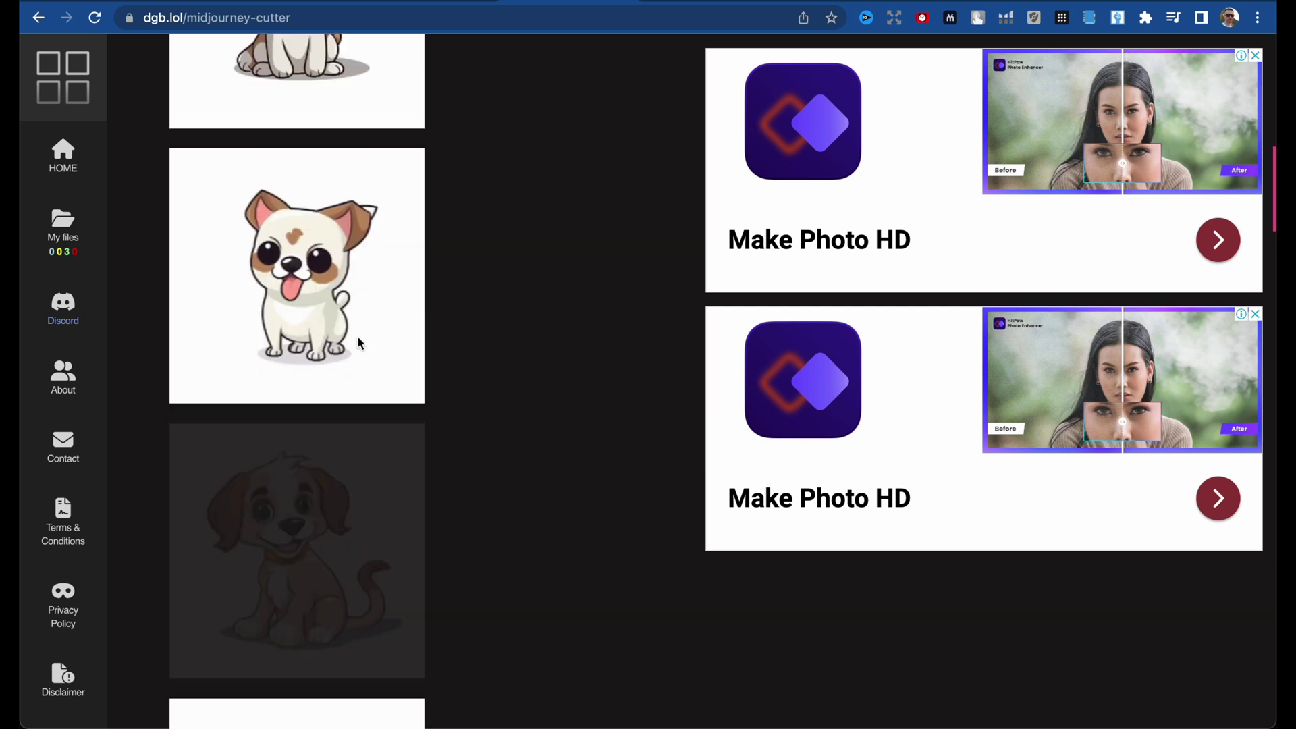
pyautogui.click(332, 540)
pyautogui.scroll(-13, 395, 559)
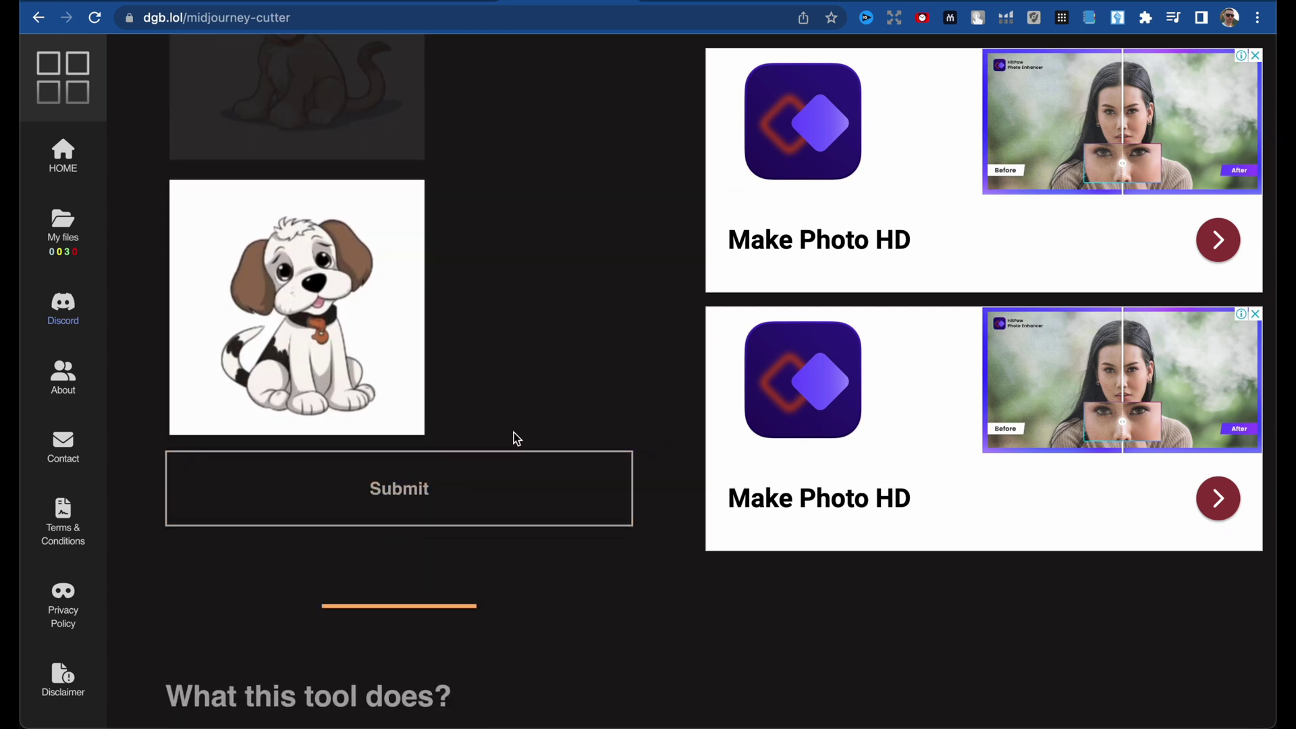
pyautogui.click(494, 481)
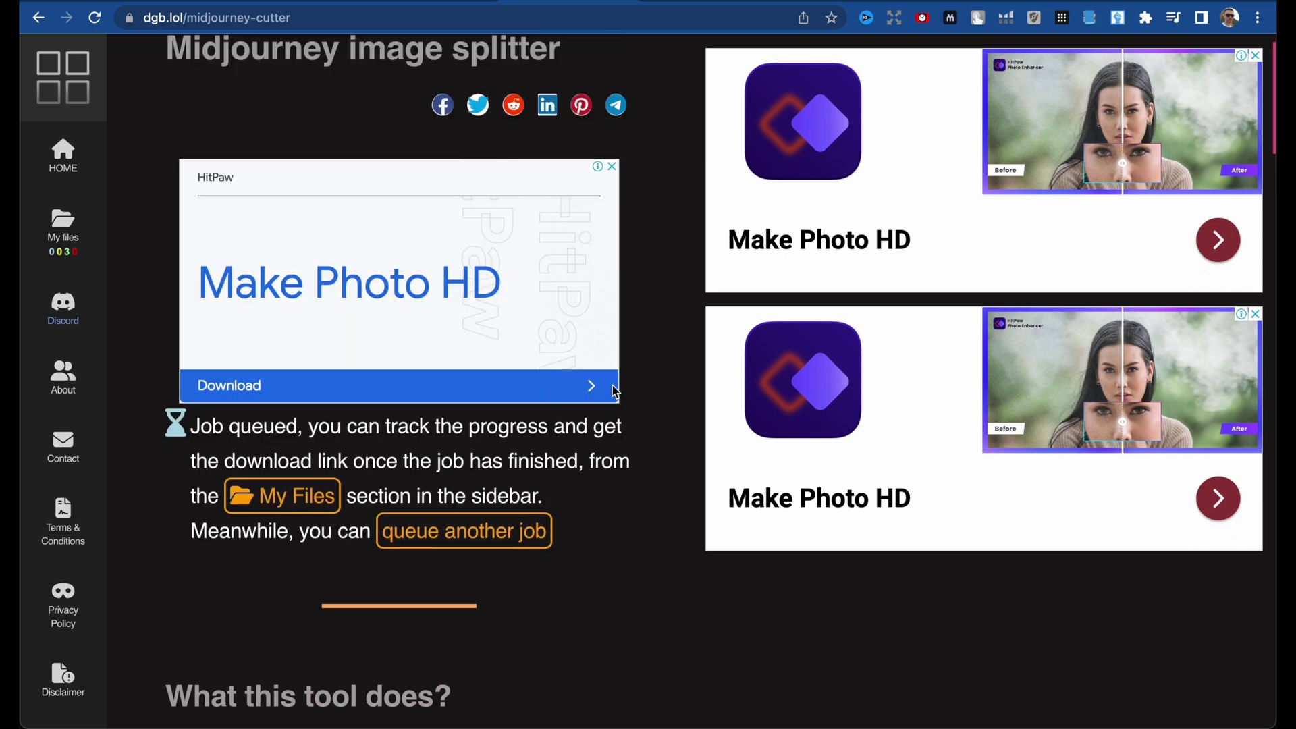
pyautogui.click(68, 226)
pyautogui.scroll(-3, 768, 411)
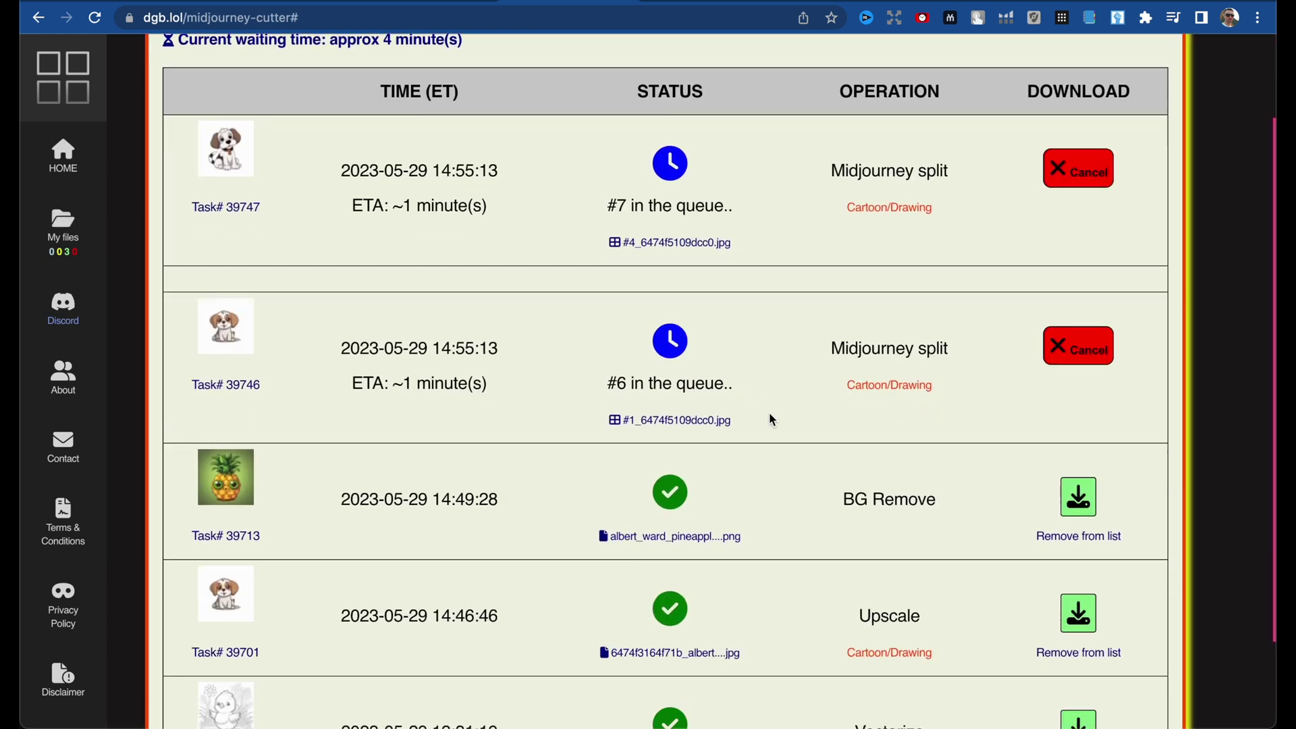
pyautogui.scroll(3, 768, 412)
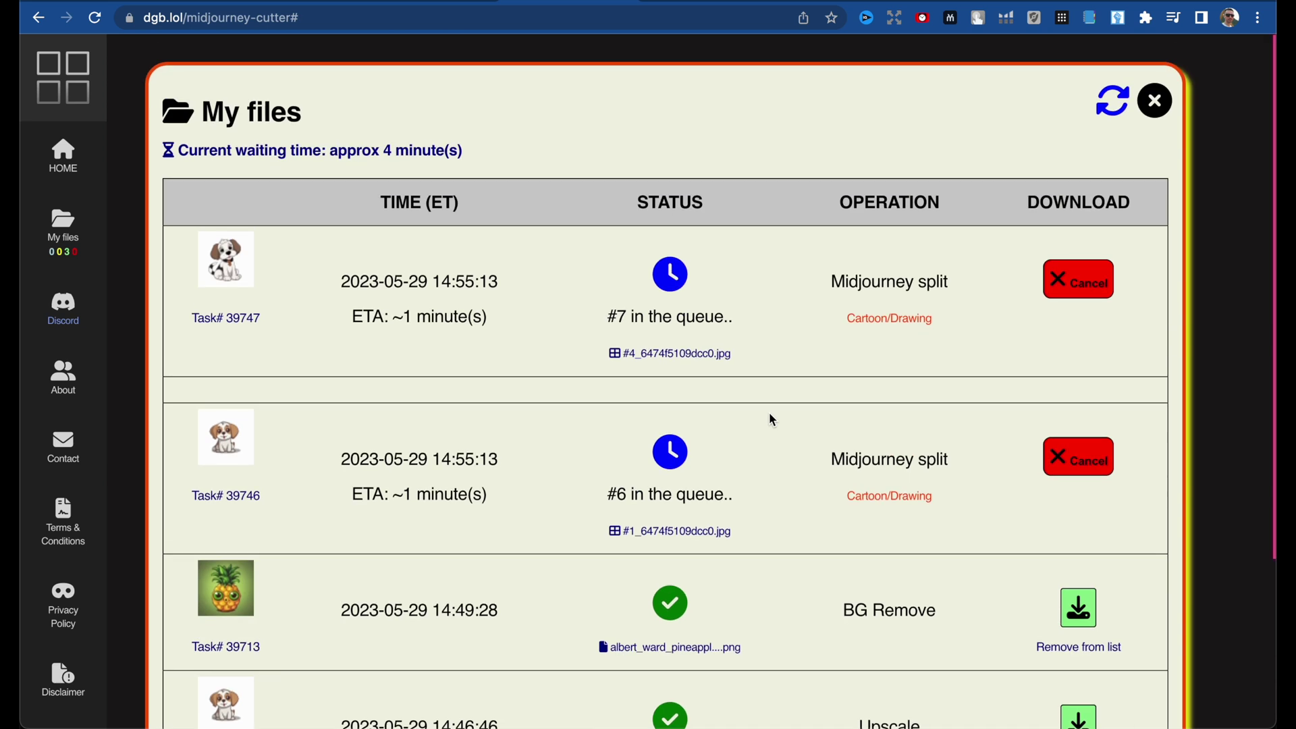
pyautogui.click(1112, 104)
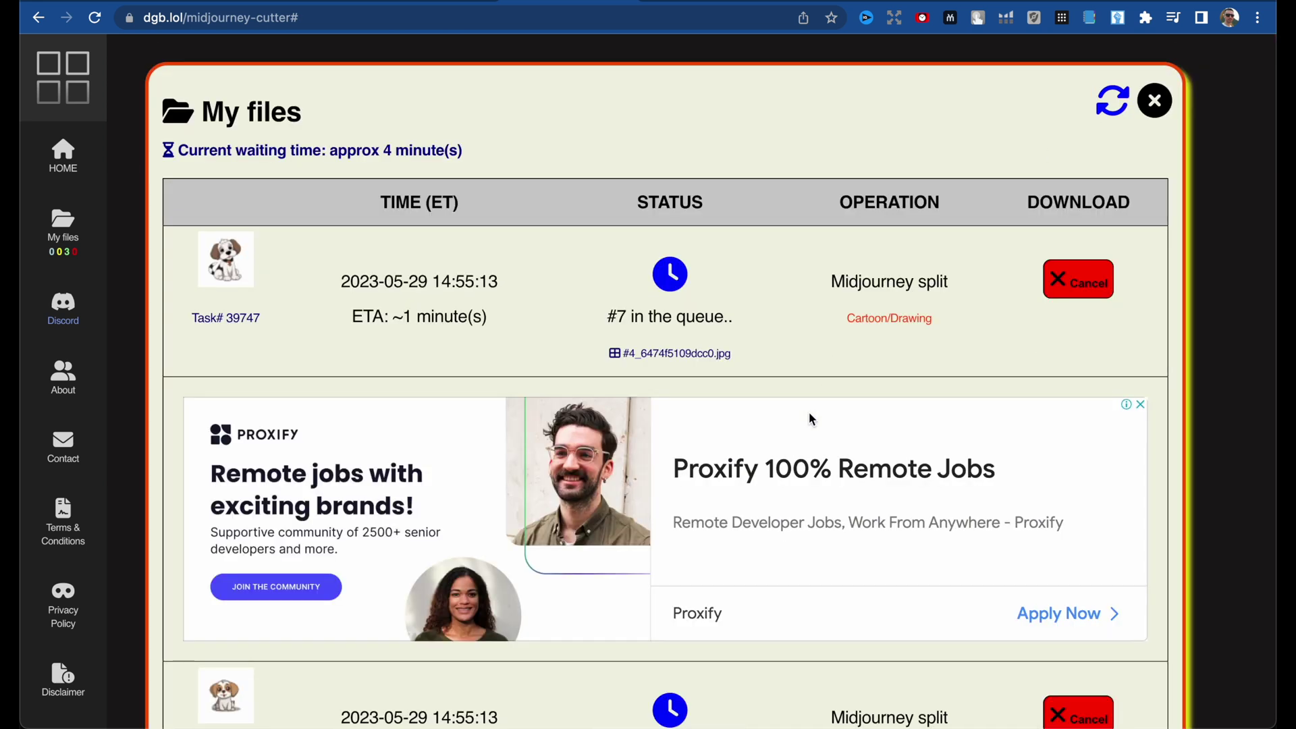
pyautogui.scroll(-3, 762, 295)
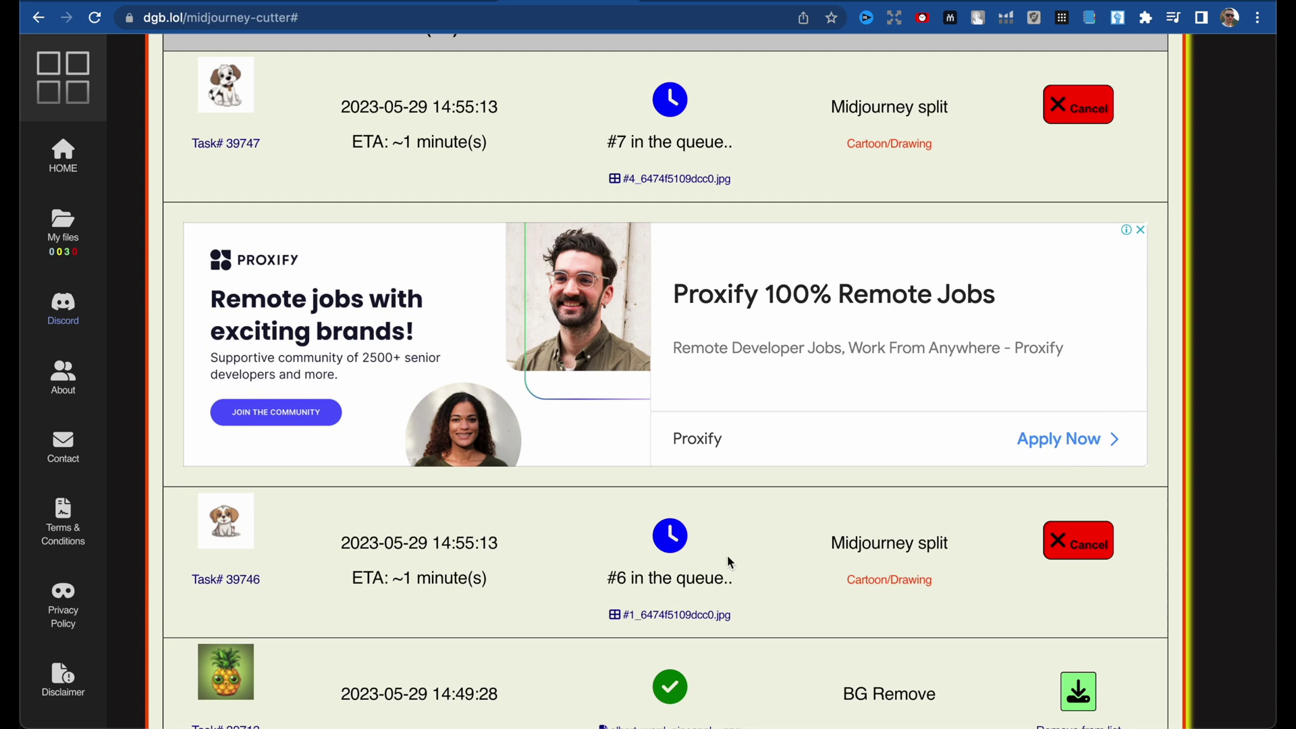
pyautogui.scroll(3, 818, 186)
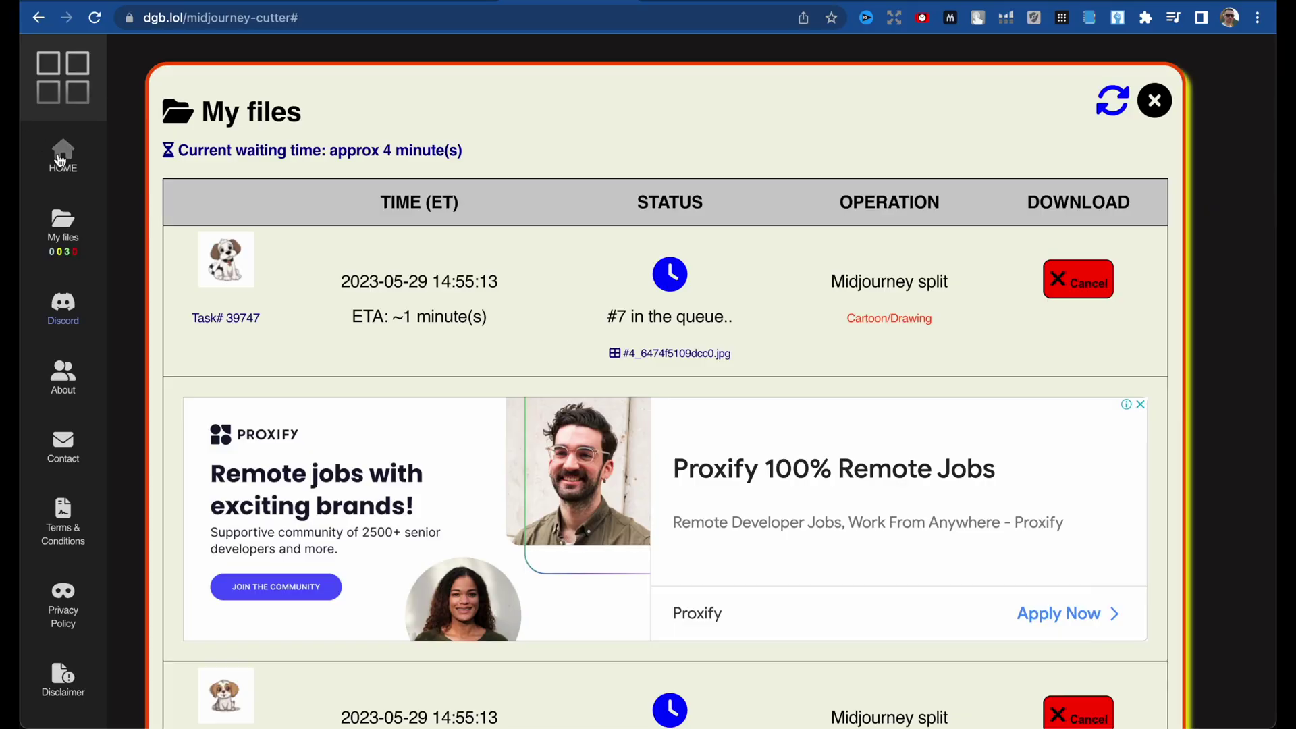
# Return to the dgb.lol home page and open the image type converter
pyautogui.click(61, 161)
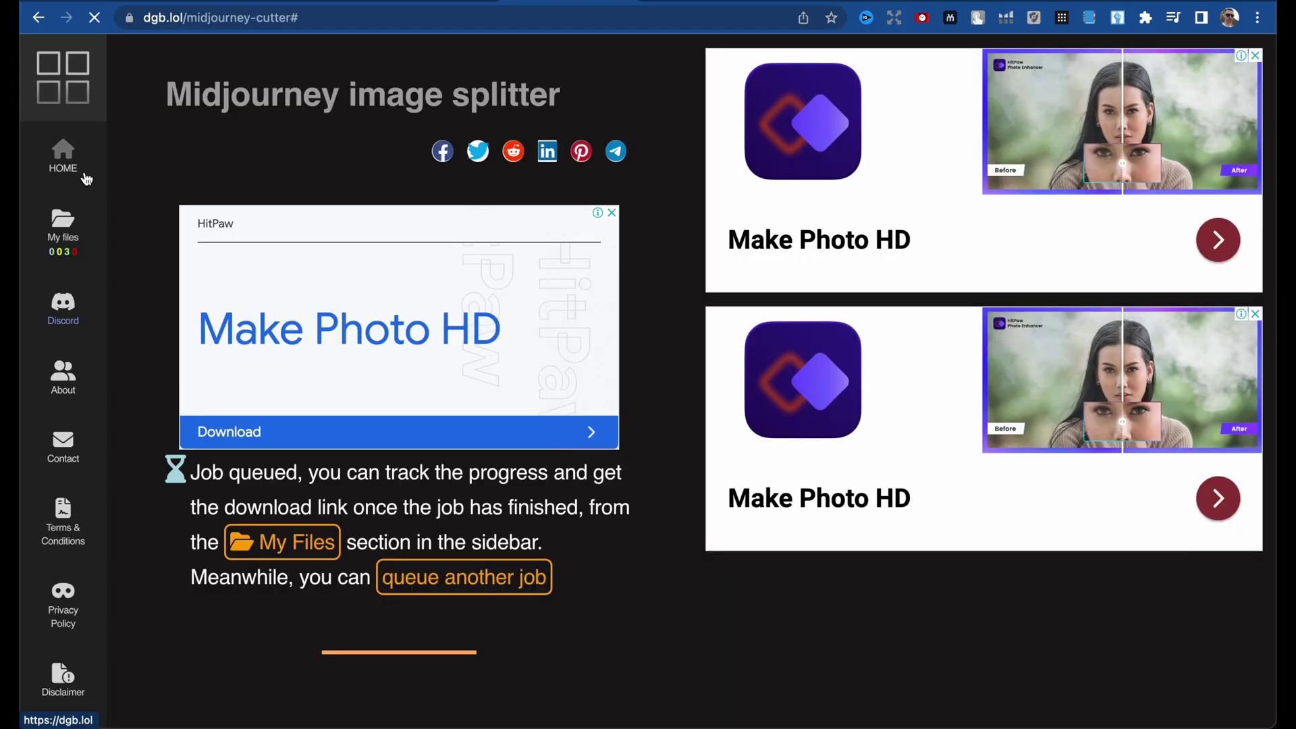
pyautogui.scroll(-8, 445, 378)
pyautogui.scroll(-7, 476, 446)
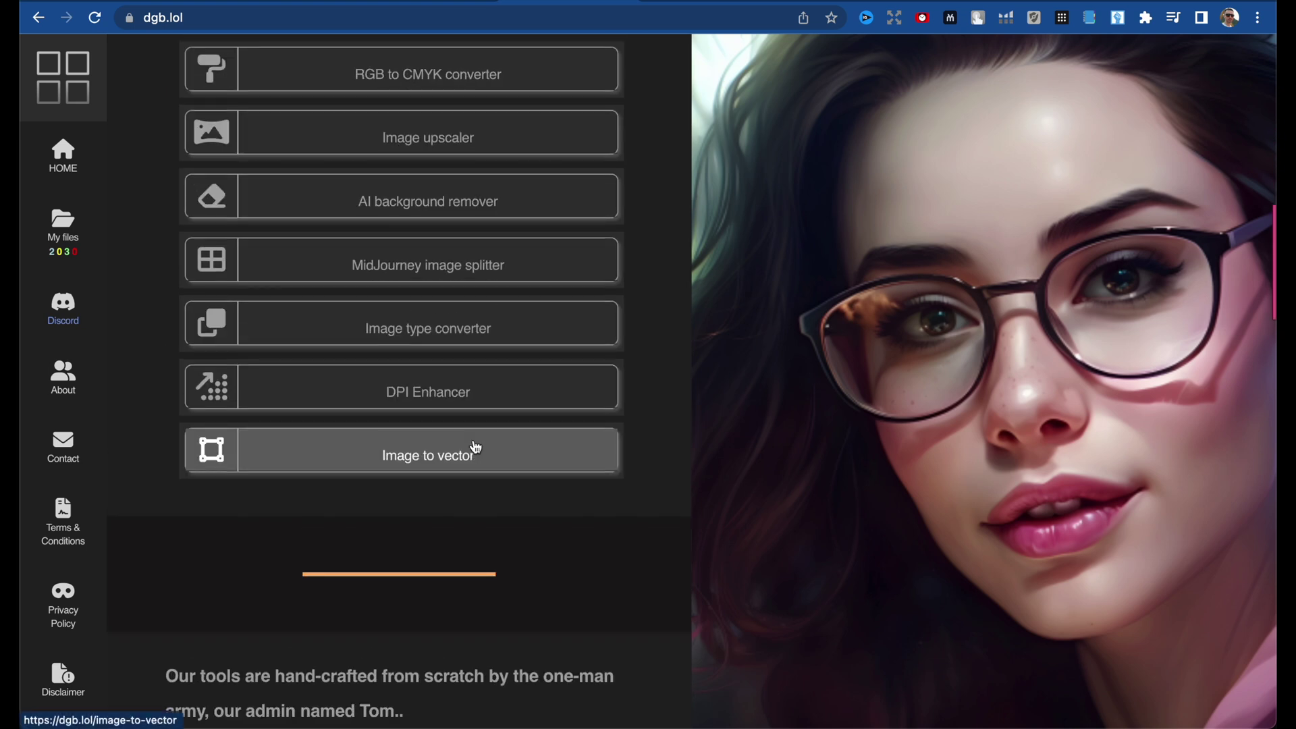
pyautogui.click(561, 346)
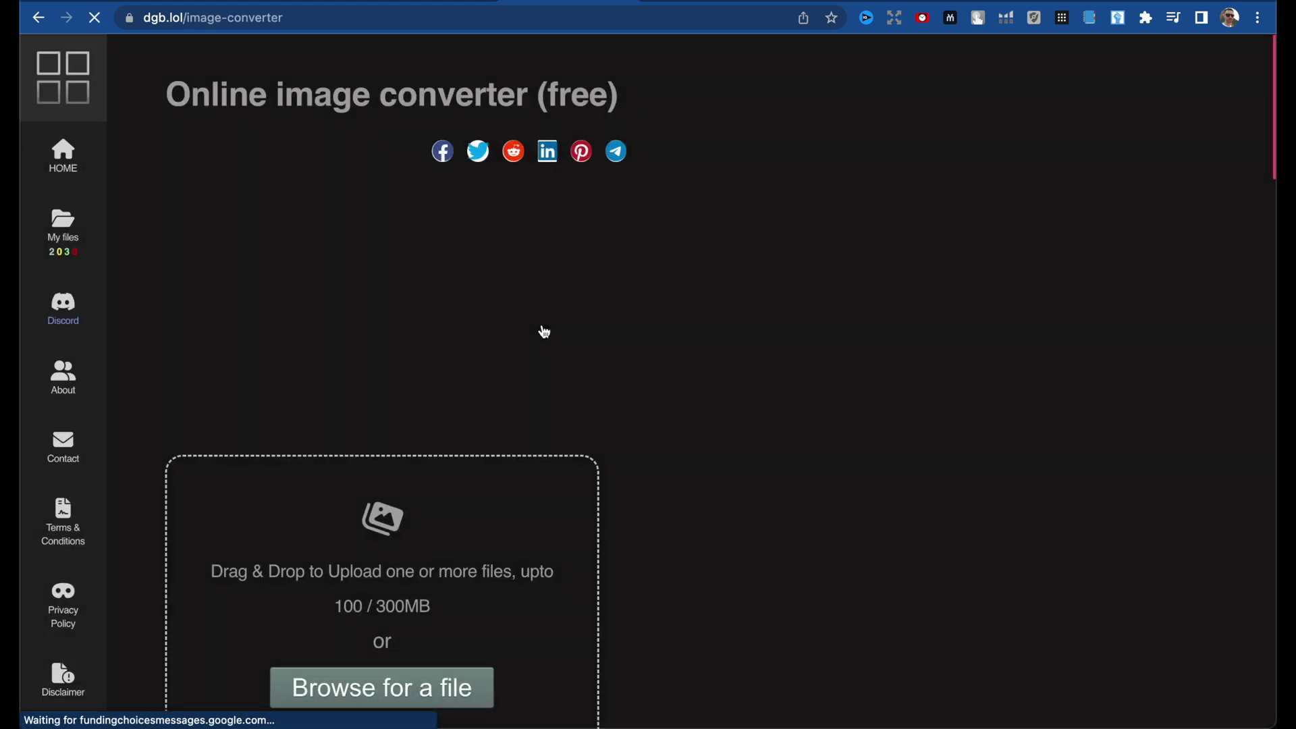
# Browse the converter's output formats and leave the type set to WebP
pyautogui.scroll(-7, 602, 481)
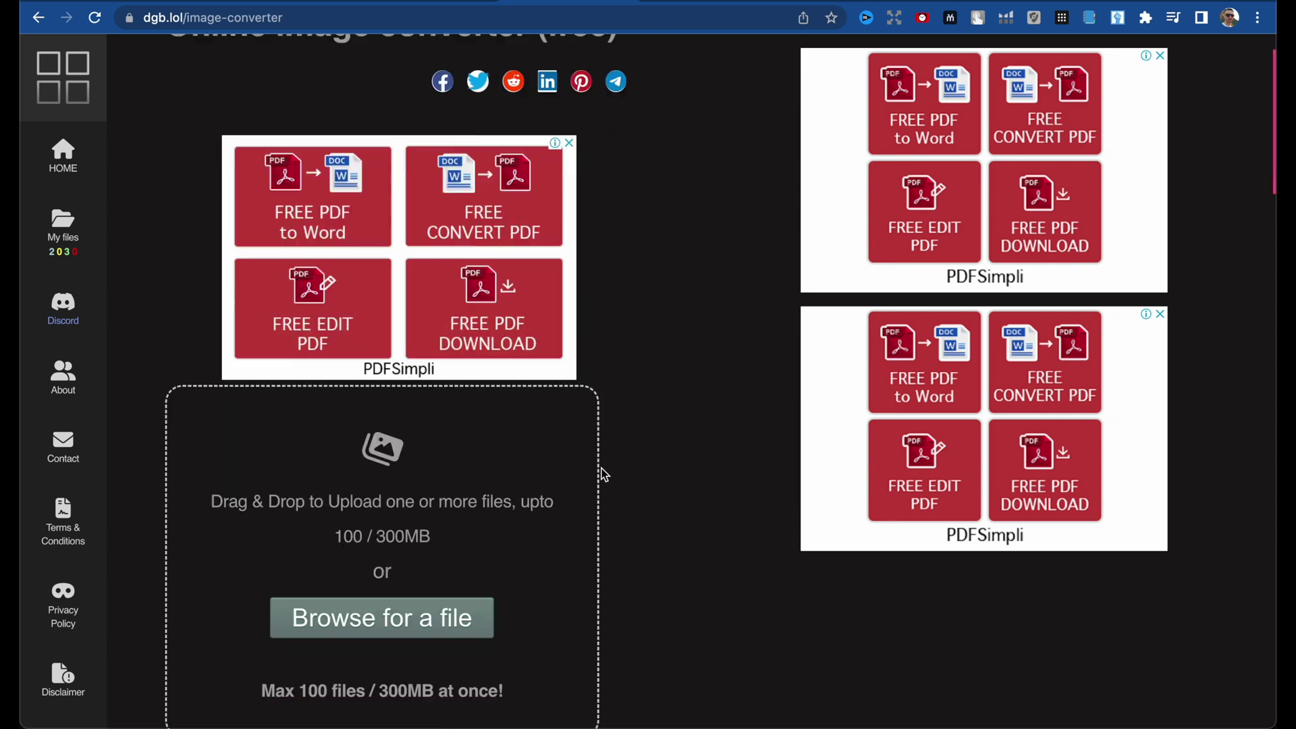
pyautogui.scroll(-1, 592, 339)
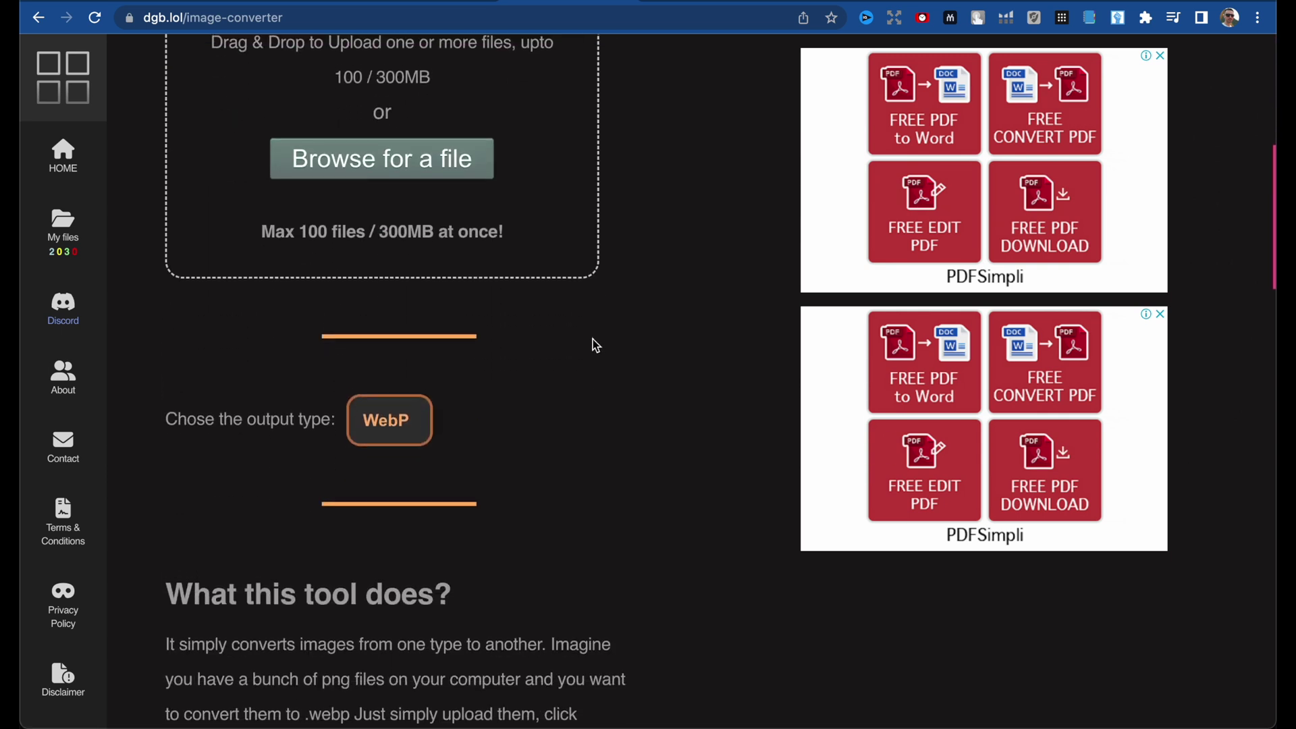
pyautogui.click(389, 422)
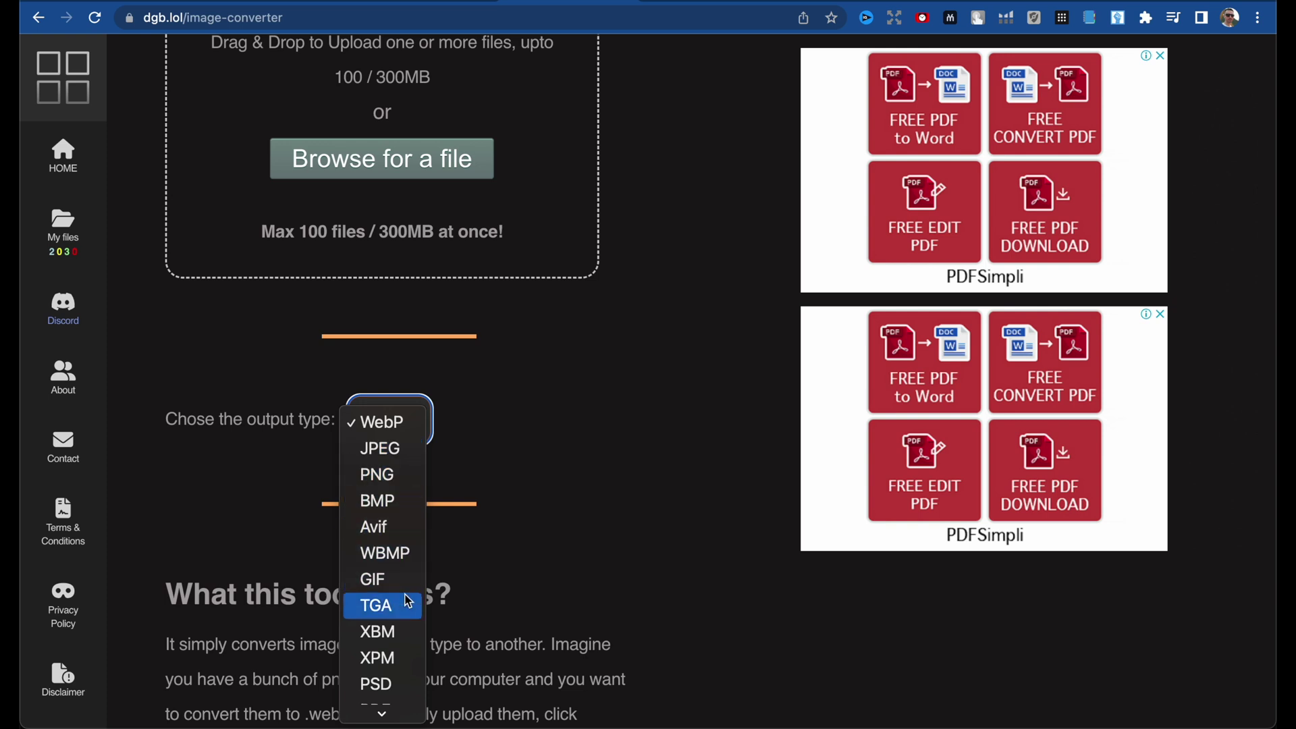
pyautogui.scroll(-3, 408, 600)
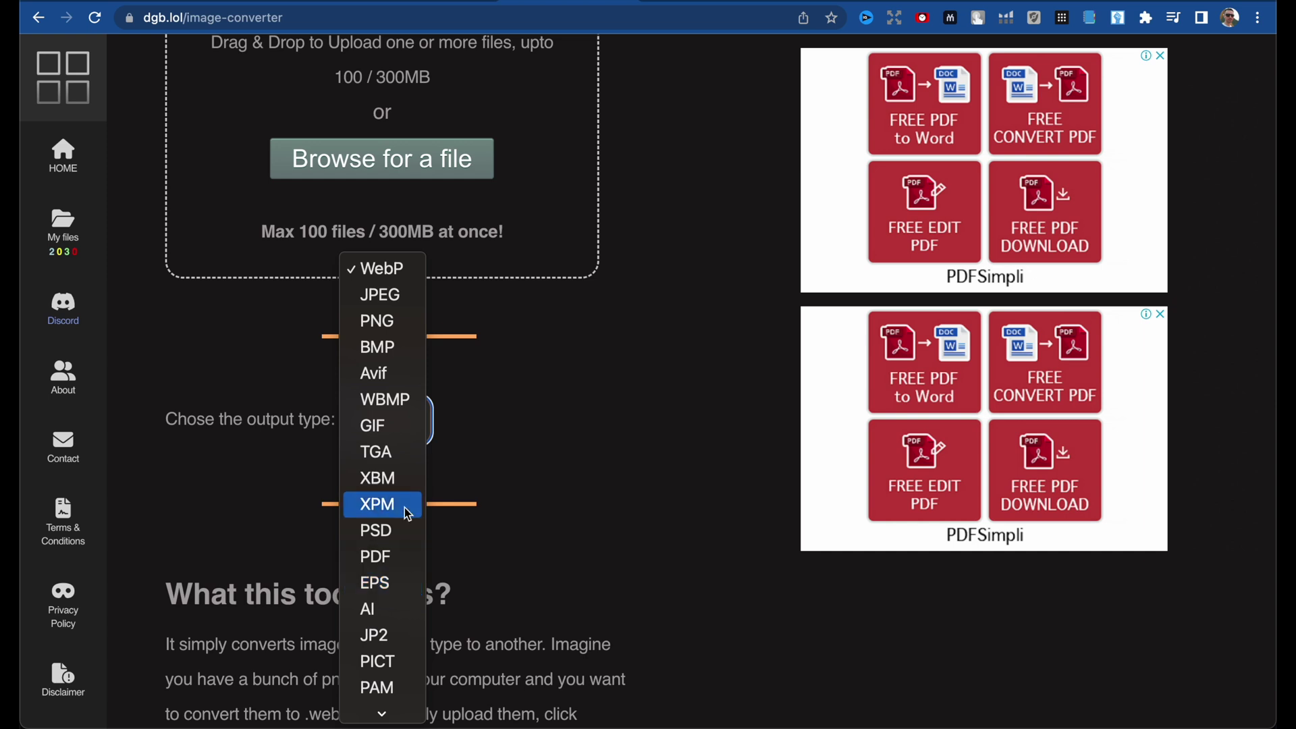
pyautogui.scroll(-2, 407, 482)
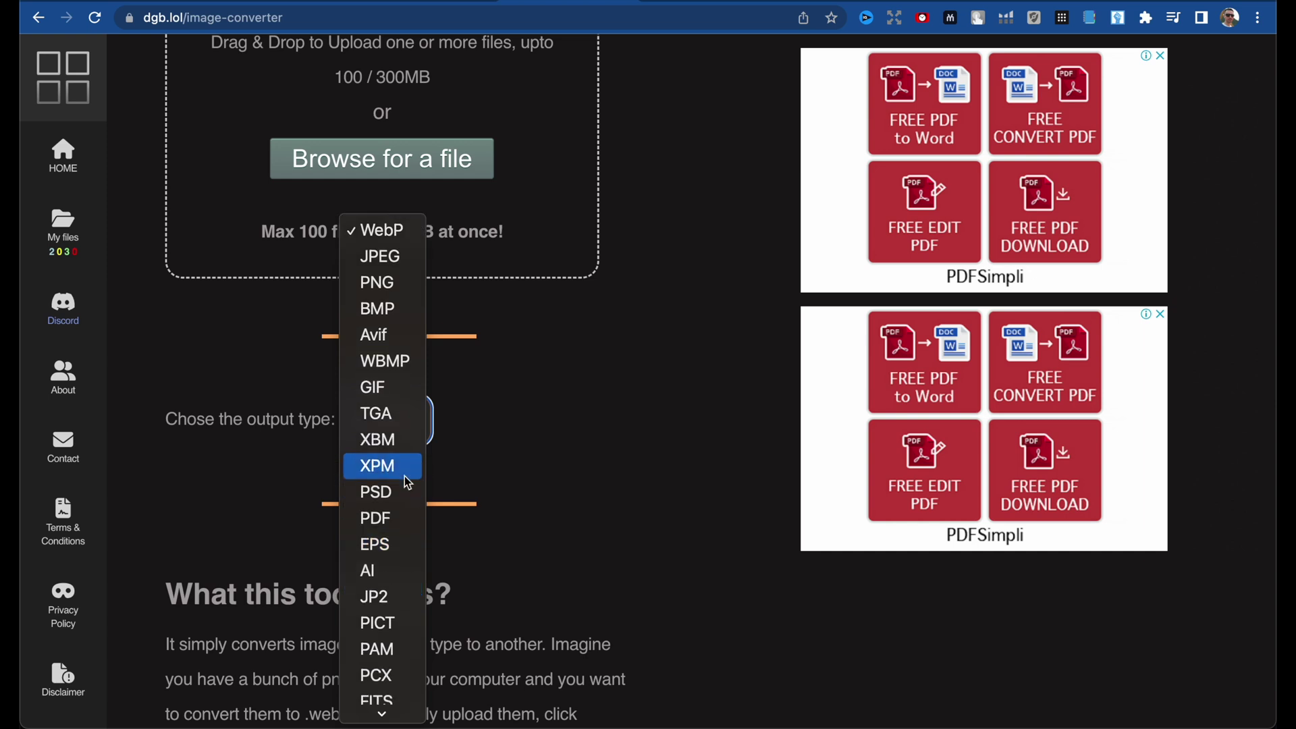
pyautogui.scroll(-2, 401, 521)
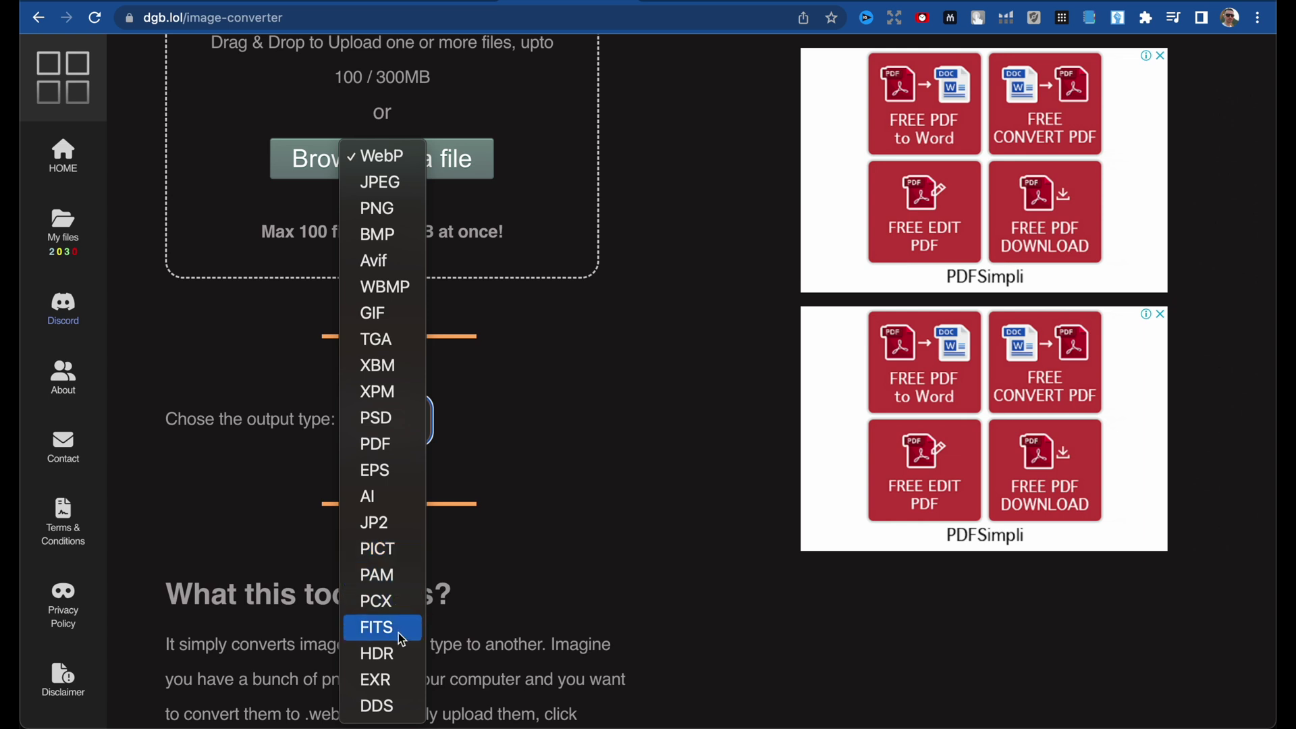
pyautogui.click(518, 491)
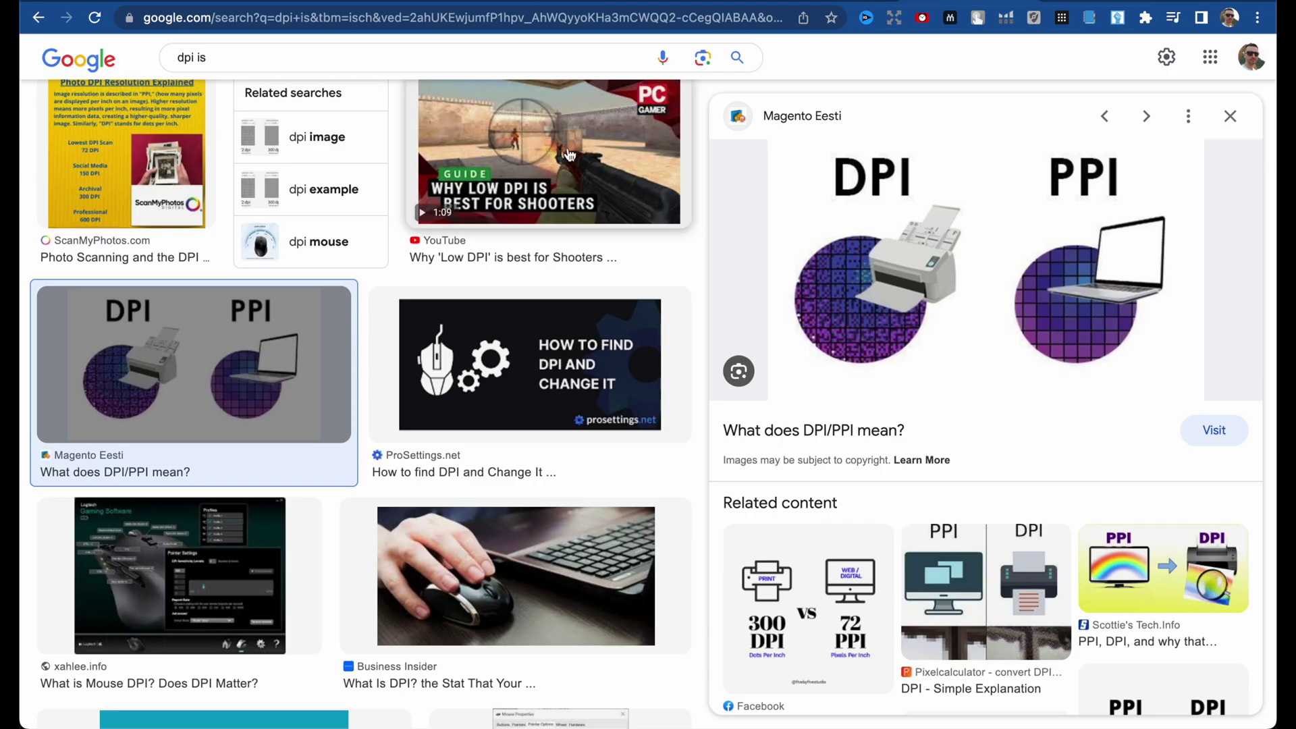
# Preview the Printful penguin image comparing 30, 60 and 120 DPI from the 'dpi is' results
pyautogui.scroll(5, 555, 170)
pyautogui.scroll(10, 555, 170)
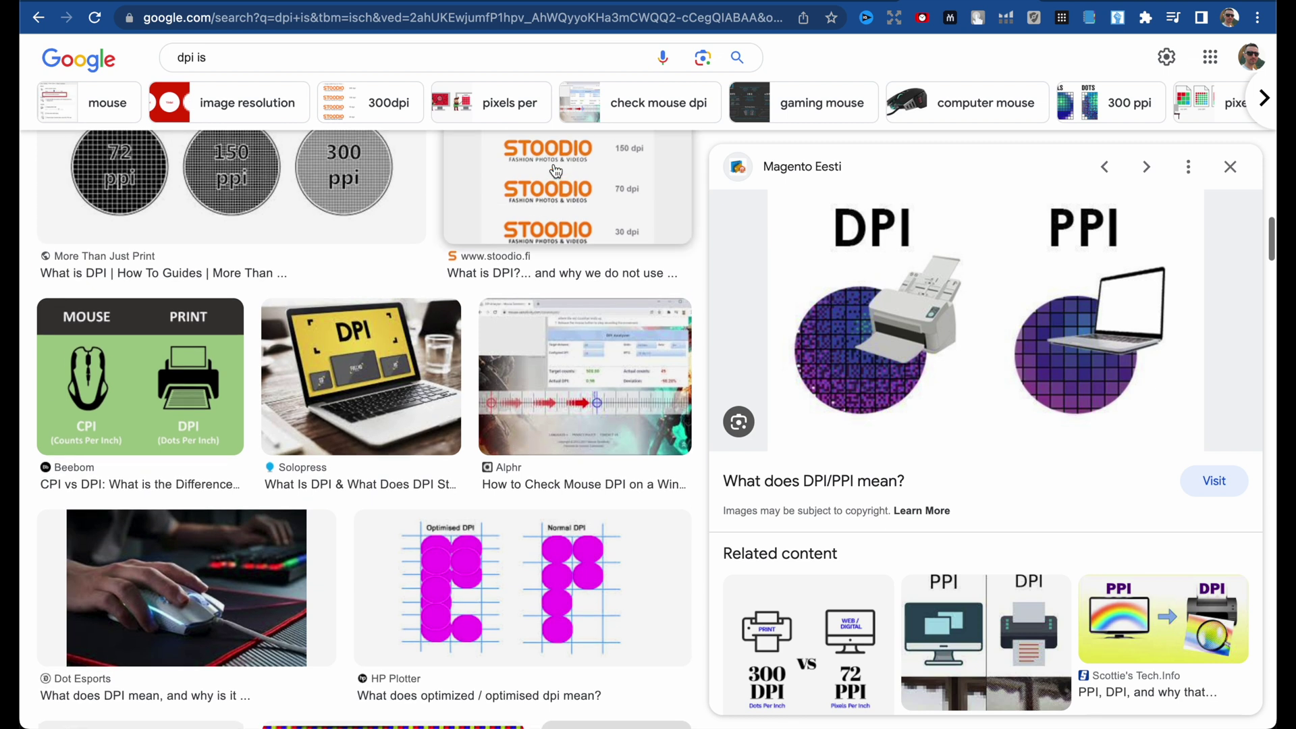
pyautogui.scroll(8, 654, 327)
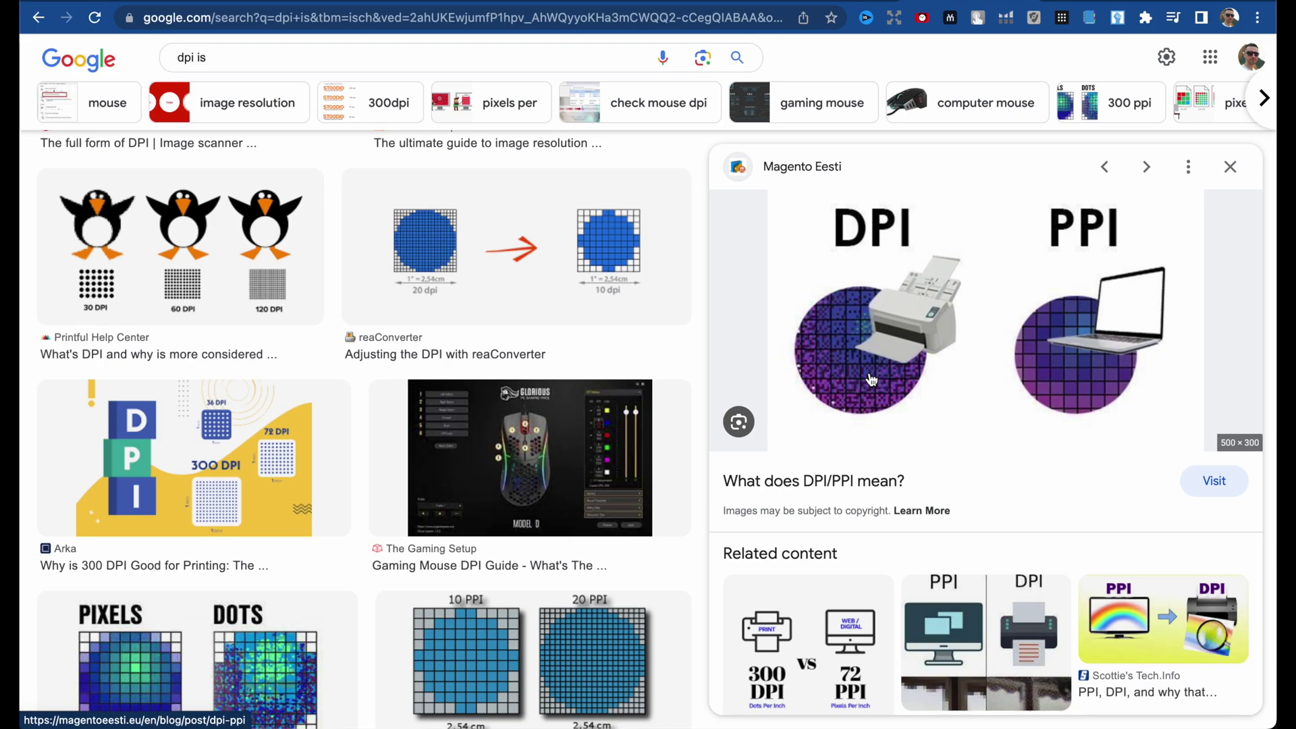
pyautogui.click(285, 330)
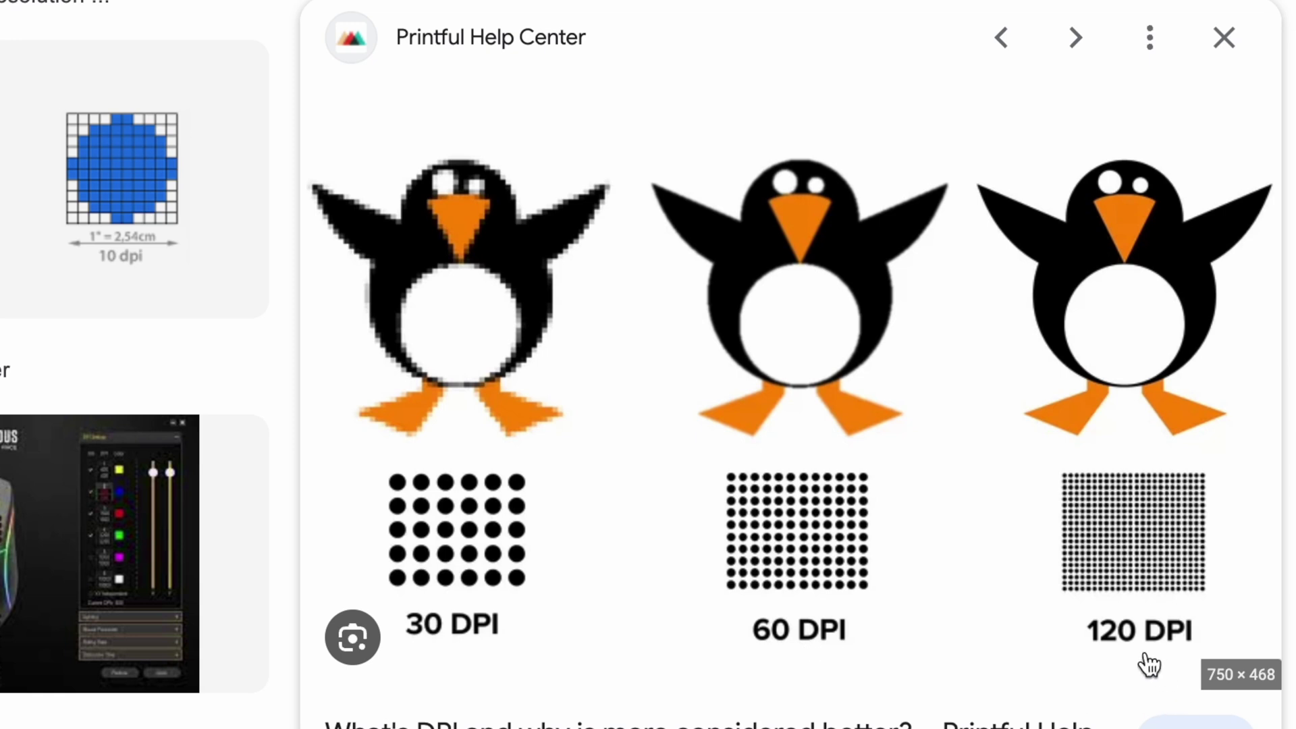
pyautogui.scroll(-1, 1097, 472)
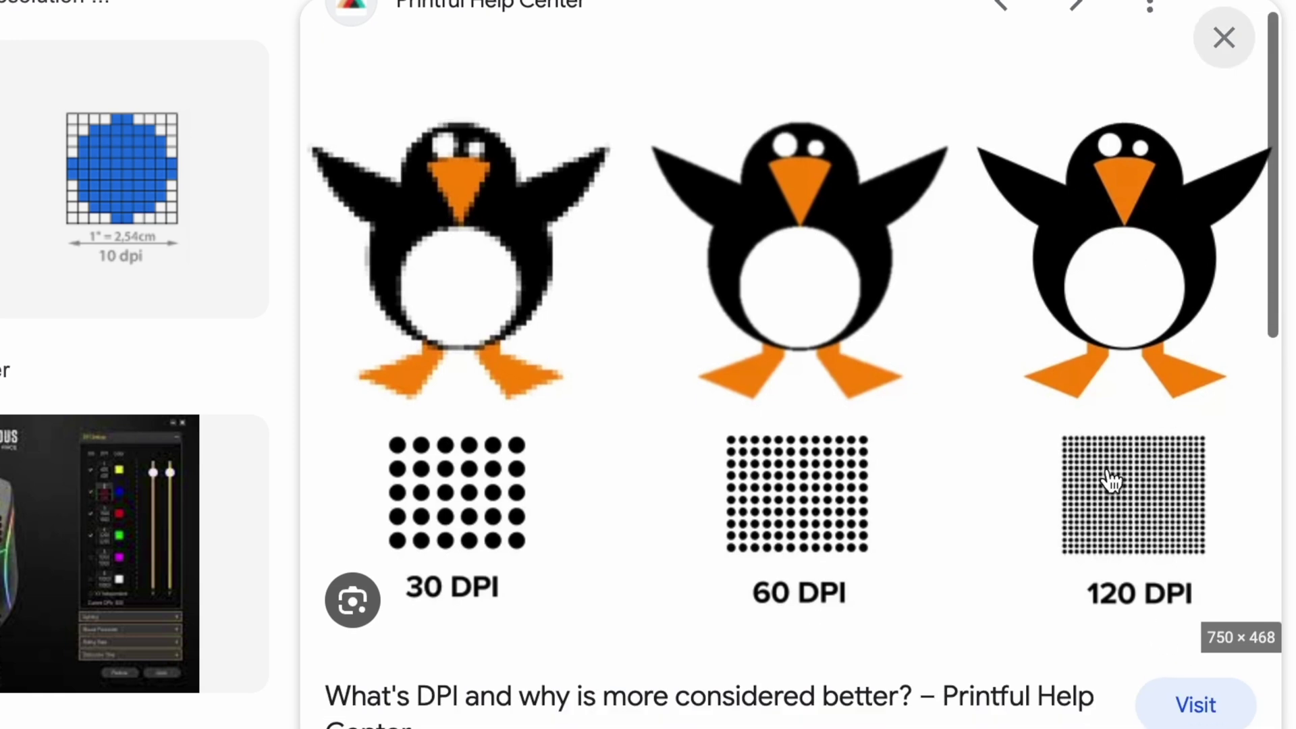
pyautogui.scroll(1, 1097, 472)
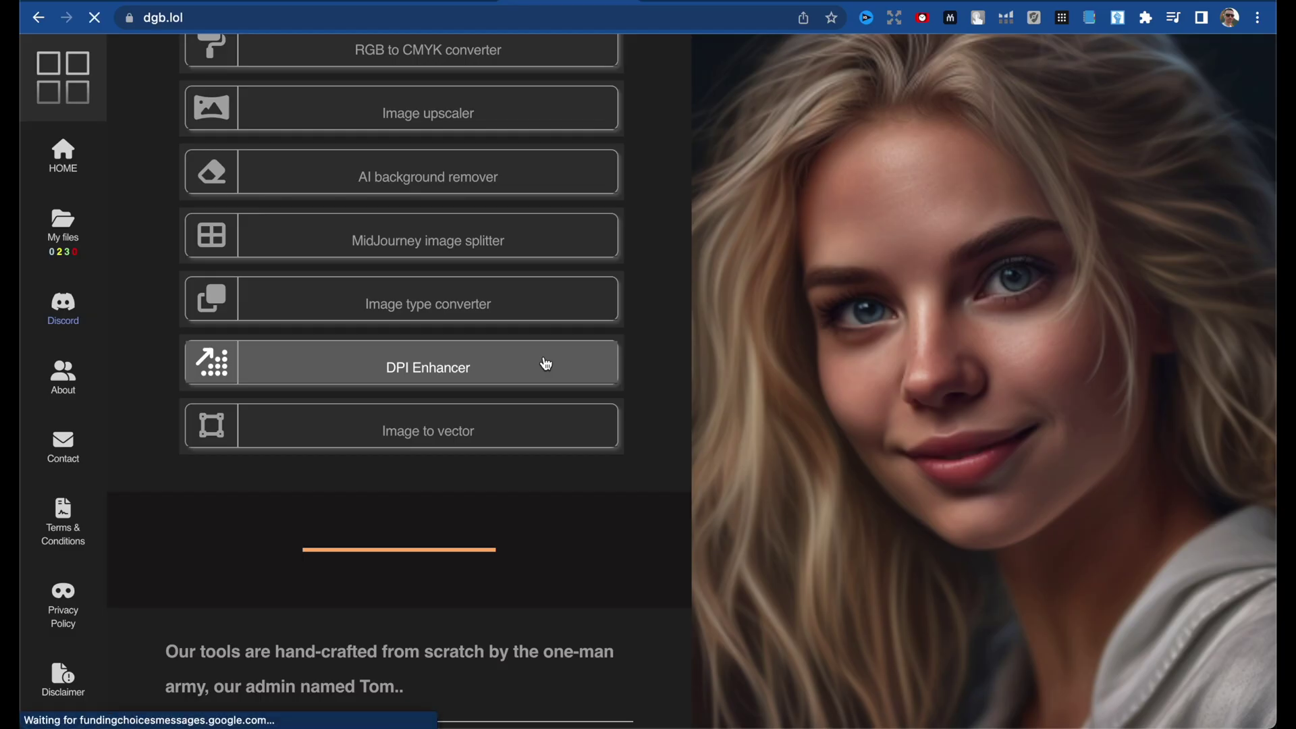
# Look over the DPI Enhancer tool, then go back to the tools list
pyautogui.click(546, 365)
pyautogui.scroll(-5, 546, 364)
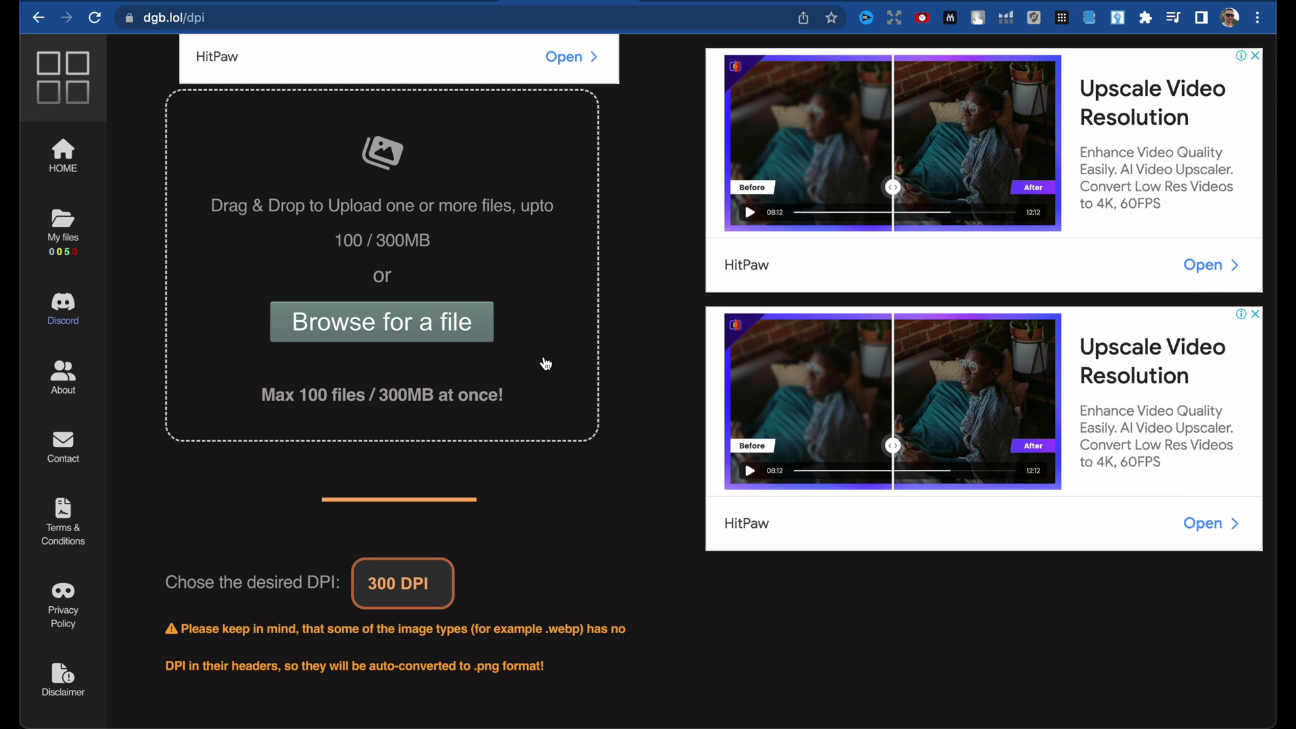
pyautogui.click(37, 18)
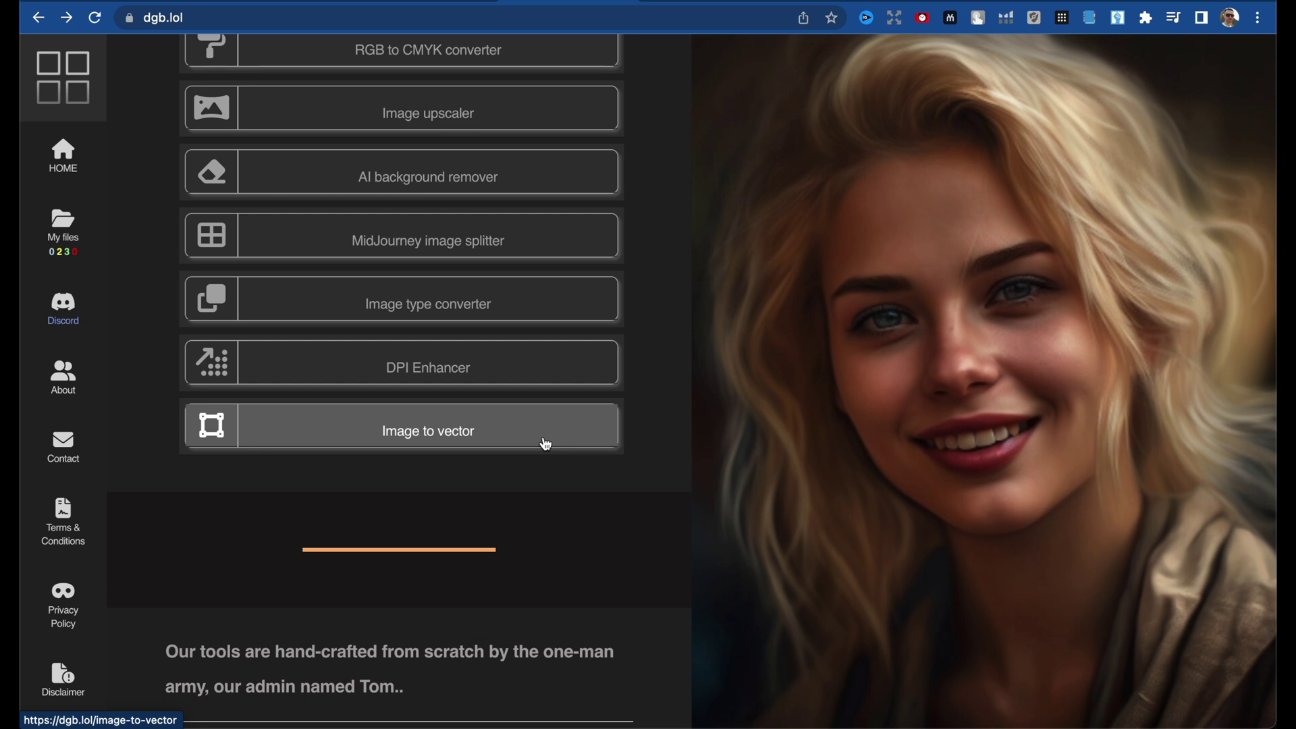
# Upload the dog jpg from Downloads to Image to vector and start the conversion
pyautogui.click(546, 444)
pyautogui.scroll(-2, 620, 503)
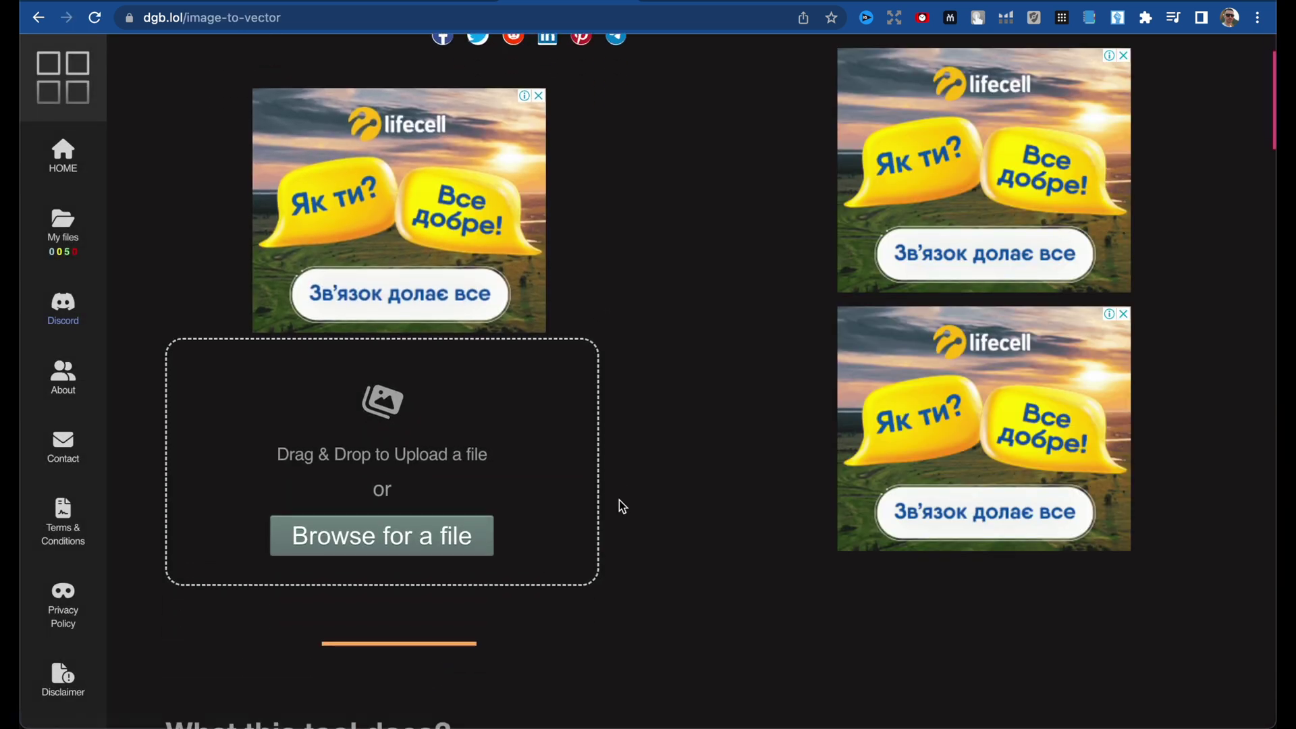
pyautogui.scroll(-2, 620, 502)
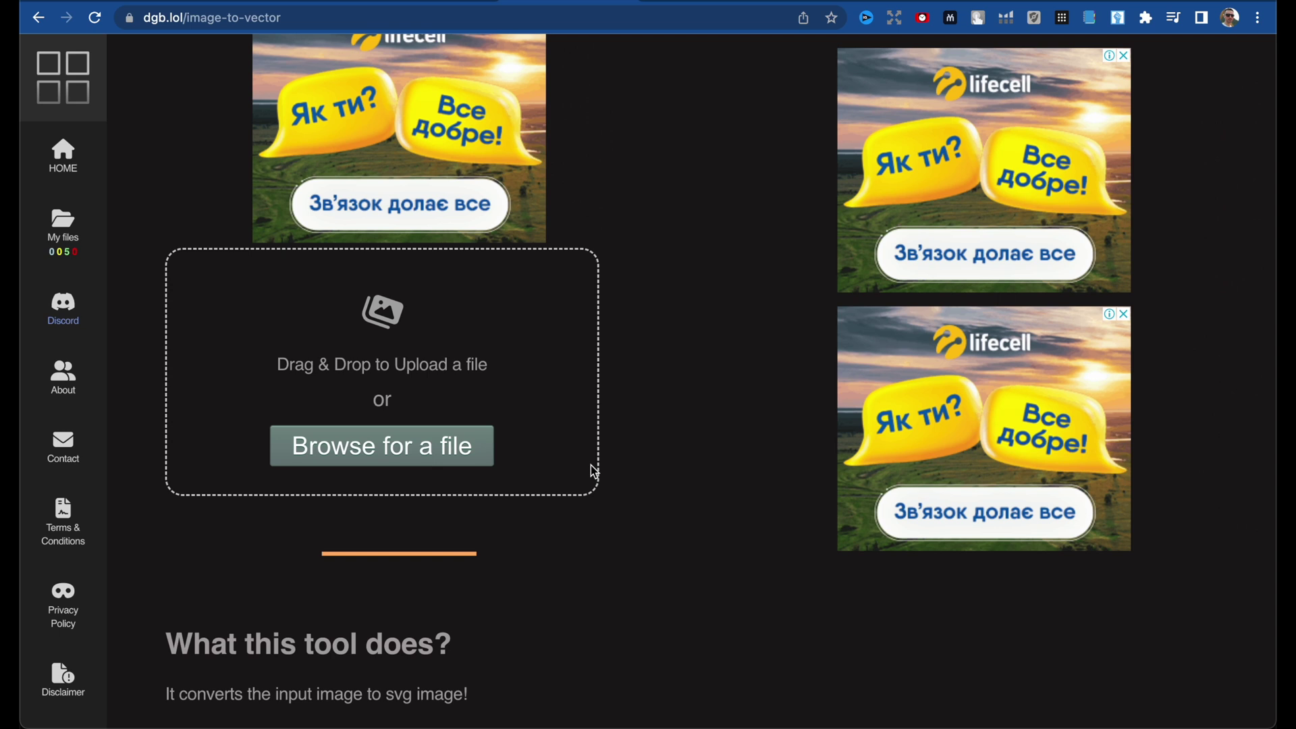
pyautogui.press('super+Tab')
pyautogui.click(1071, 222)
pyautogui.moveTo(1066, 225); pyautogui.dragTo(425, 332)
pyautogui.click(451, 294)
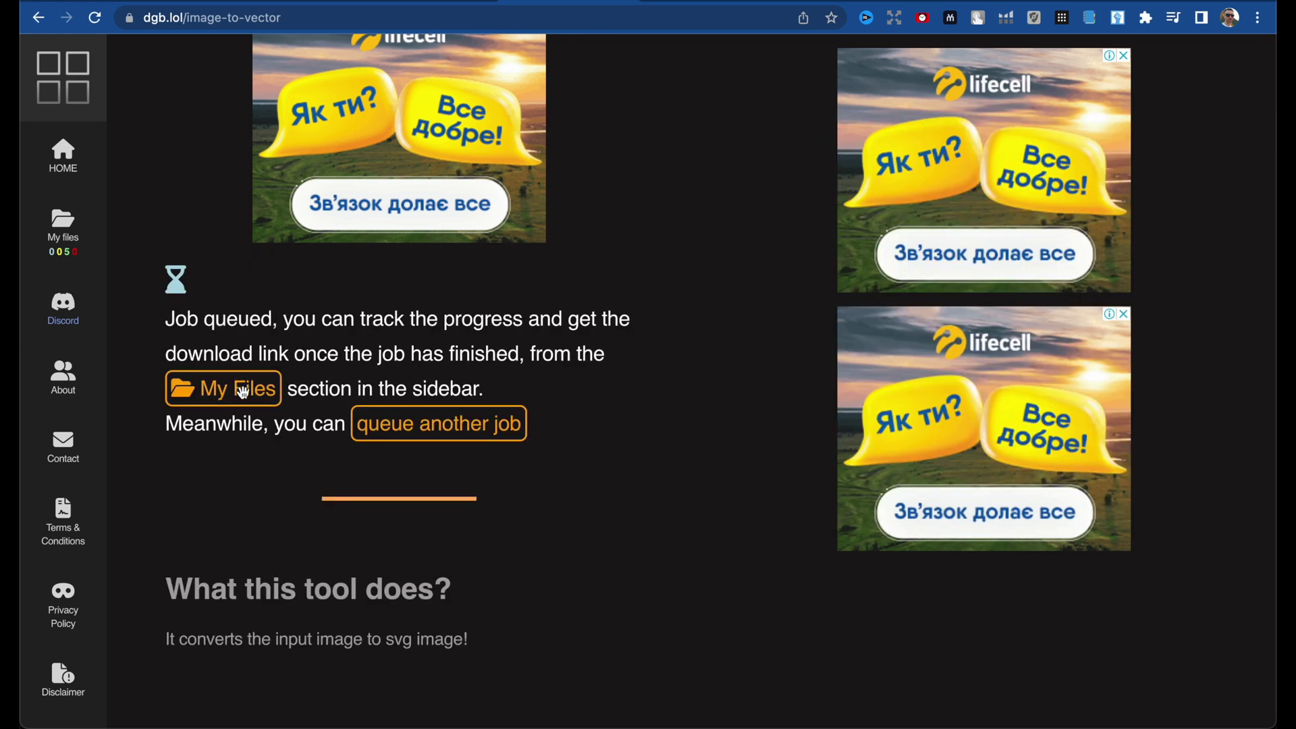
# Check the Vectorize task in My Files, then download and zoom into the first Midjourney split image
pyautogui.click(269, 398)
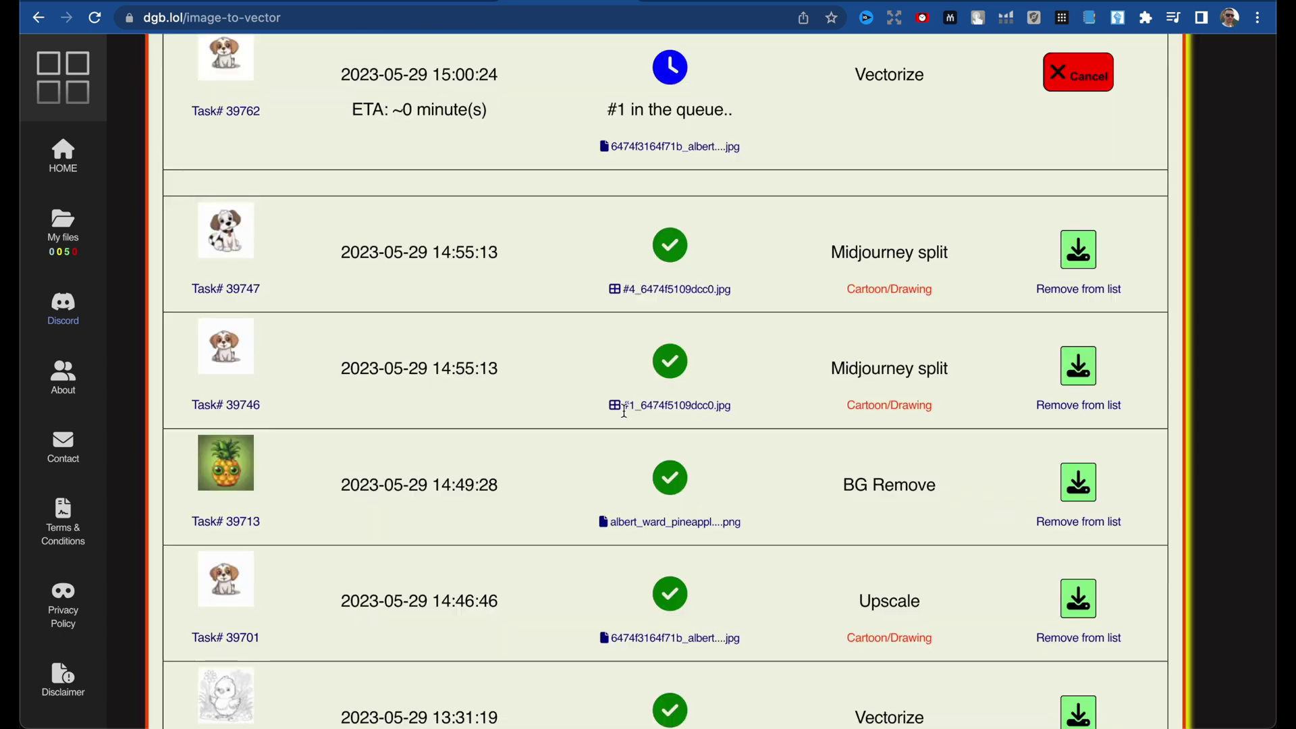
pyautogui.scroll(-1, 232, 217)
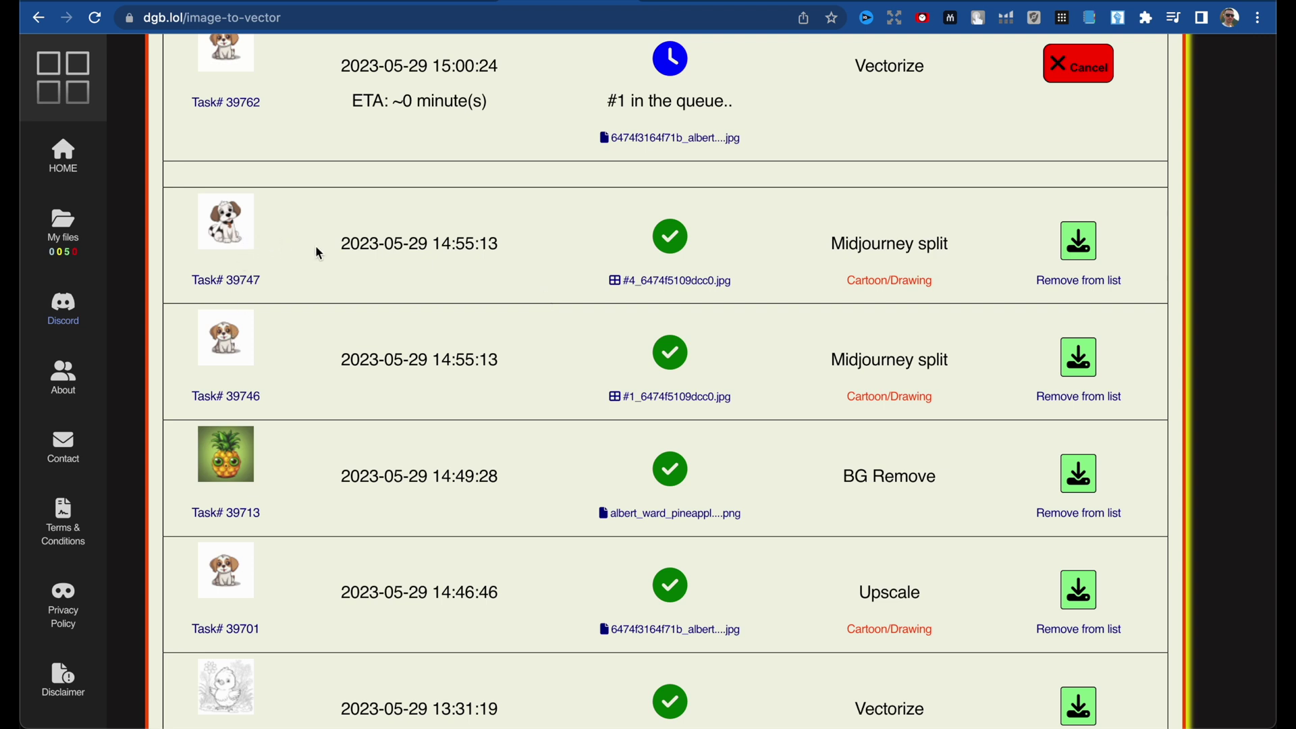
pyautogui.click(1078, 241)
pyautogui.click(151, 700)
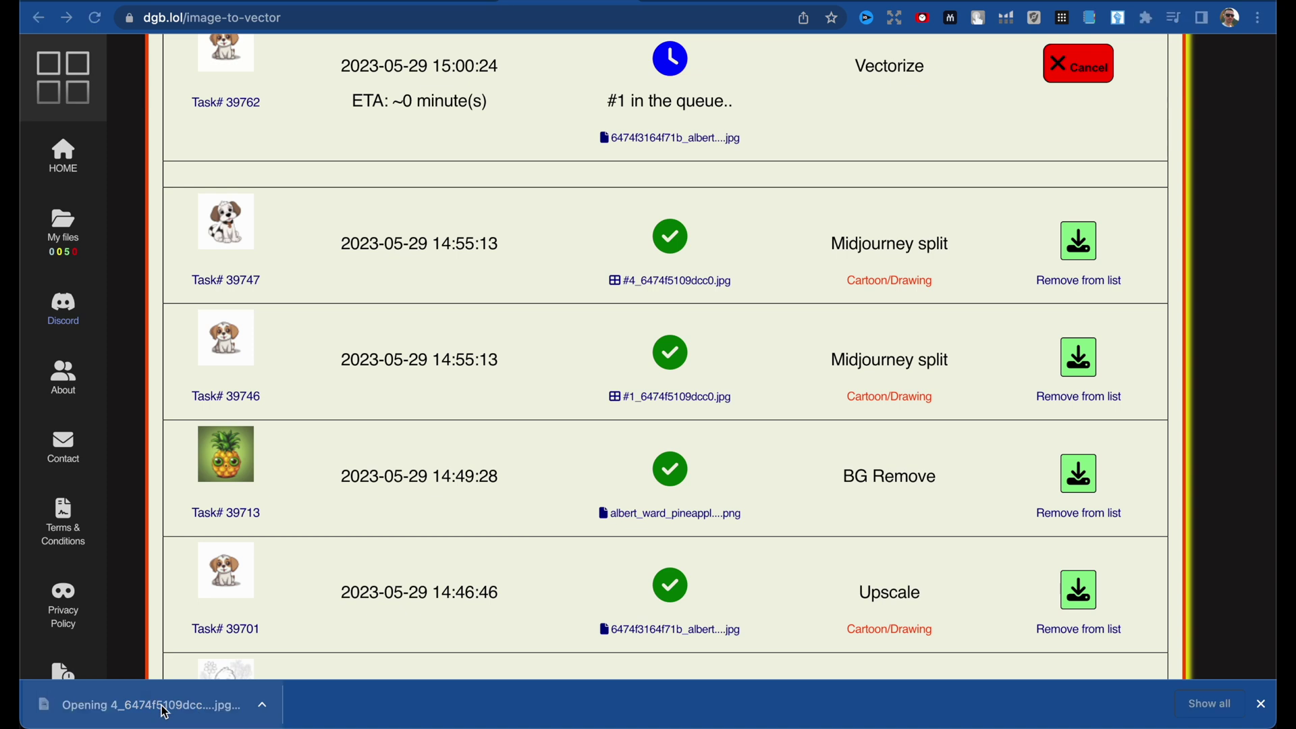
pyautogui.scroll(10, 403, 349)
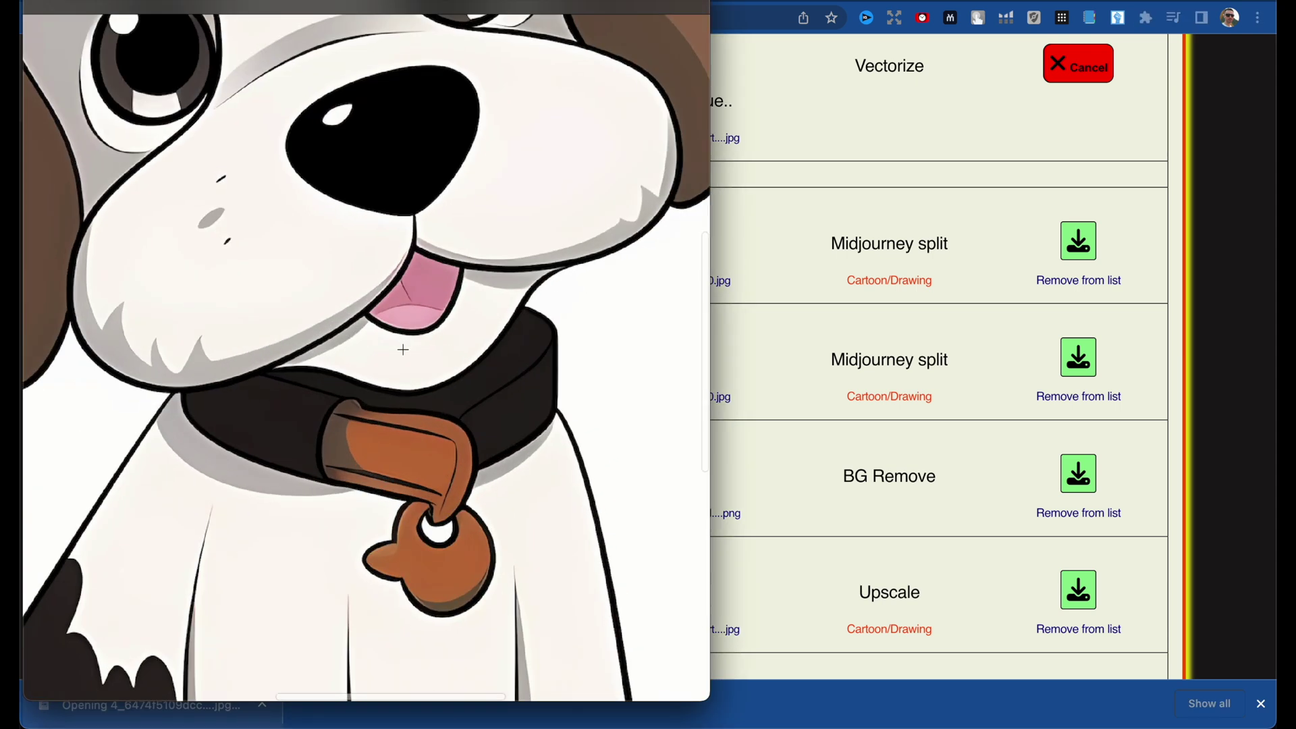
pyautogui.scroll(-10, 402, 349)
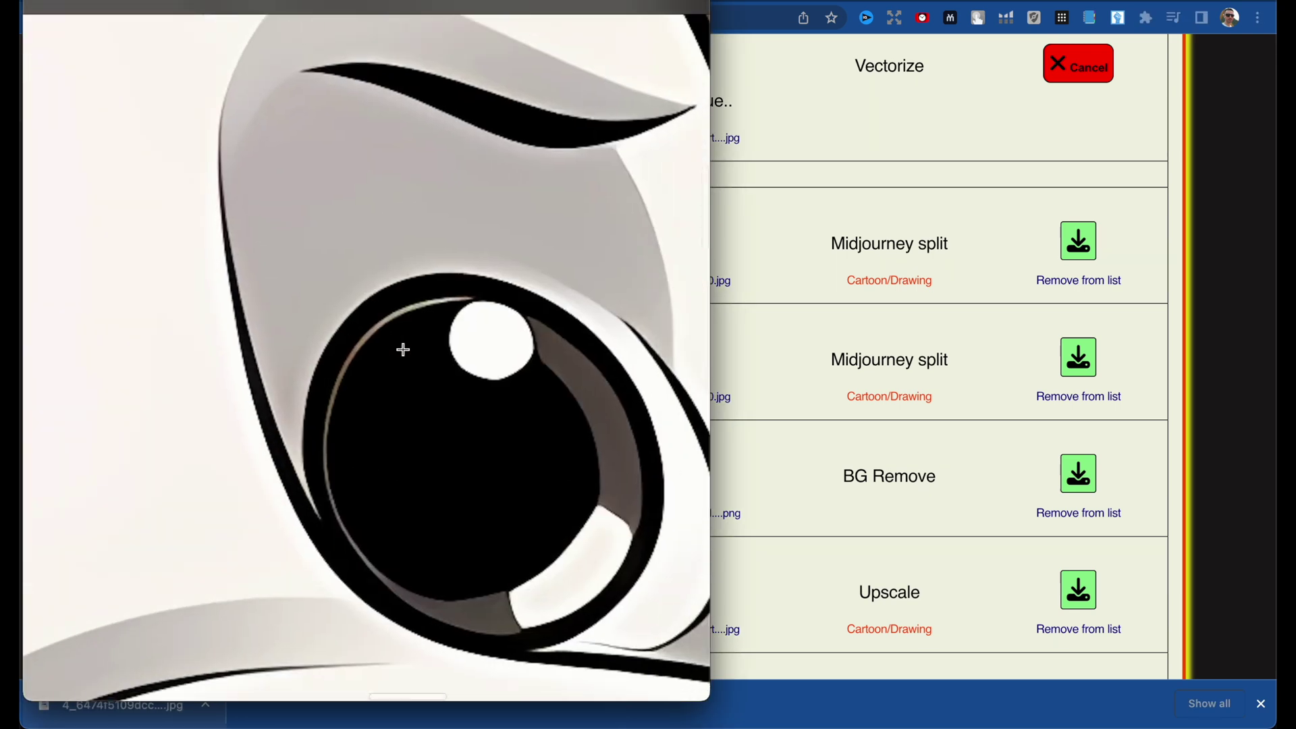
pyautogui.scroll(10, 403, 349)
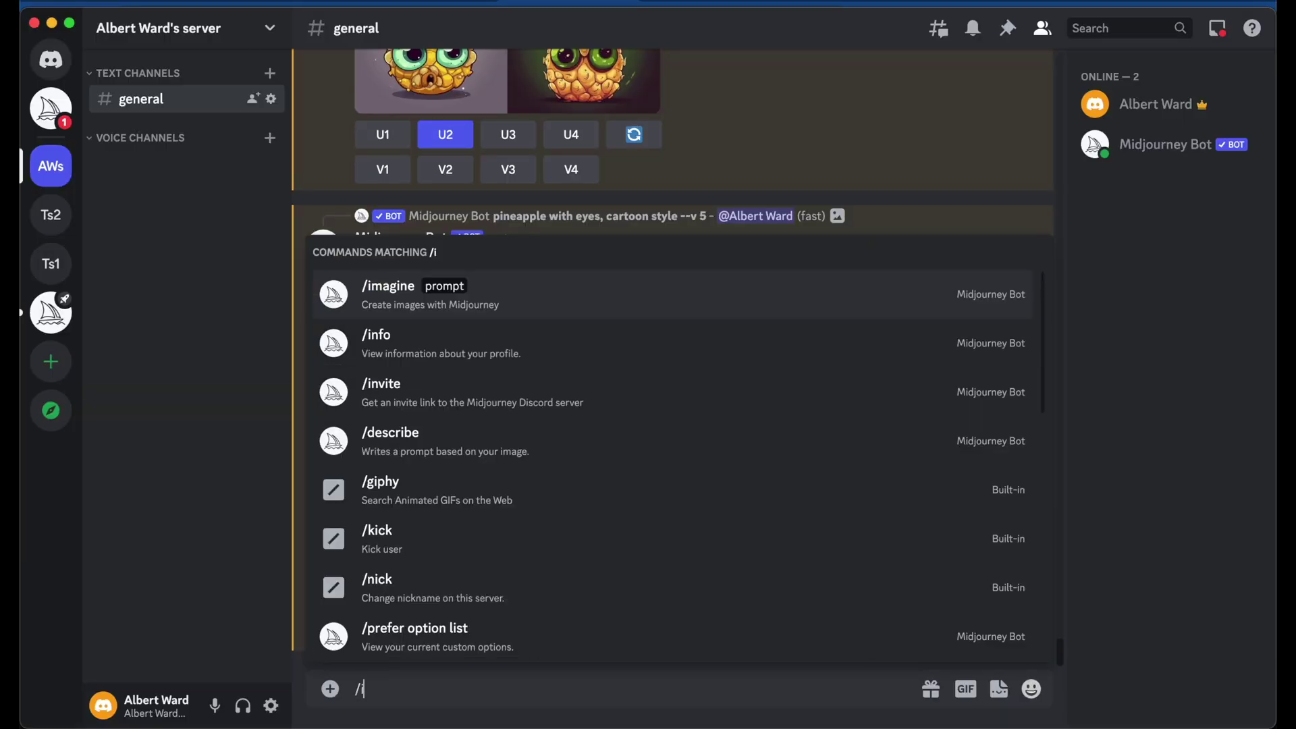
# Generate Midjourney images with /imagine 'cute girl on a Paris street with a coffee'
pyautogui.press('Tab')
pyautogui.write('cute gi')
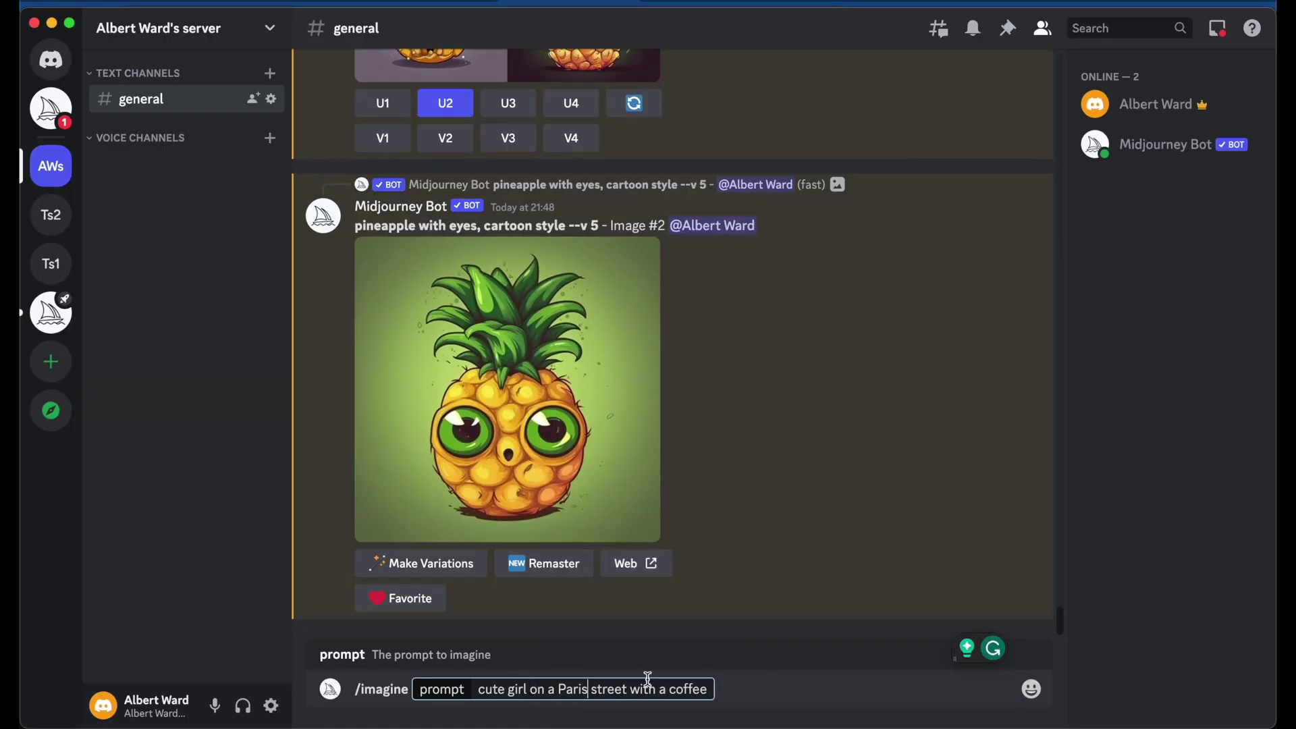
pyautogui.press('Return')
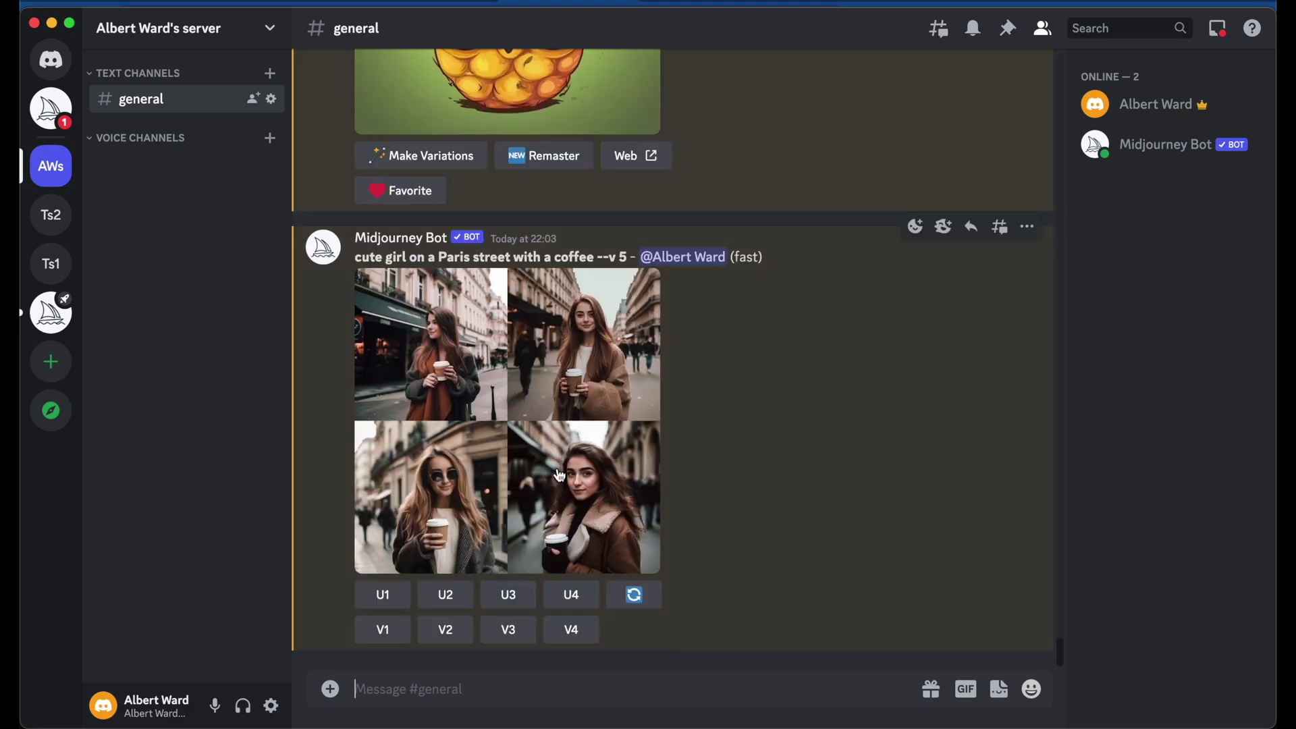
pyautogui.click(560, 476)
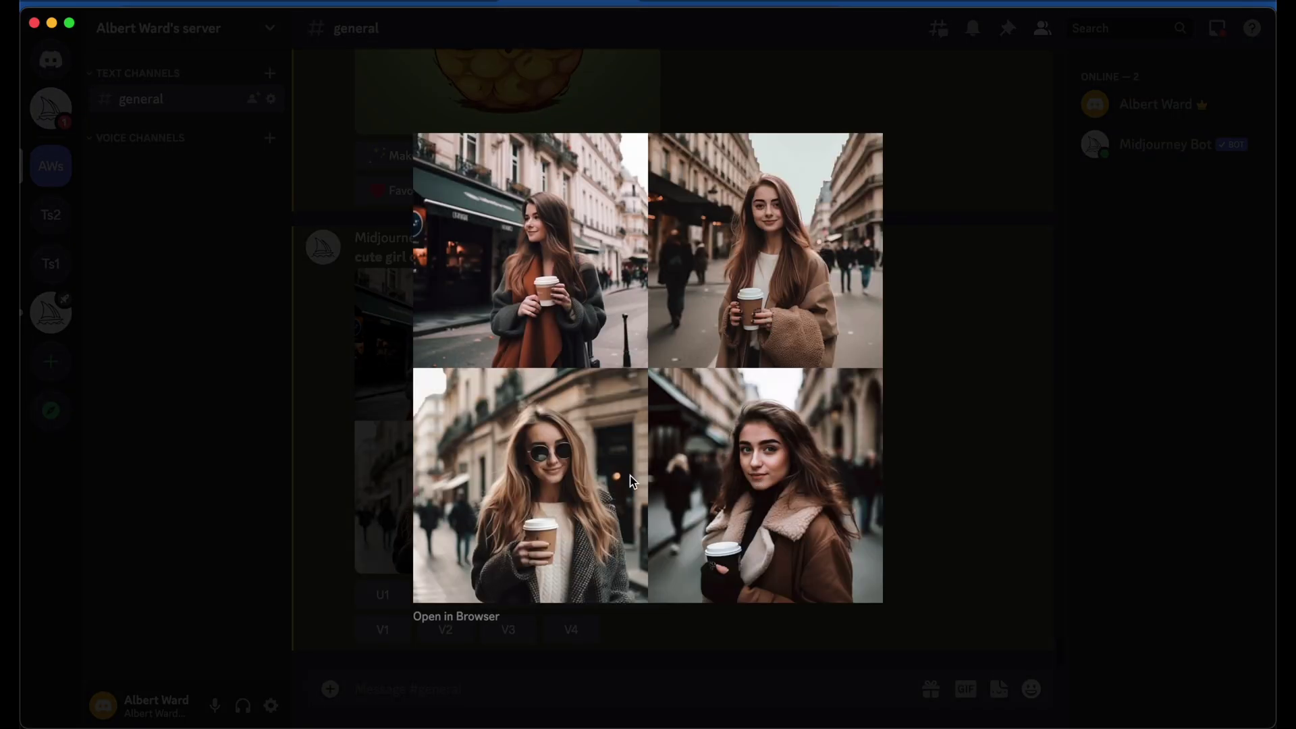
pyautogui.click(976, 529)
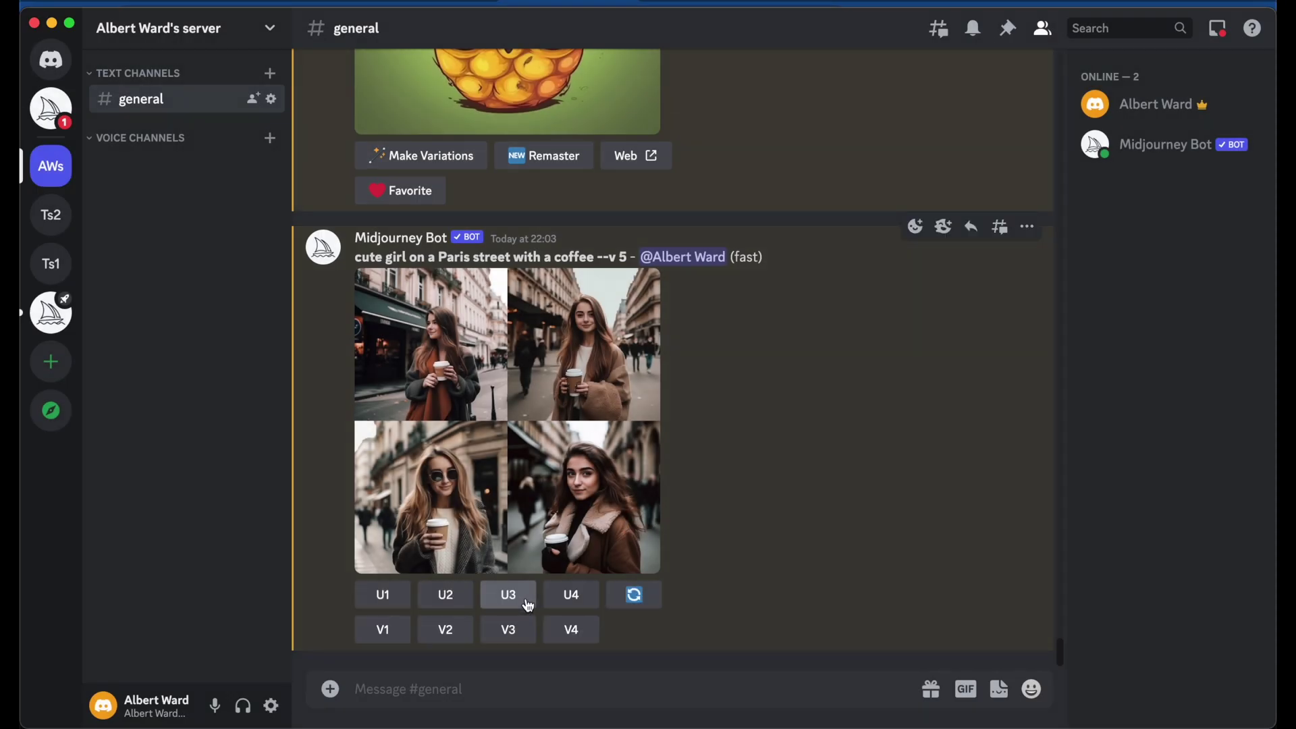
# Upscale the third image (U3) and save it full size to Downloads
pyautogui.click(529, 603)
pyautogui.click(535, 404)
pyautogui.click(462, 615)
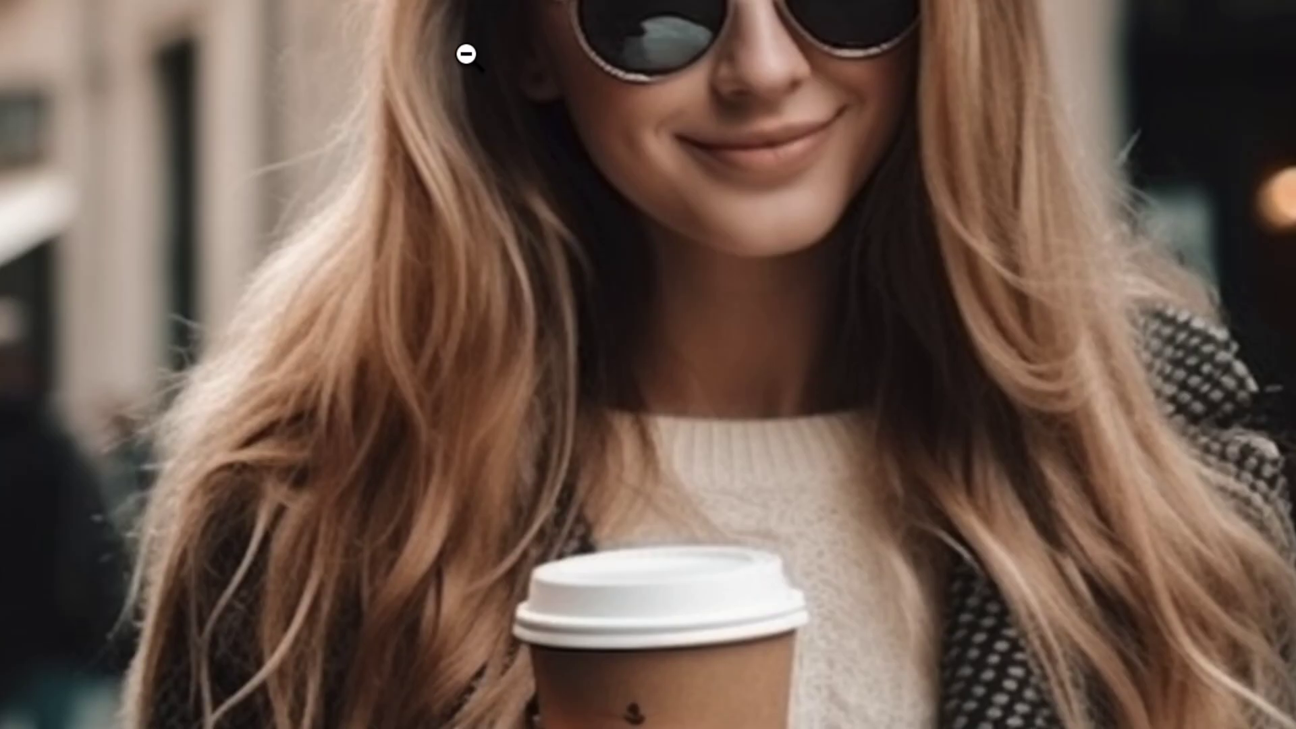
pyautogui.rightClick(477, 85)
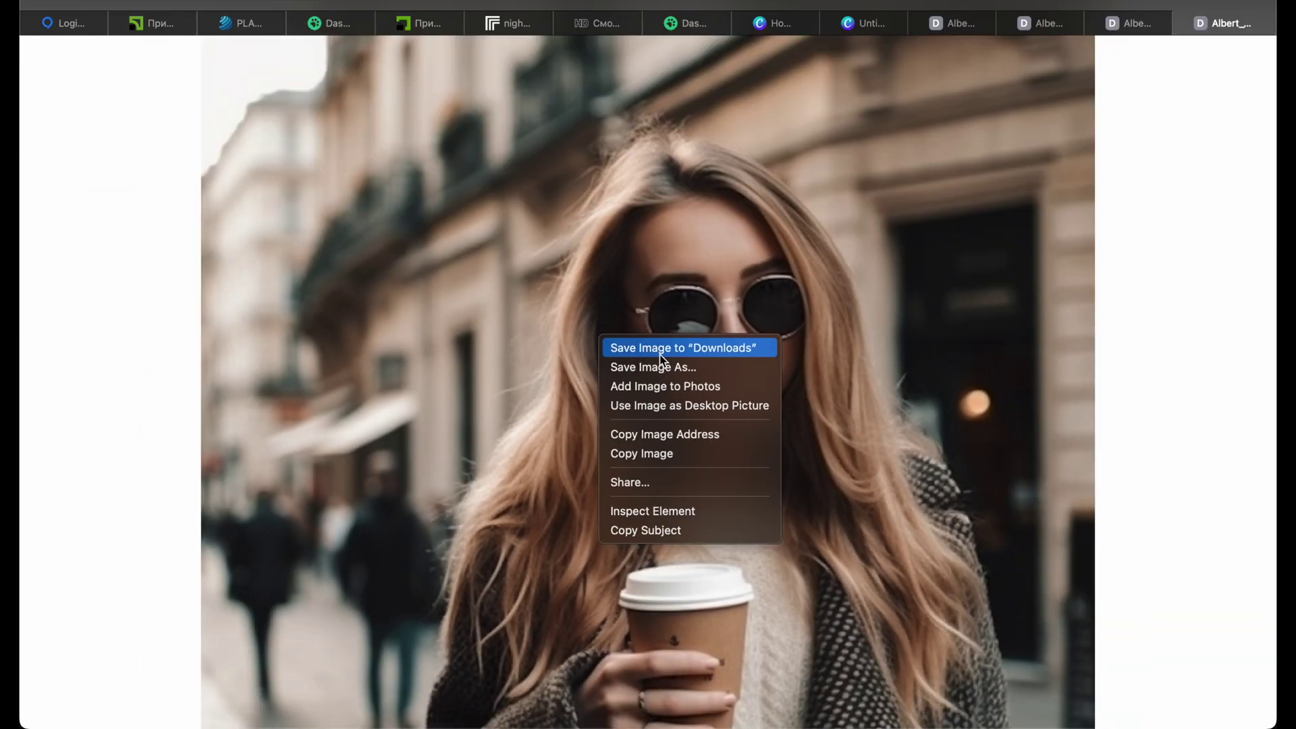
pyautogui.click(722, 348)
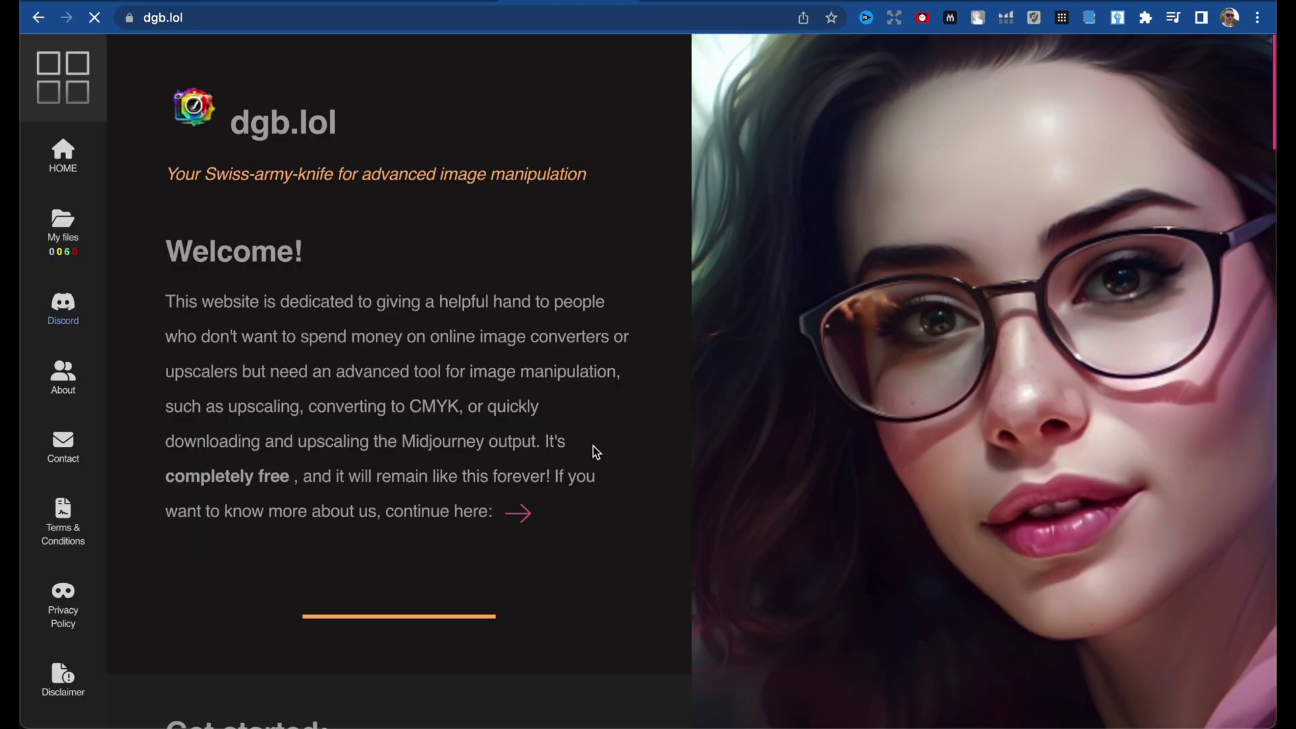
pyautogui.scroll(-10, 596, 452)
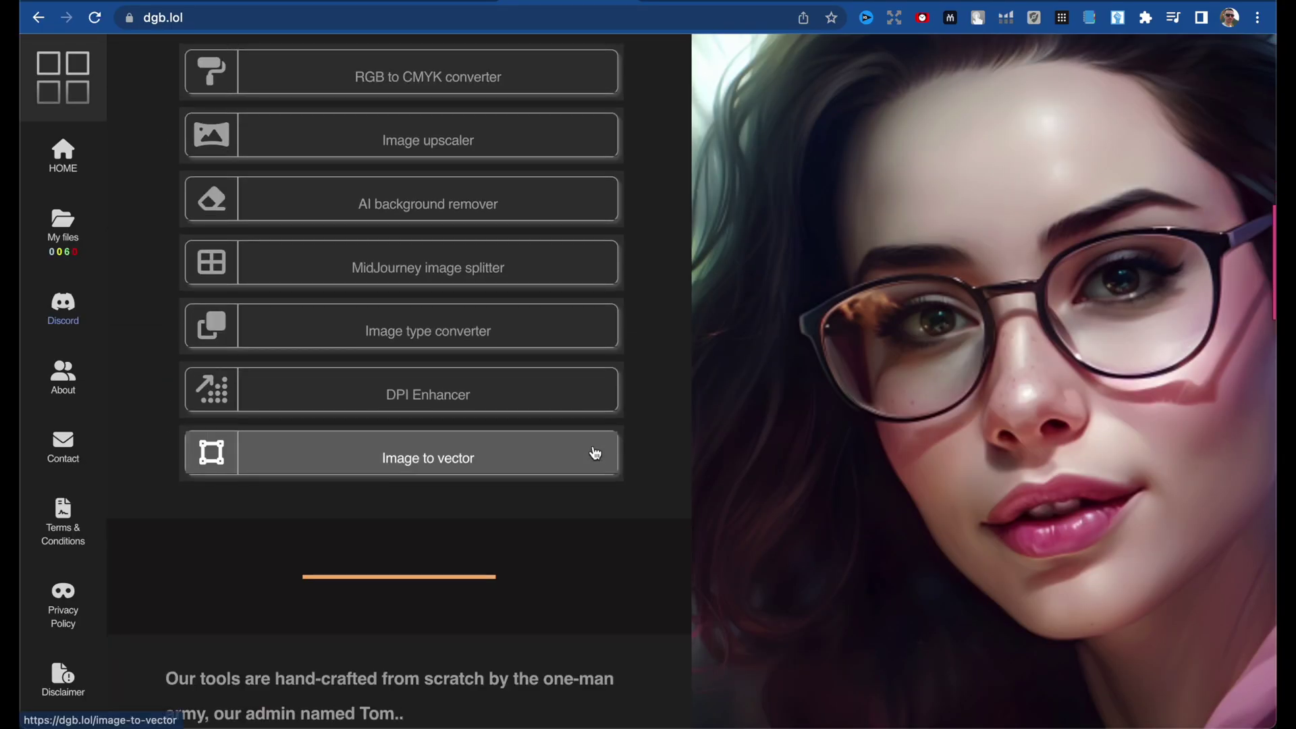
# Upload the street photo to the AI image upscaler and queue a Detailed upscale
pyautogui.scroll(3, 498, 188)
pyautogui.click(522, 323)
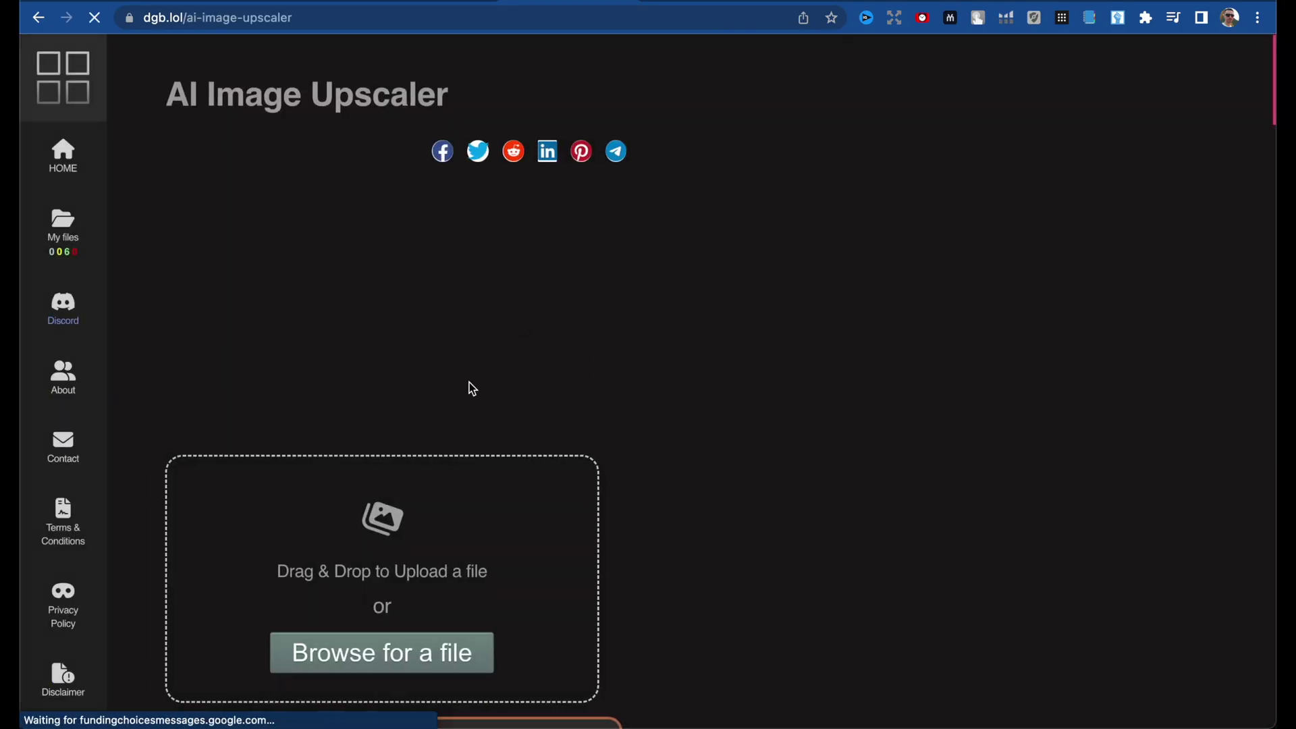
pyautogui.scroll(-2, 469, 382)
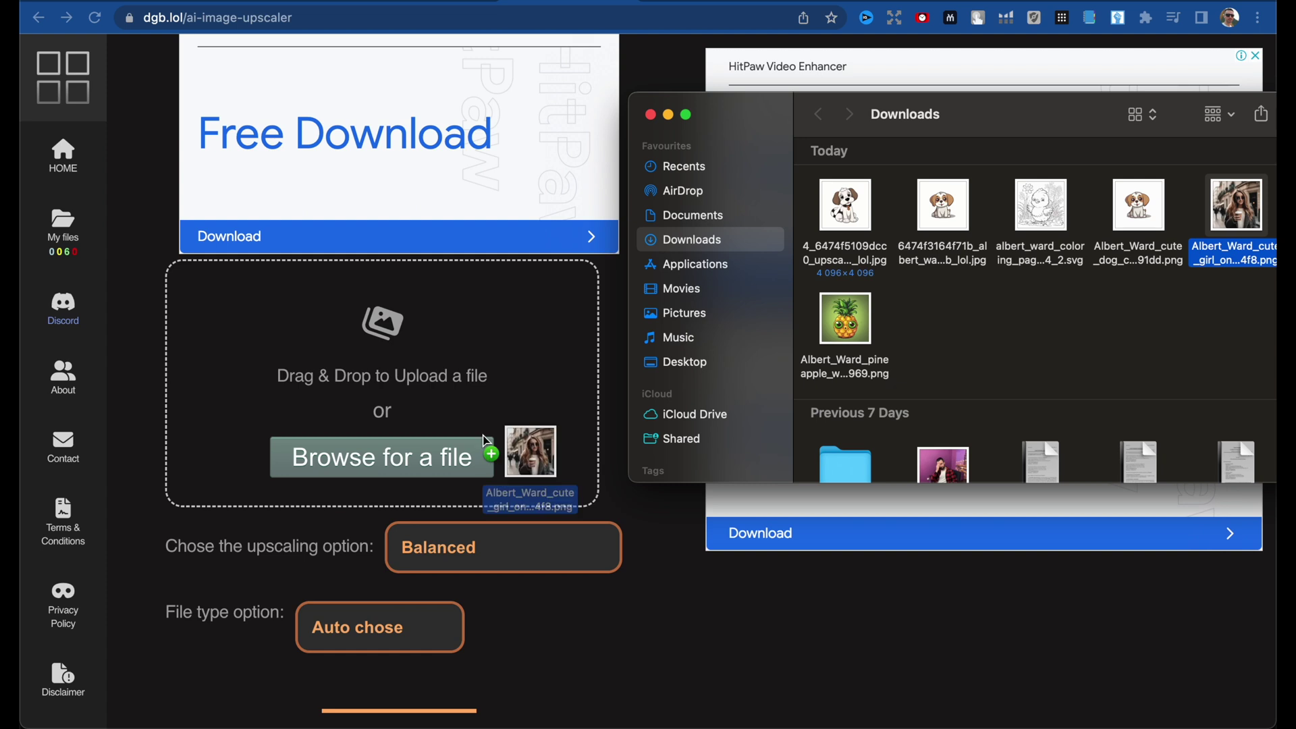
pyautogui.moveTo(486, 440); pyautogui.dragTo(486, 442)
pyautogui.click(556, 295)
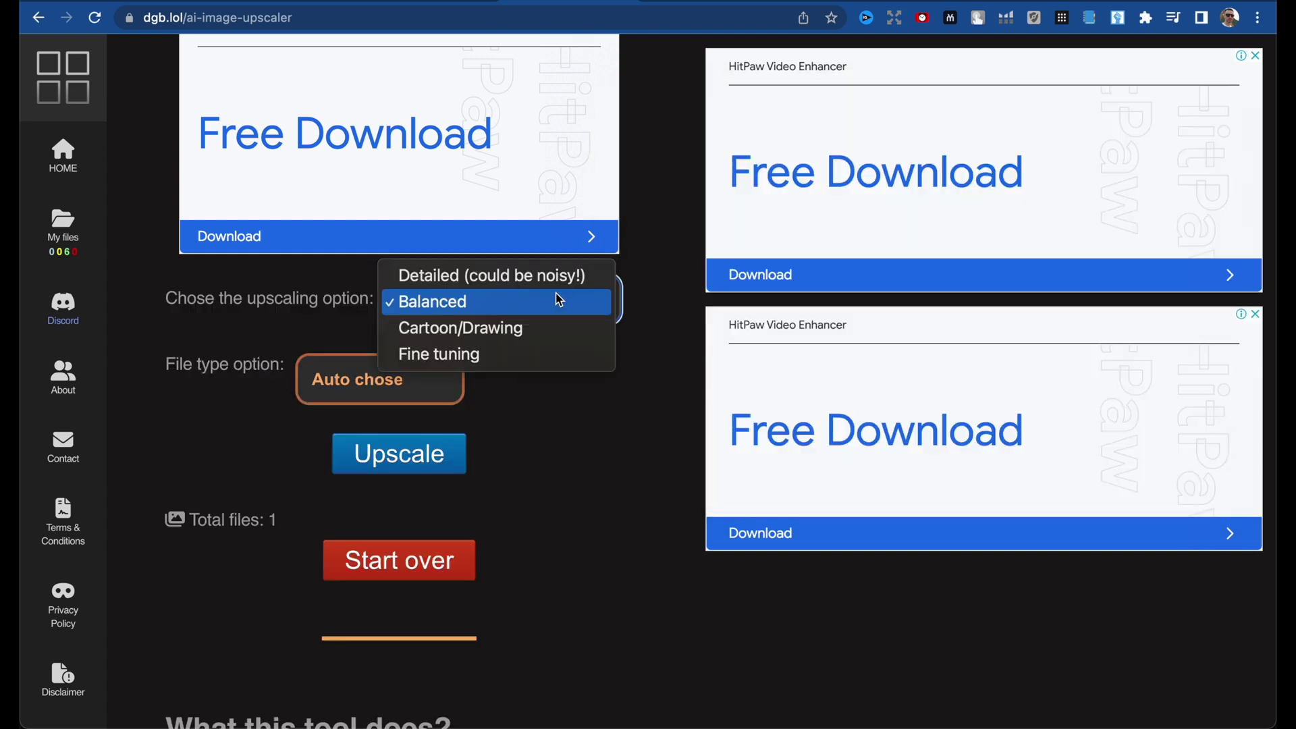
pyautogui.click(525, 276)
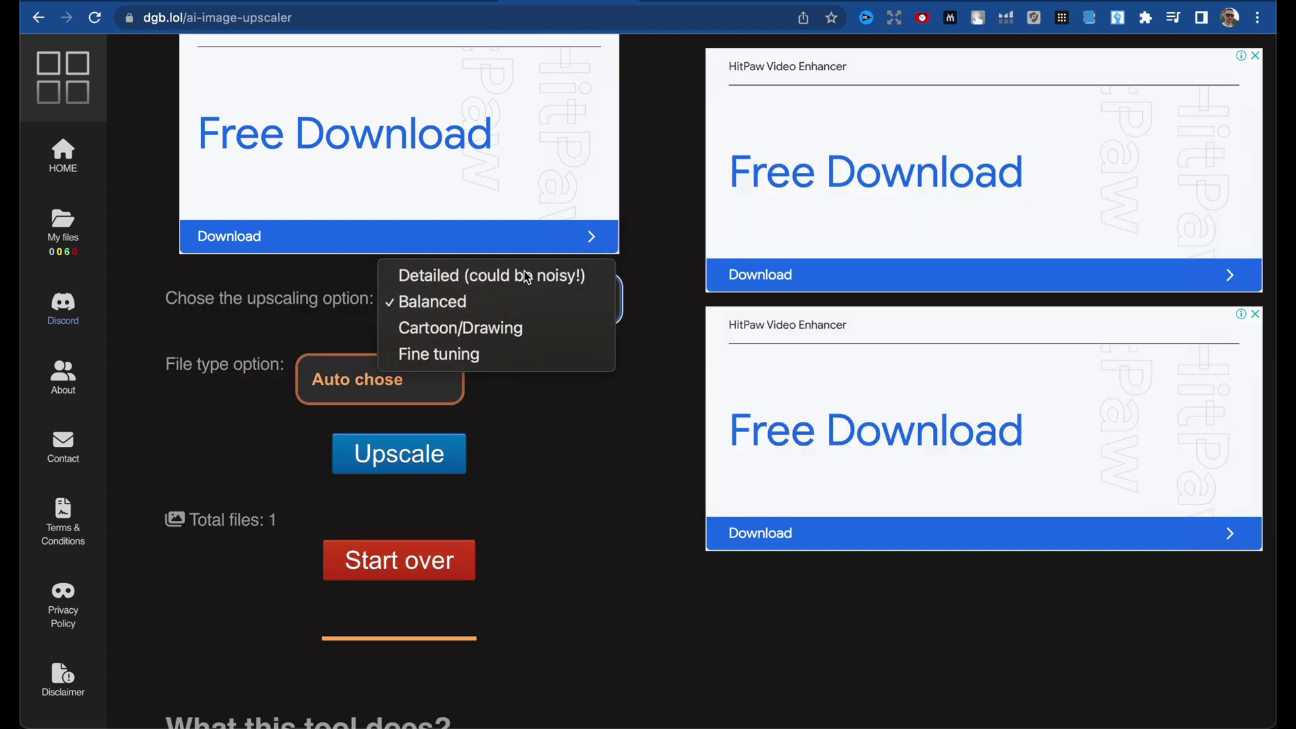
pyautogui.click(461, 437)
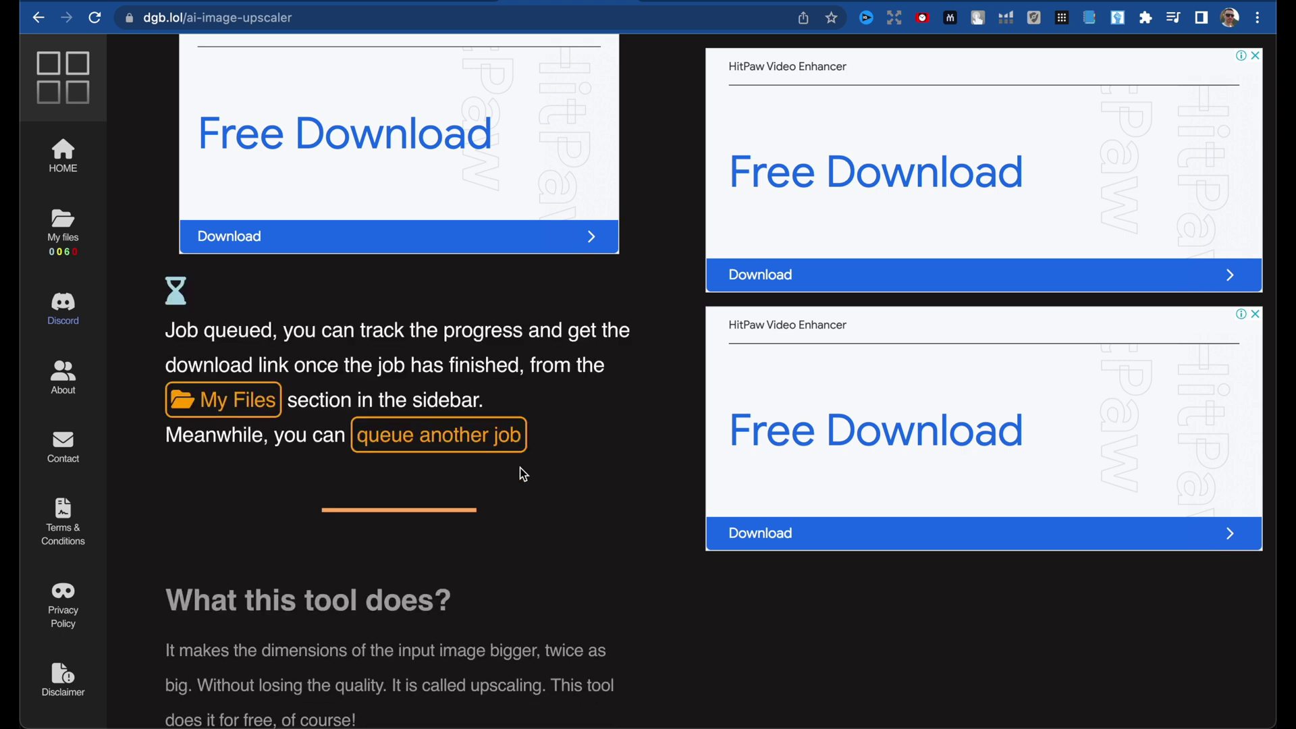
# Queue a second Cartoon/Drawing upscale of the same photo and view My files
pyautogui.click(430, 440)
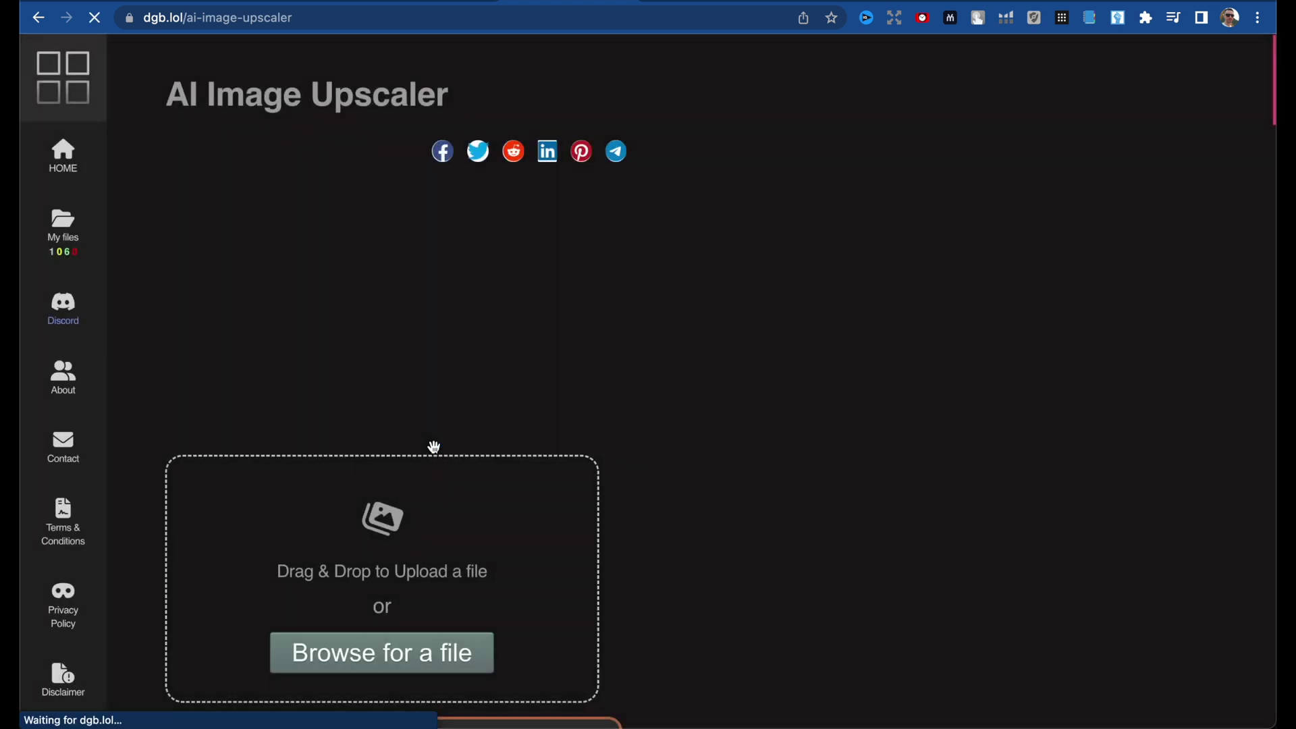
pyautogui.scroll(-4, 593, 524)
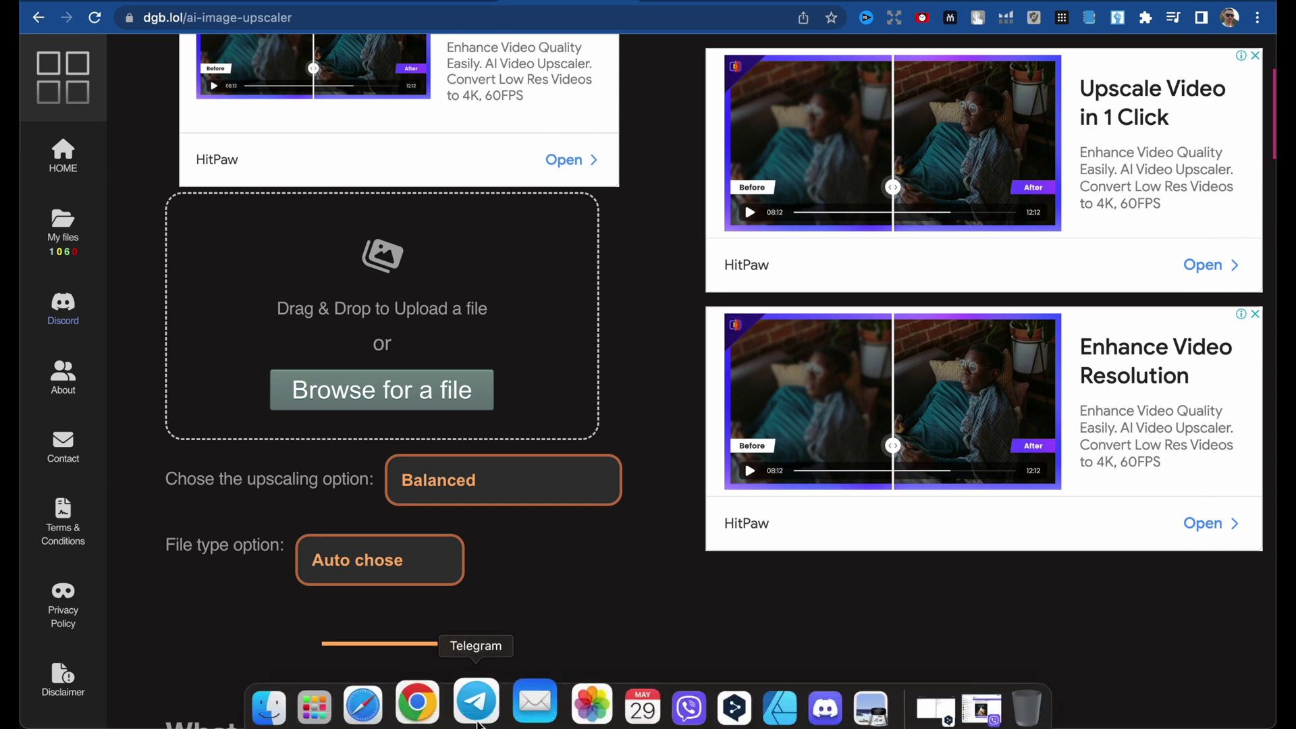
pyautogui.click(269, 707)
pyautogui.moveTo(1242, 202); pyautogui.dragTo(477, 267)
pyautogui.click(521, 247)
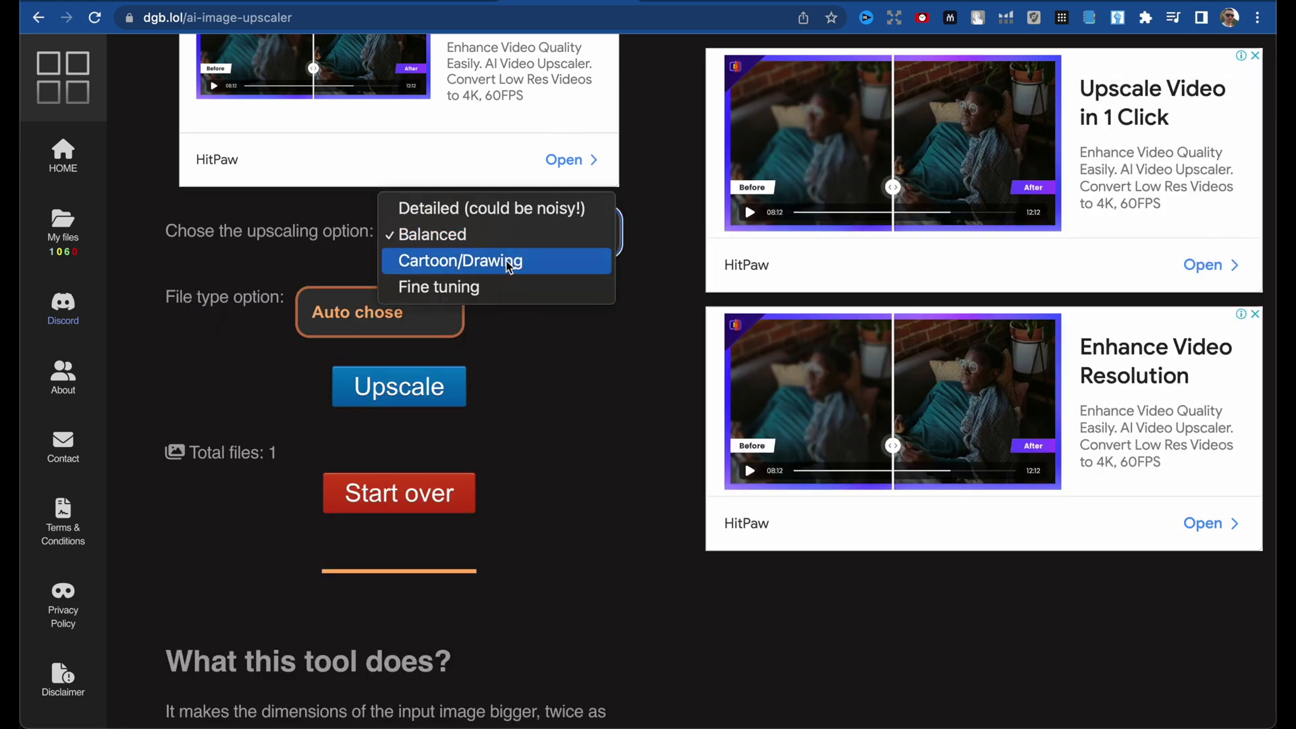
pyautogui.click(511, 264)
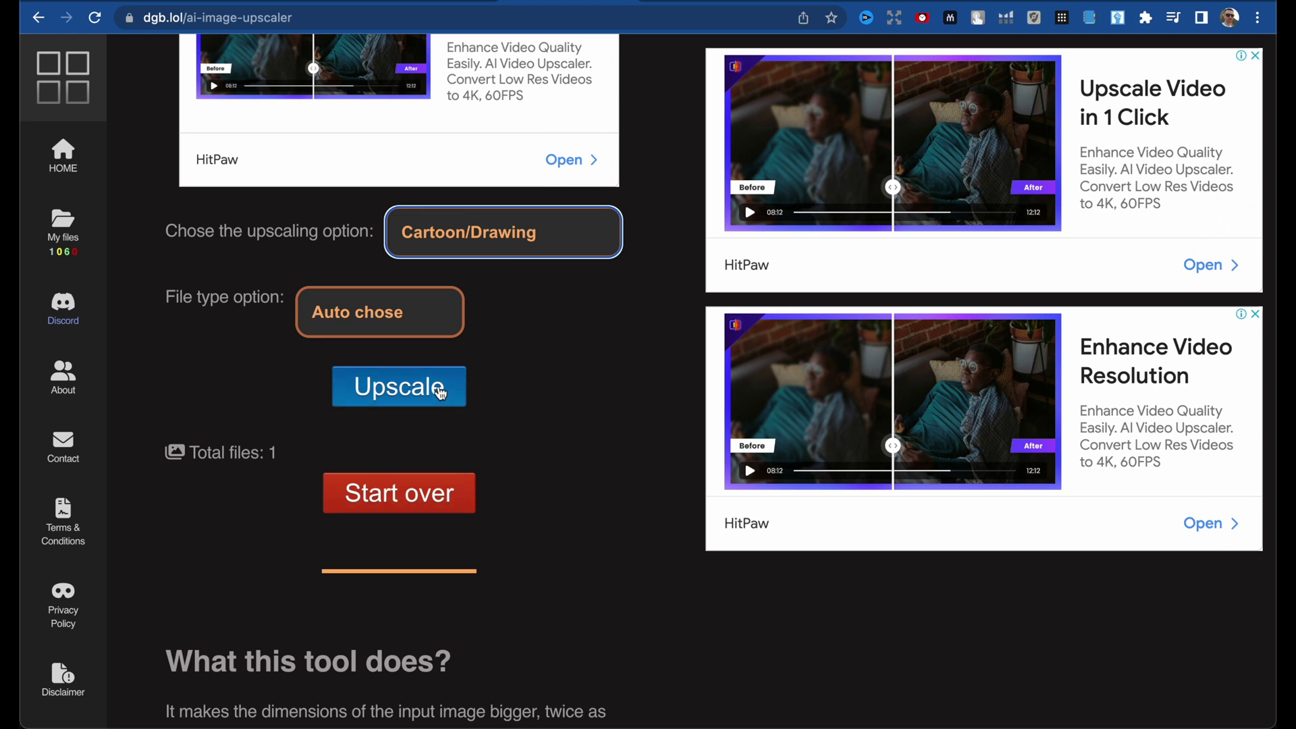
pyautogui.click(436, 388)
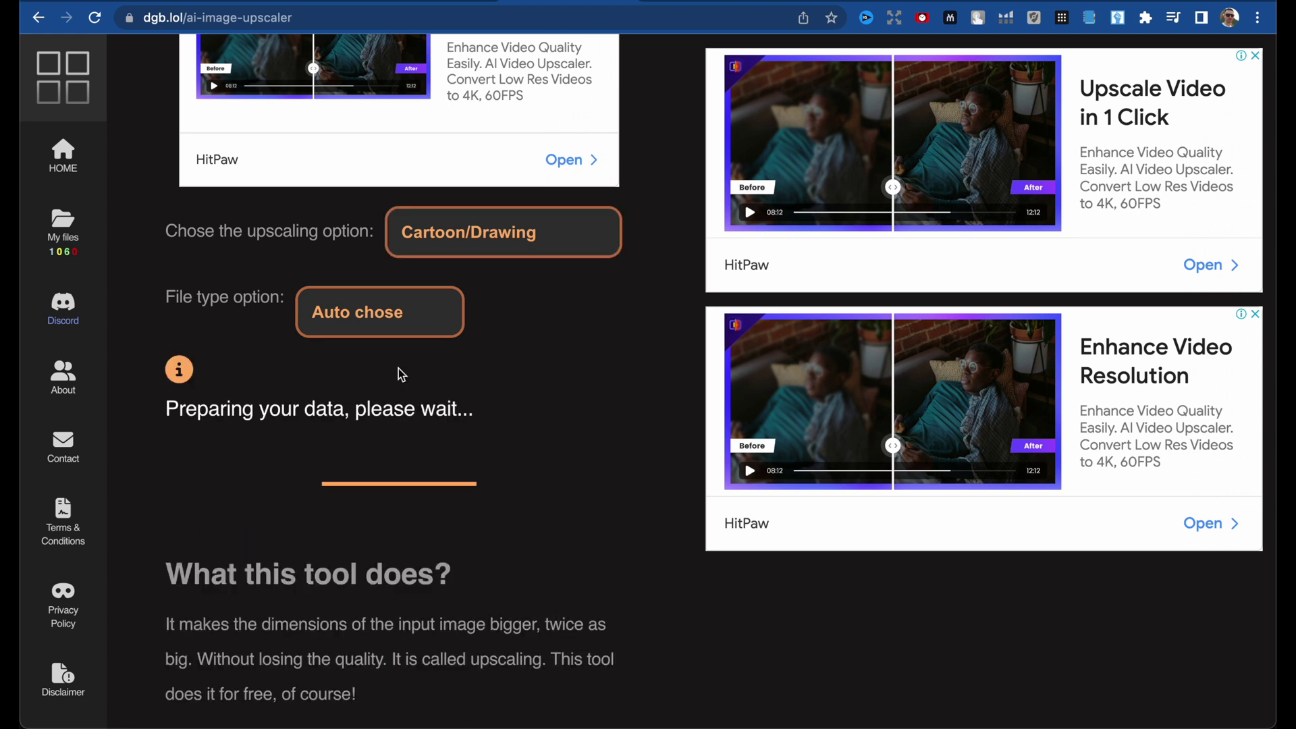
pyautogui.click(63, 226)
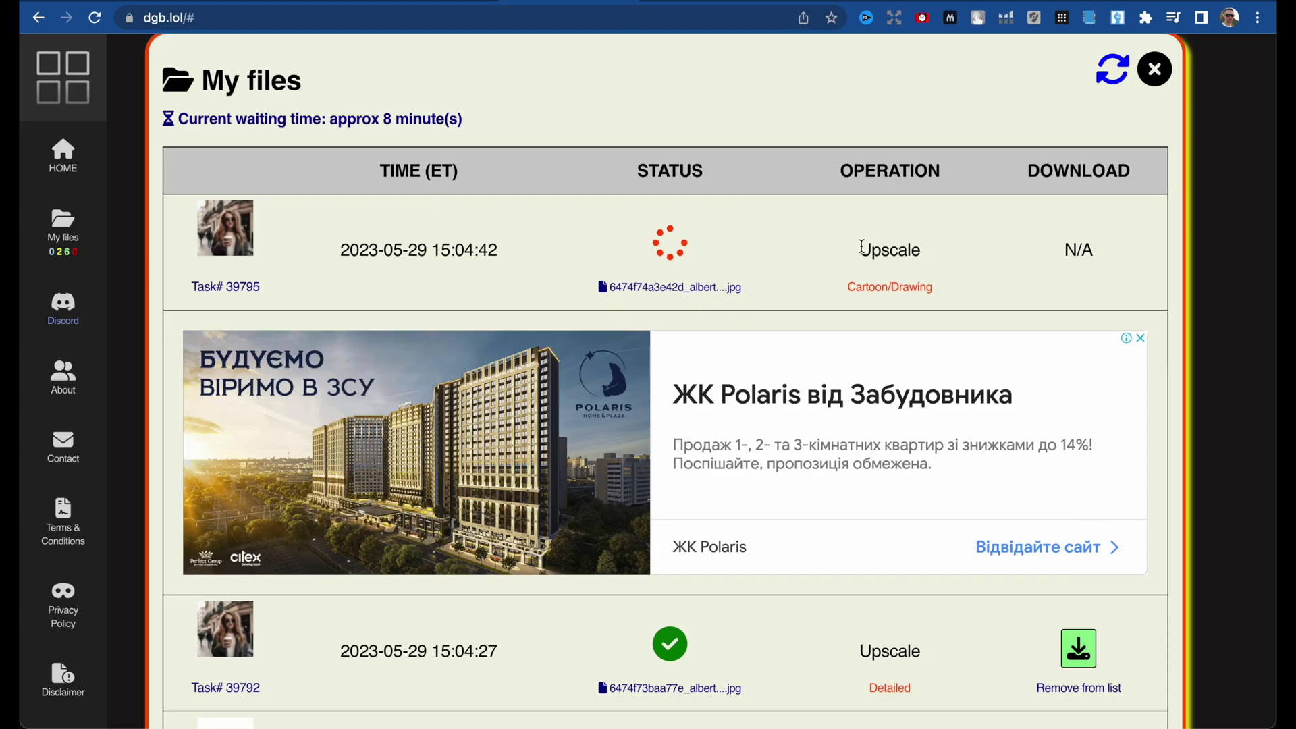
# Download the Detailed upscale and open it in Preview with the original photo
pyautogui.scroll(-3, 861, 245)
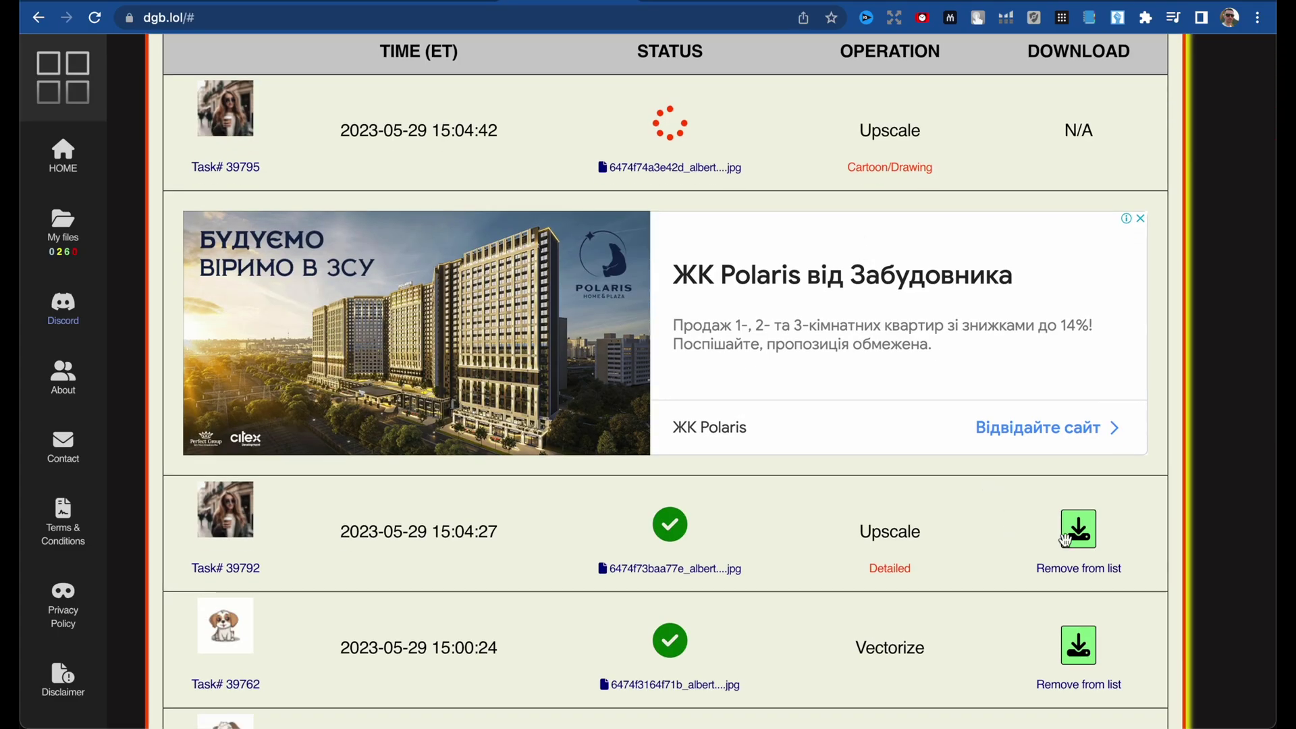
pyautogui.click(1078, 530)
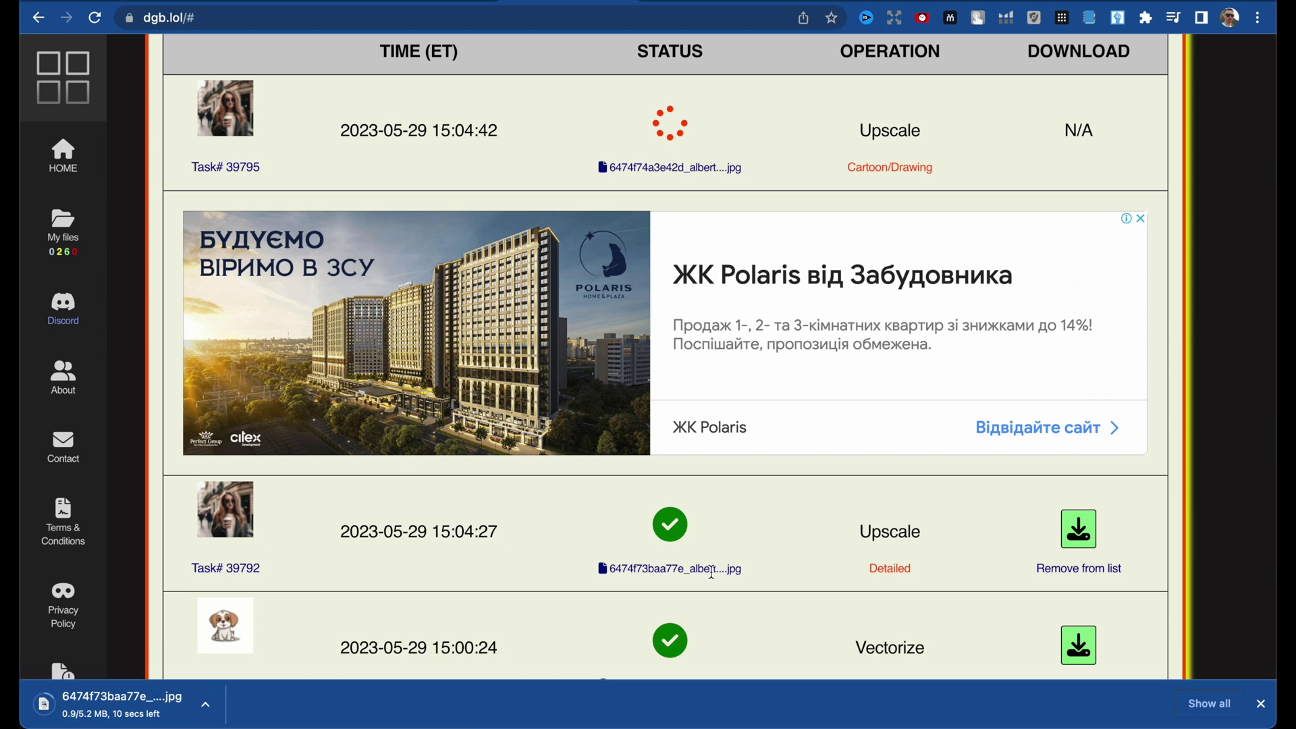
pyautogui.click(147, 723)
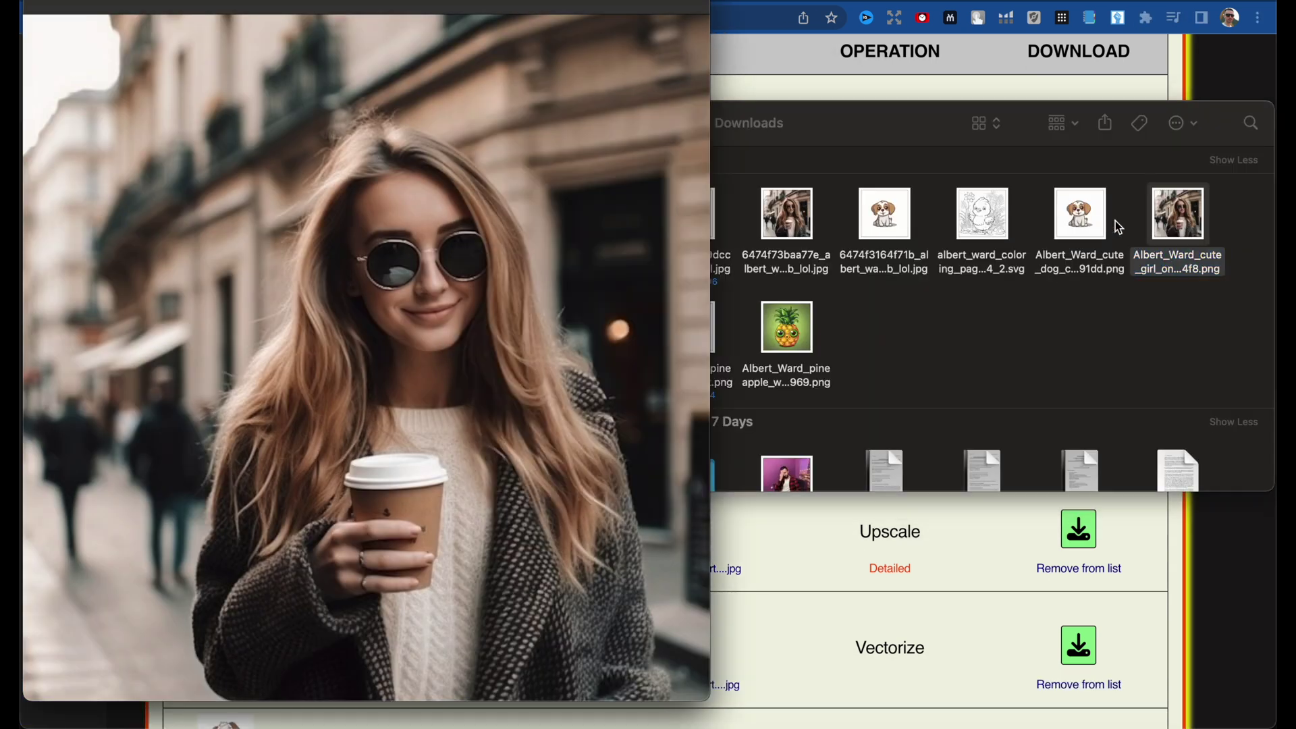
pyautogui.click(772, 125)
pyautogui.moveTo(771, 125); pyautogui.dragTo(1131, 162)
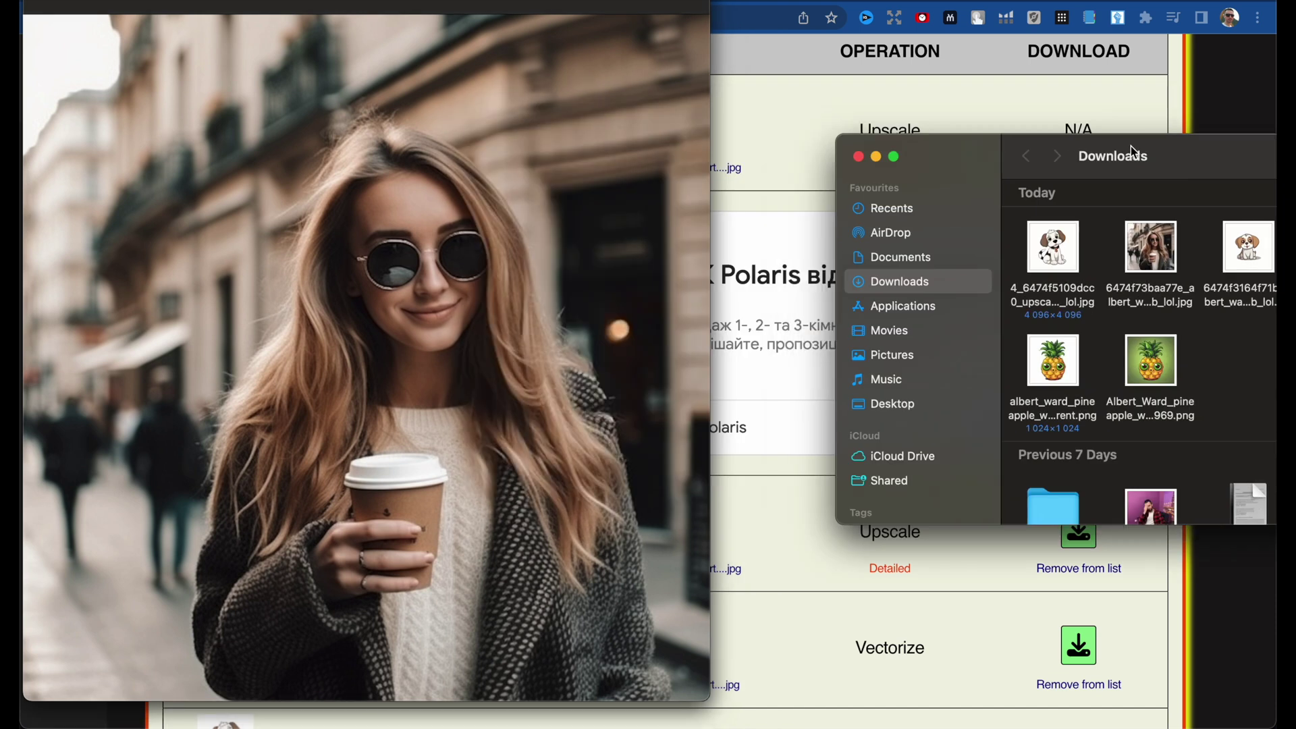
pyautogui.press('super+o')
# Zoom into the nose bridge and compare the Detailed upscale against the original
pyautogui.scroll(10, 1079, 238)
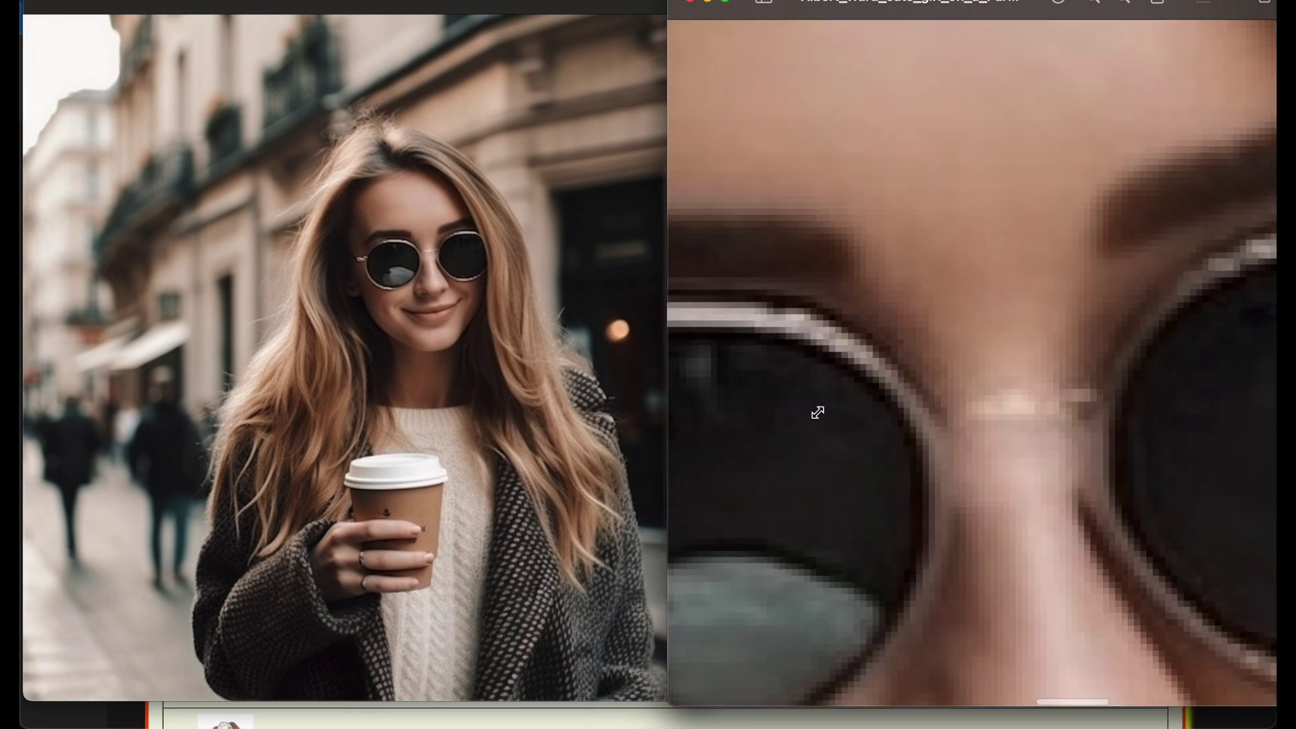
pyautogui.moveTo(817, 412); pyautogui.dragTo(1066, 346)
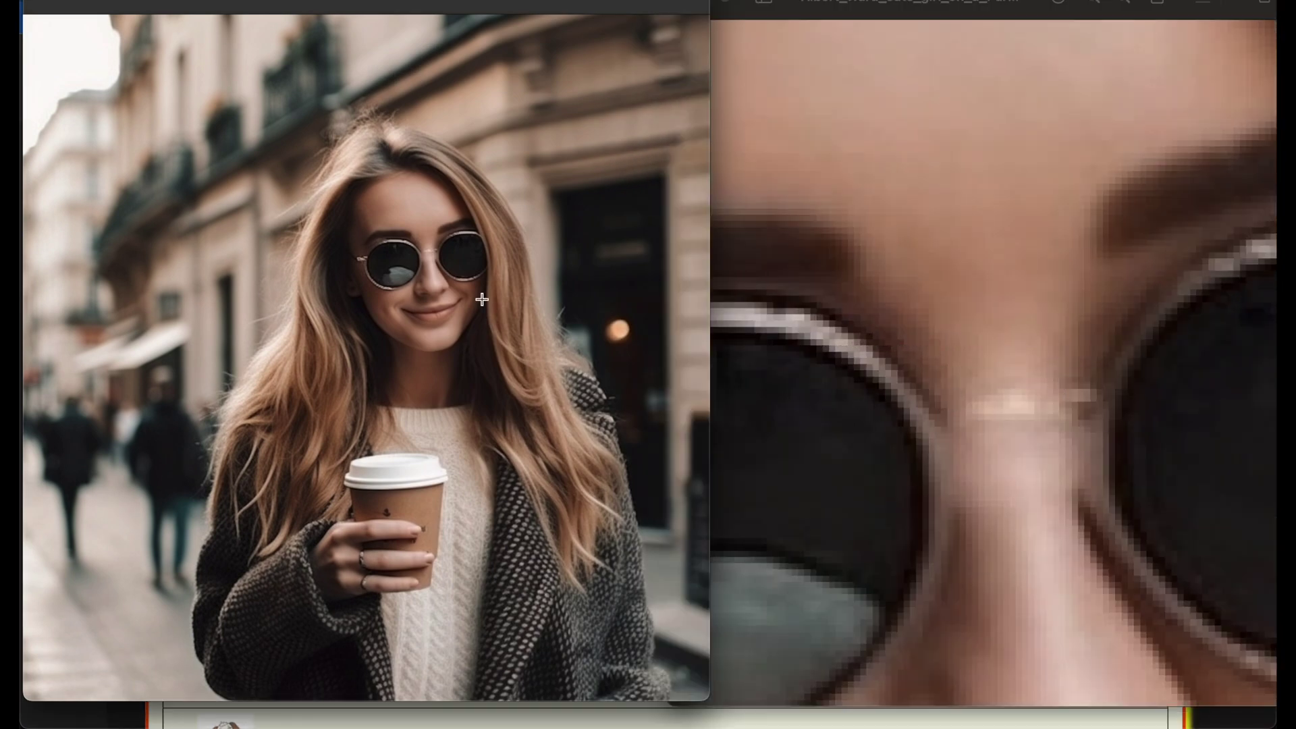
pyautogui.scroll(10, 472, 301)
pyautogui.scroll(-5, 471, 305)
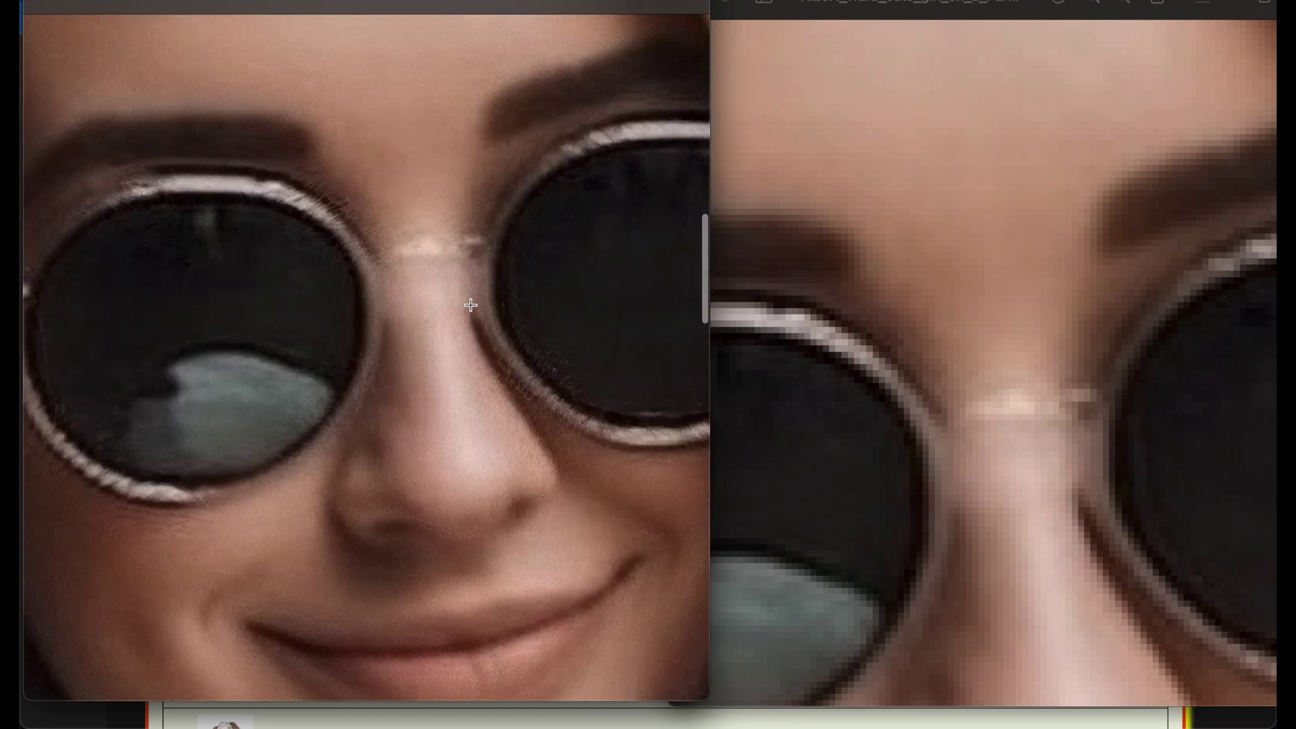
pyautogui.scroll(10, 471, 305)
pyautogui.scroll(2, 471, 305)
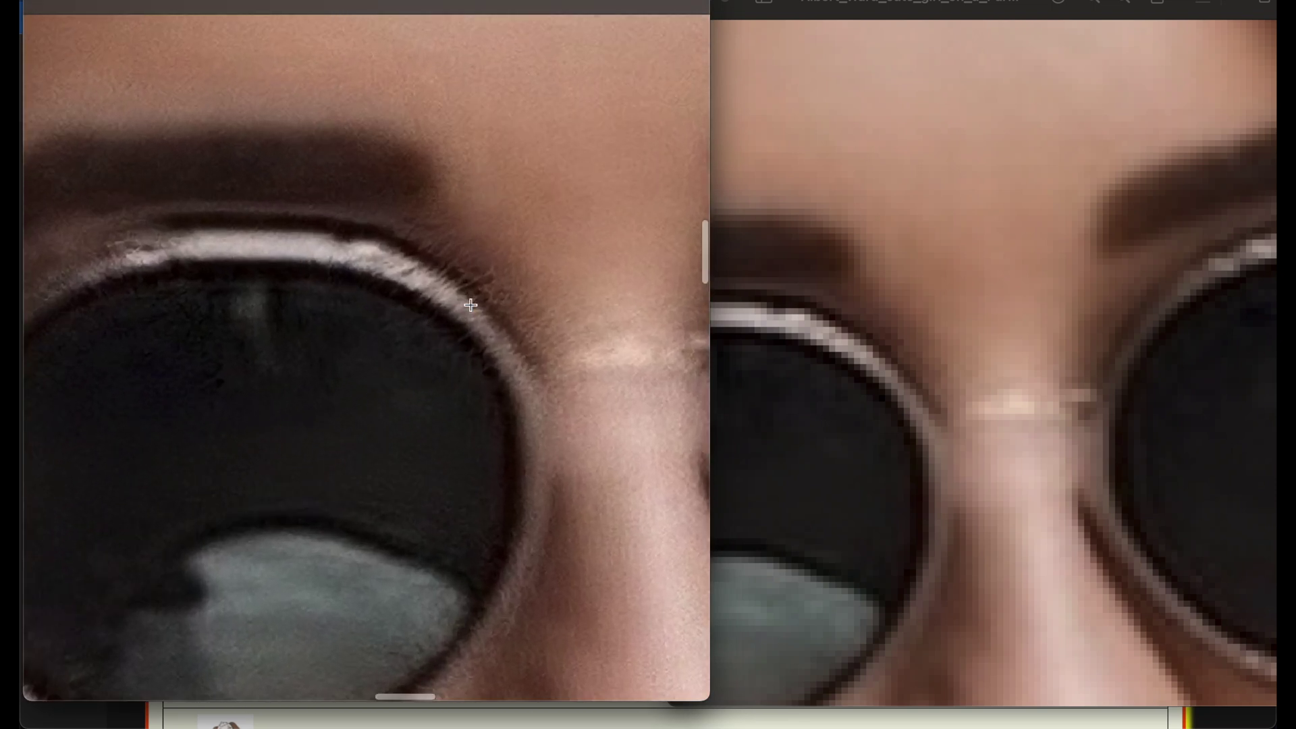
pyautogui.click(929, 356)
pyautogui.scroll(5, 885, 304)
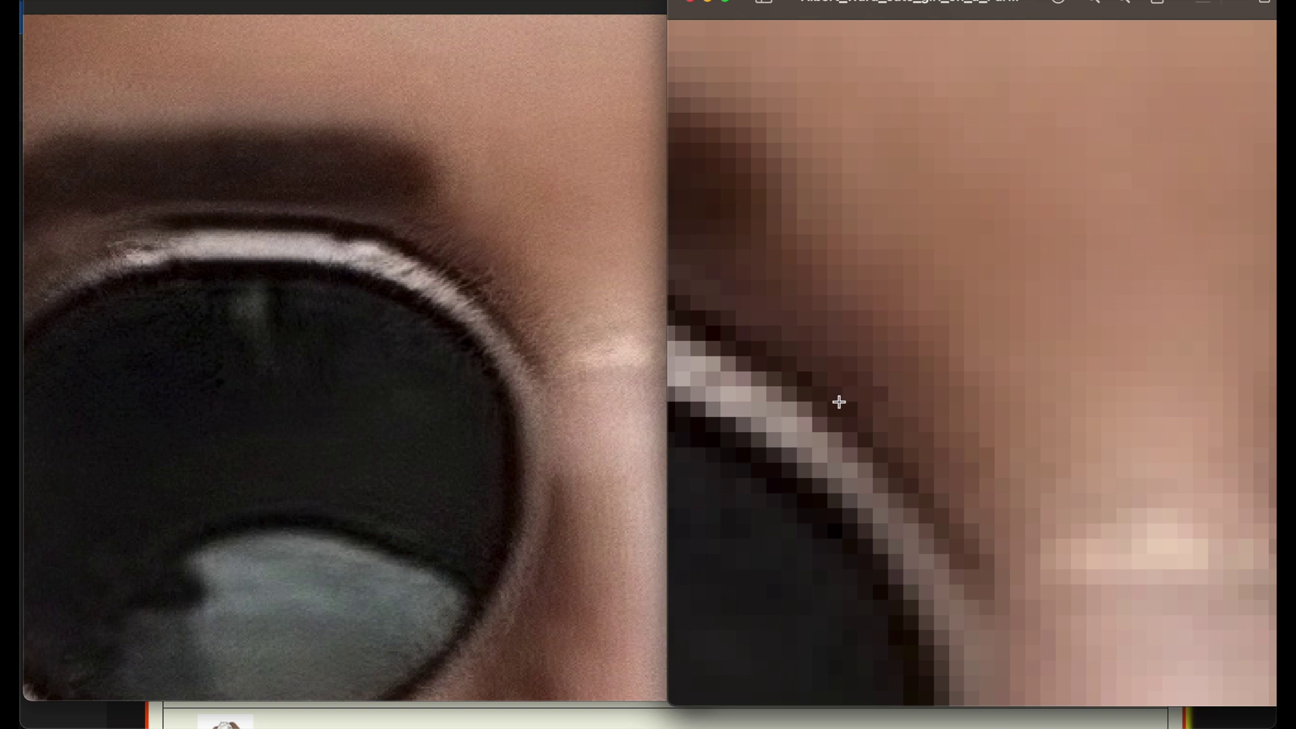
pyautogui.scroll(-3, 839, 402)
pyautogui.scroll(3, 952, 294)
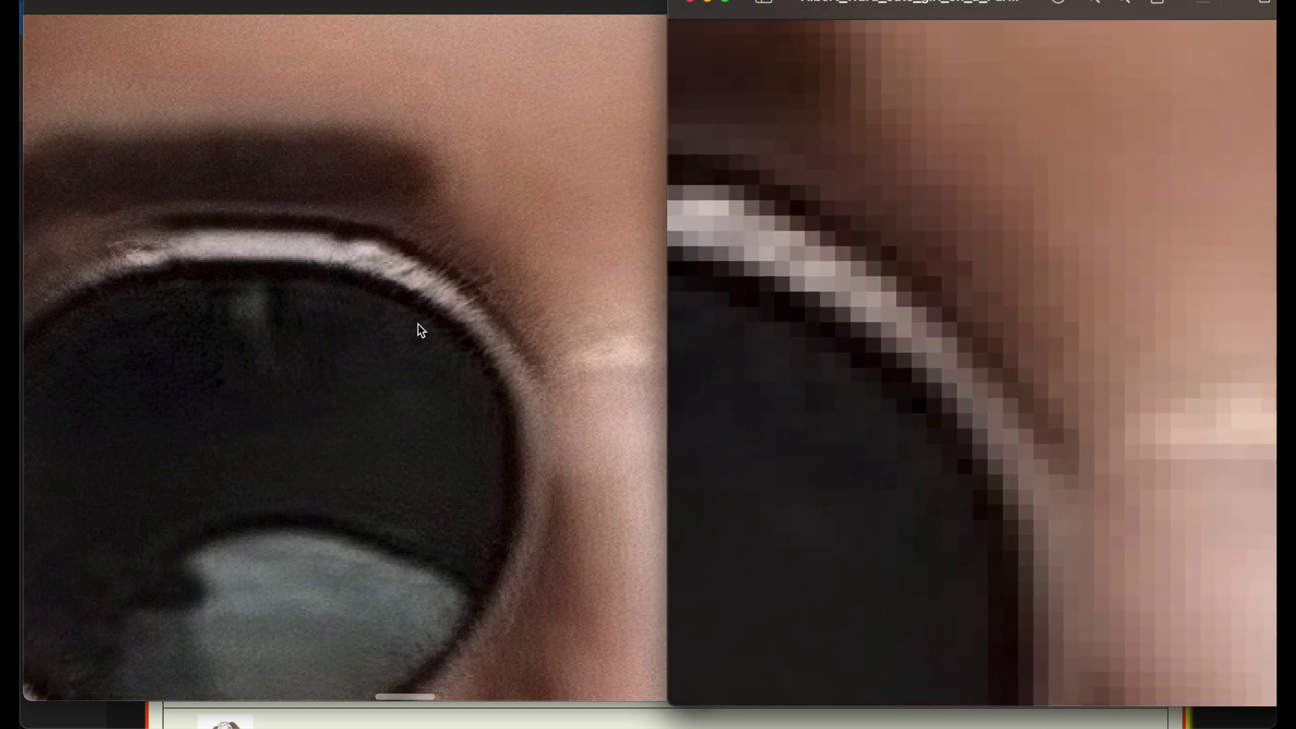
pyautogui.click(477, 281)
pyautogui.scroll(5, 478, 282)
pyautogui.scroll(-5, 478, 282)
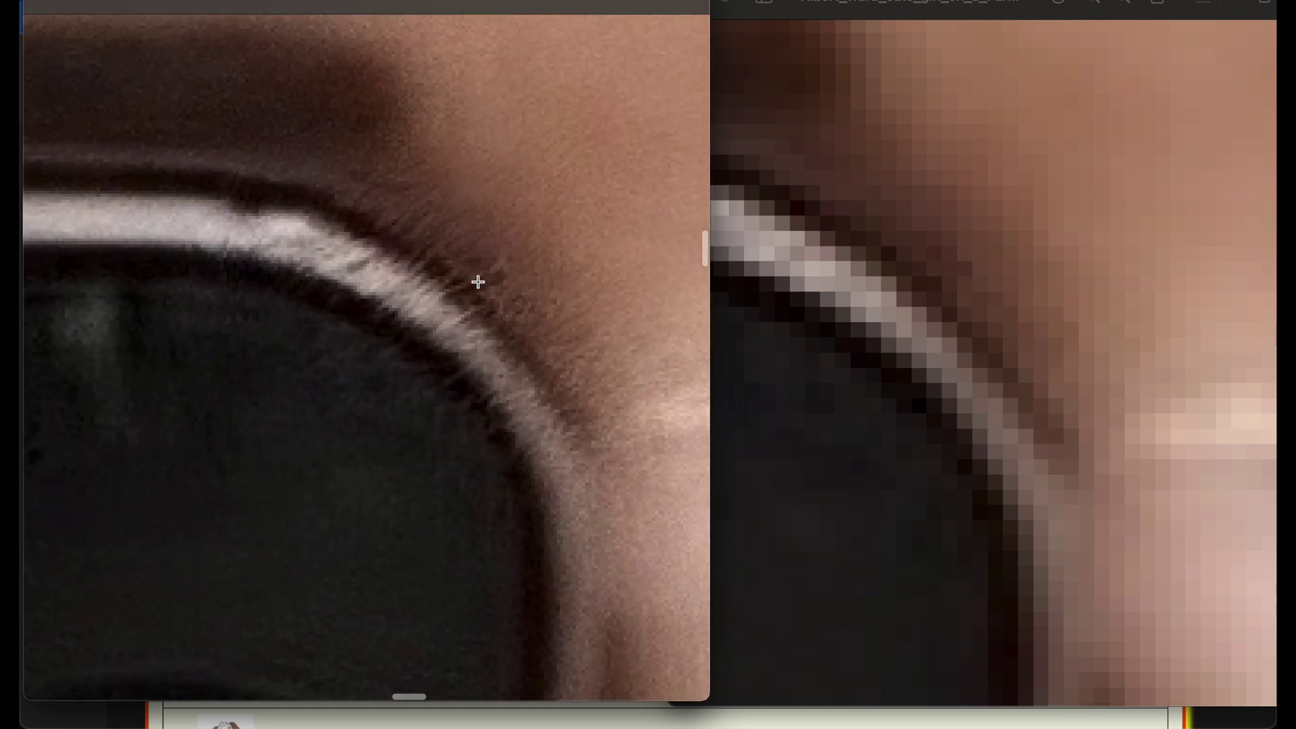
pyautogui.scroll(-3, 478, 283)
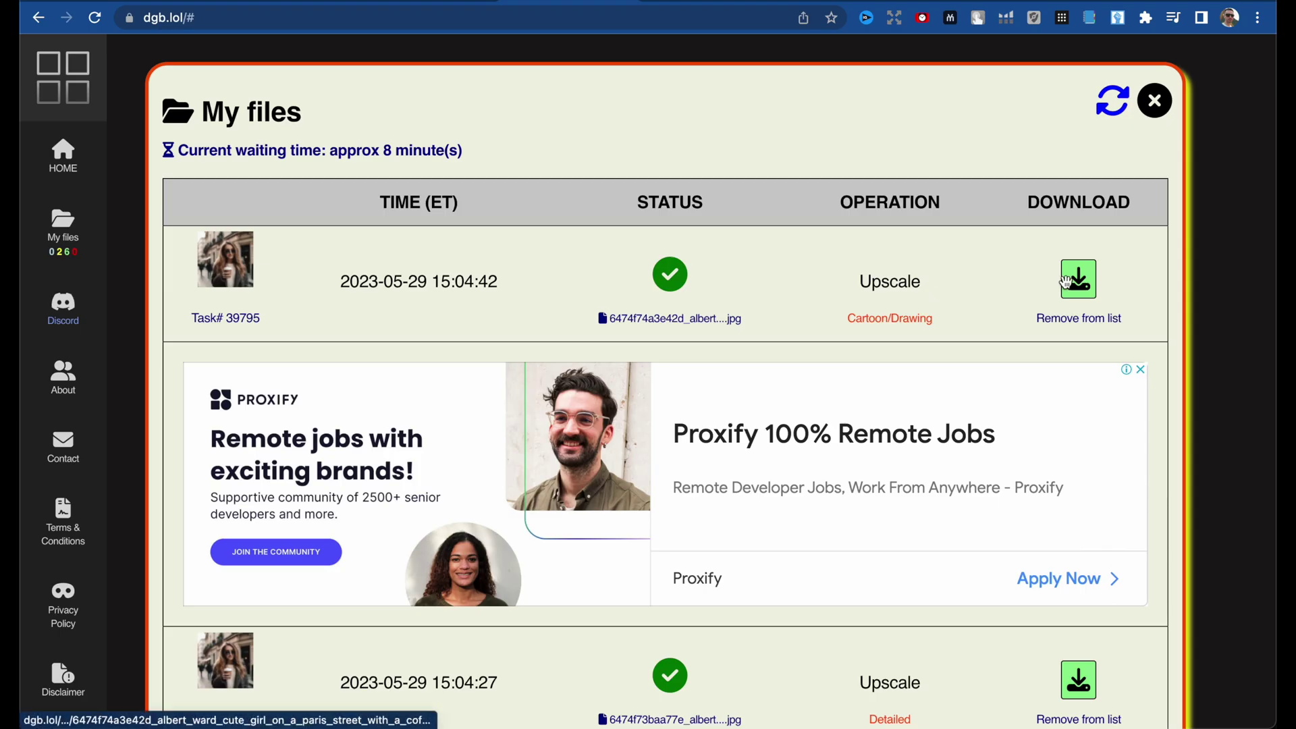
# Download the Cartoon/Drawing upscale and open it beside the original
pyautogui.click(1065, 282)
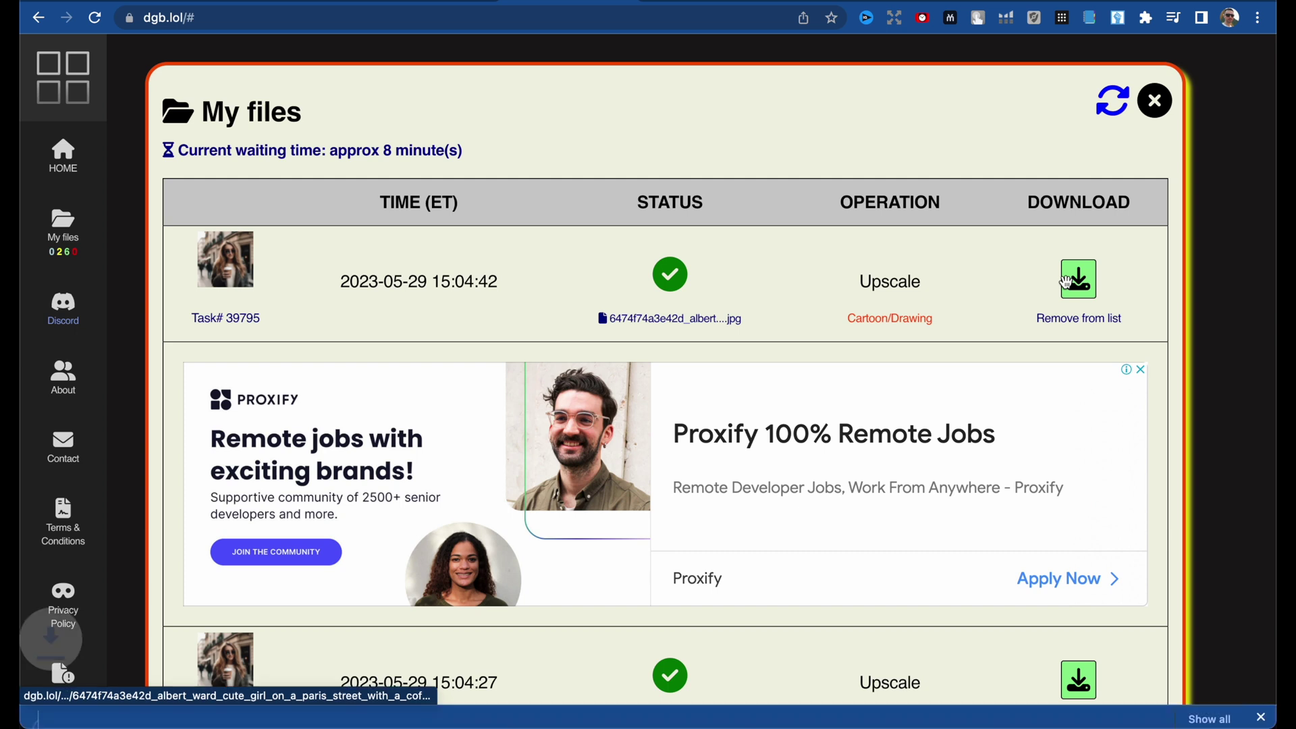
pyautogui.click(160, 715)
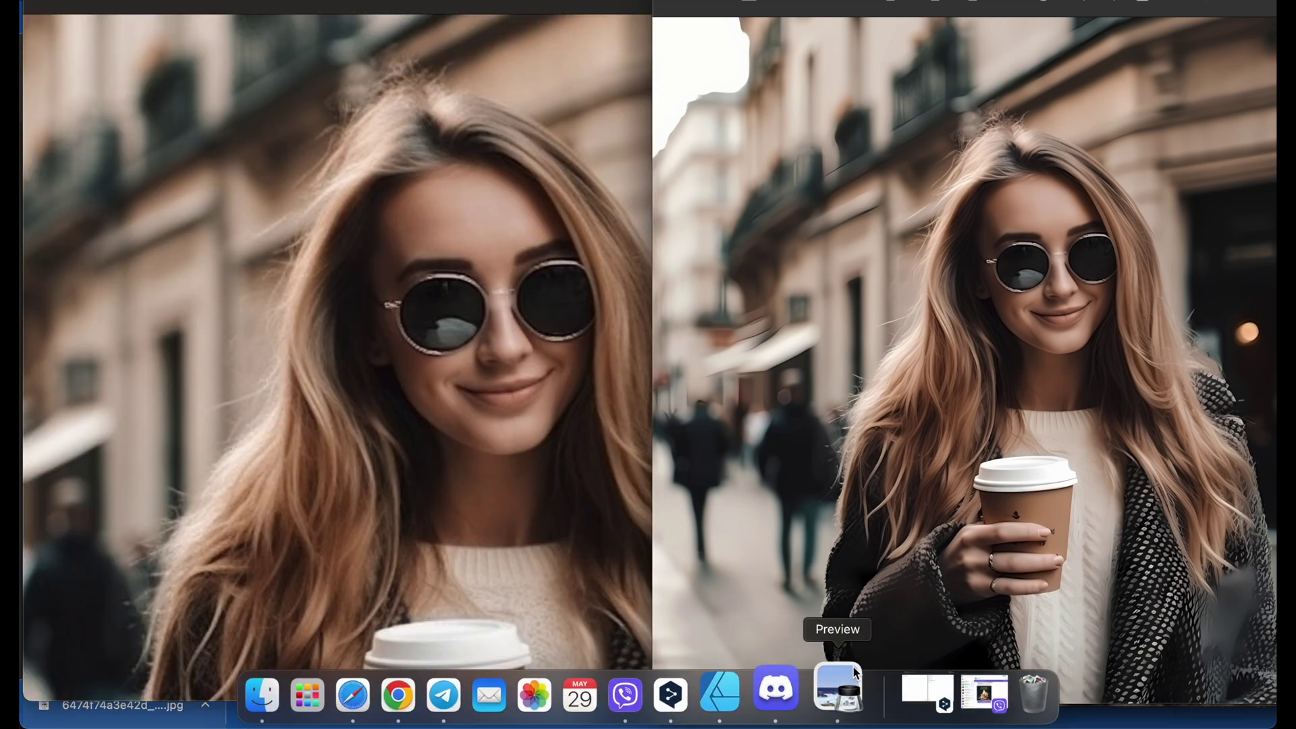
pyautogui.click(839, 688)
pyautogui.scroll(10, 432, 305)
pyautogui.scroll(5, 432, 305)
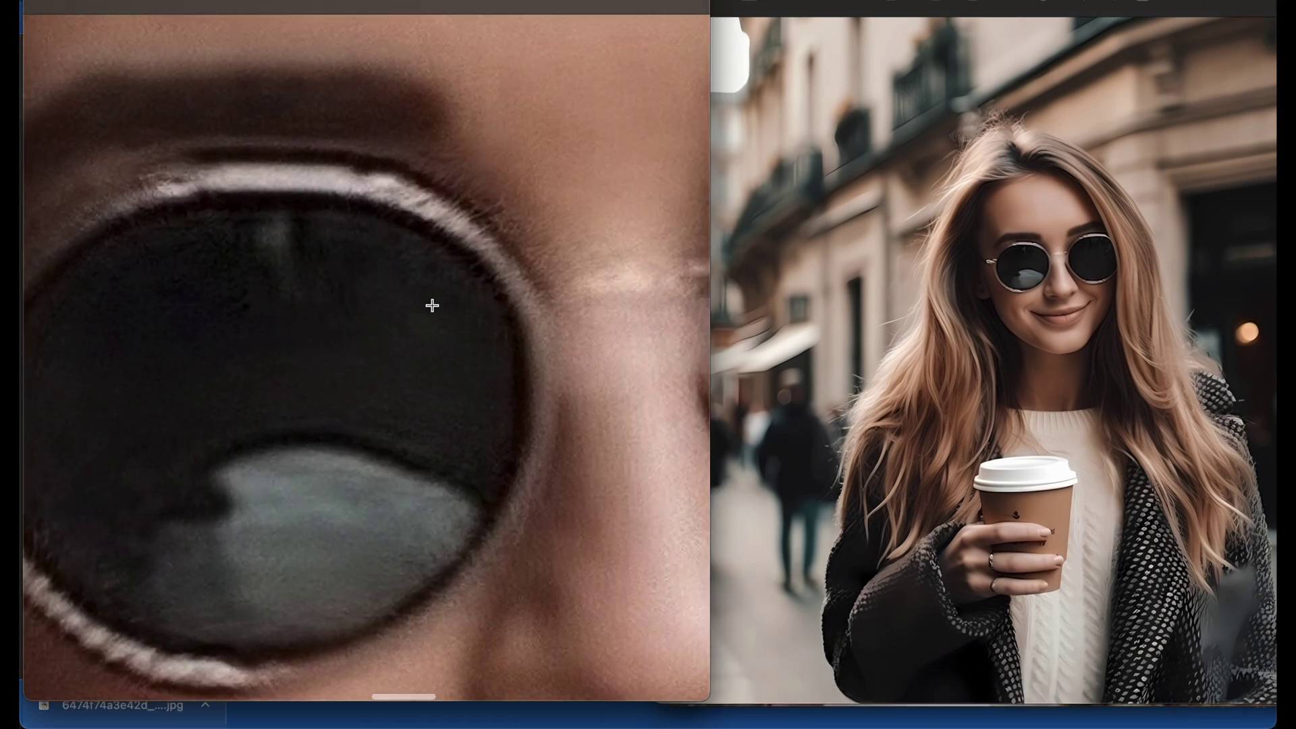
pyautogui.click(1021, 231)
pyautogui.scroll(10, 1001, 262)
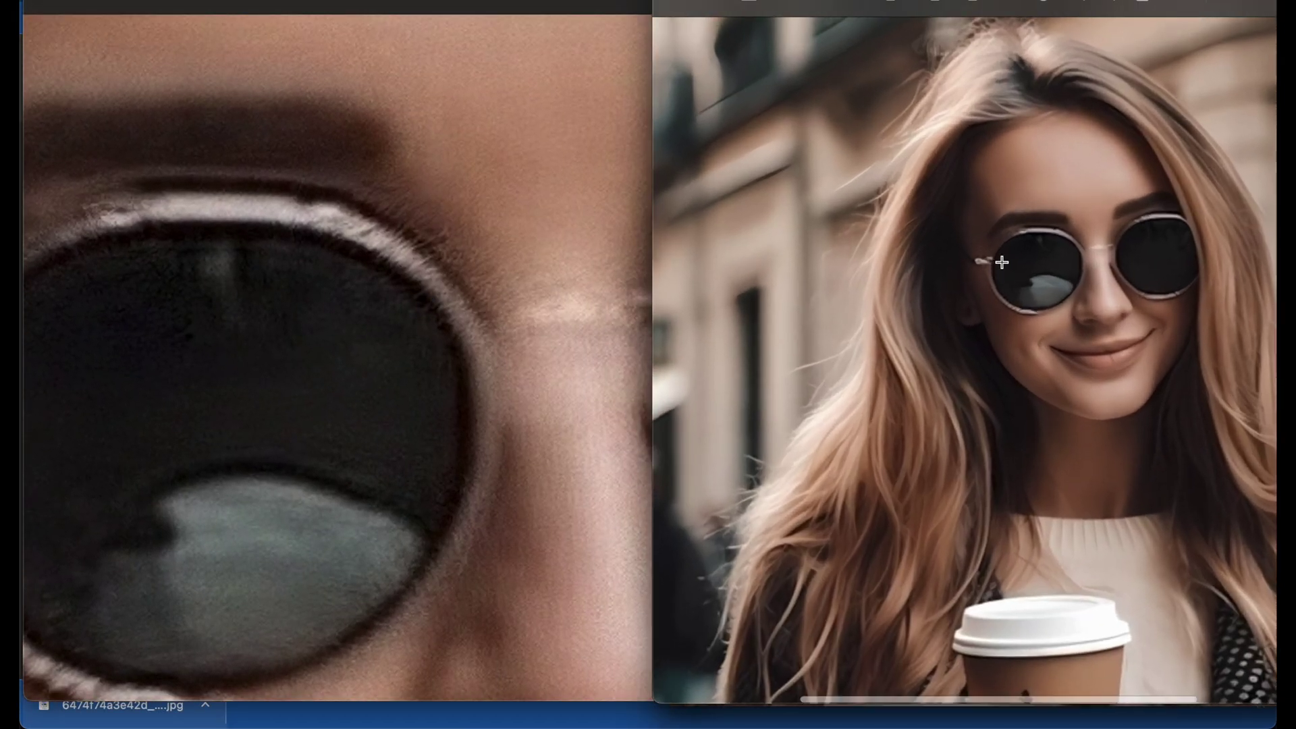
pyautogui.scroll(-5, 1002, 262)
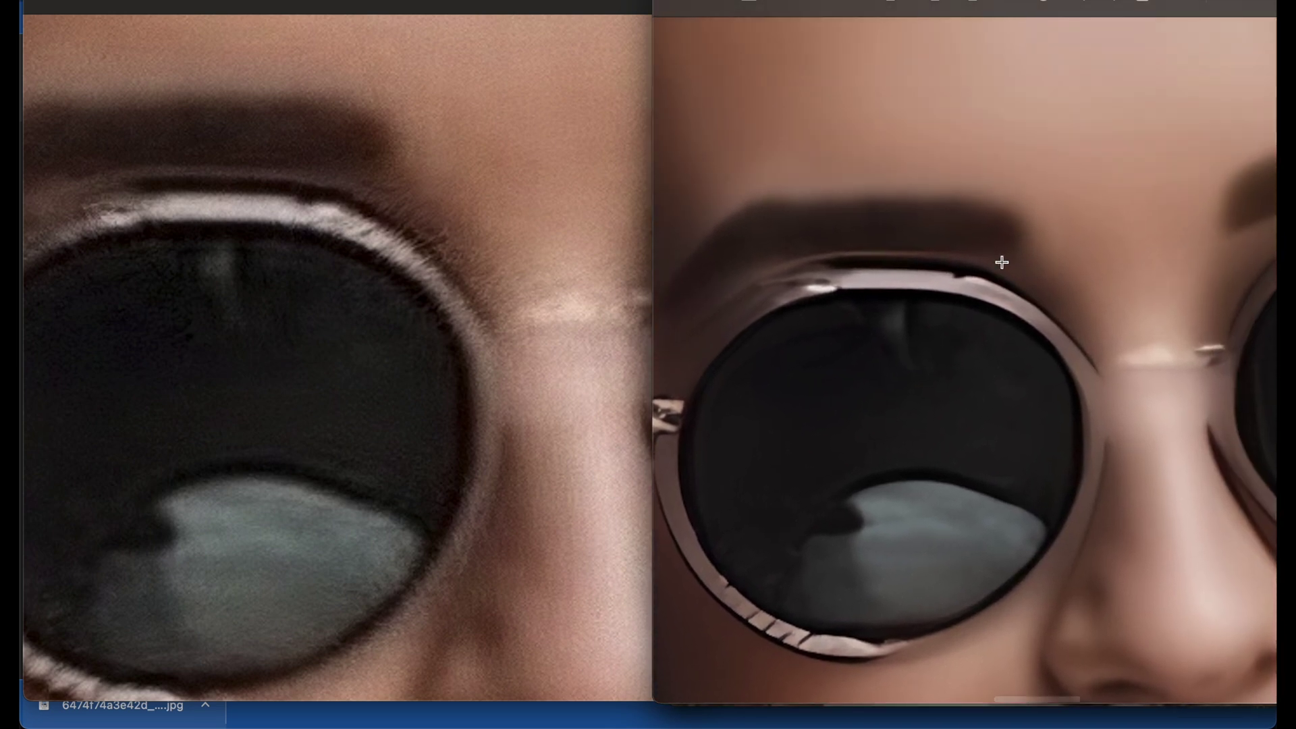
pyautogui.scroll(3, 1001, 262)
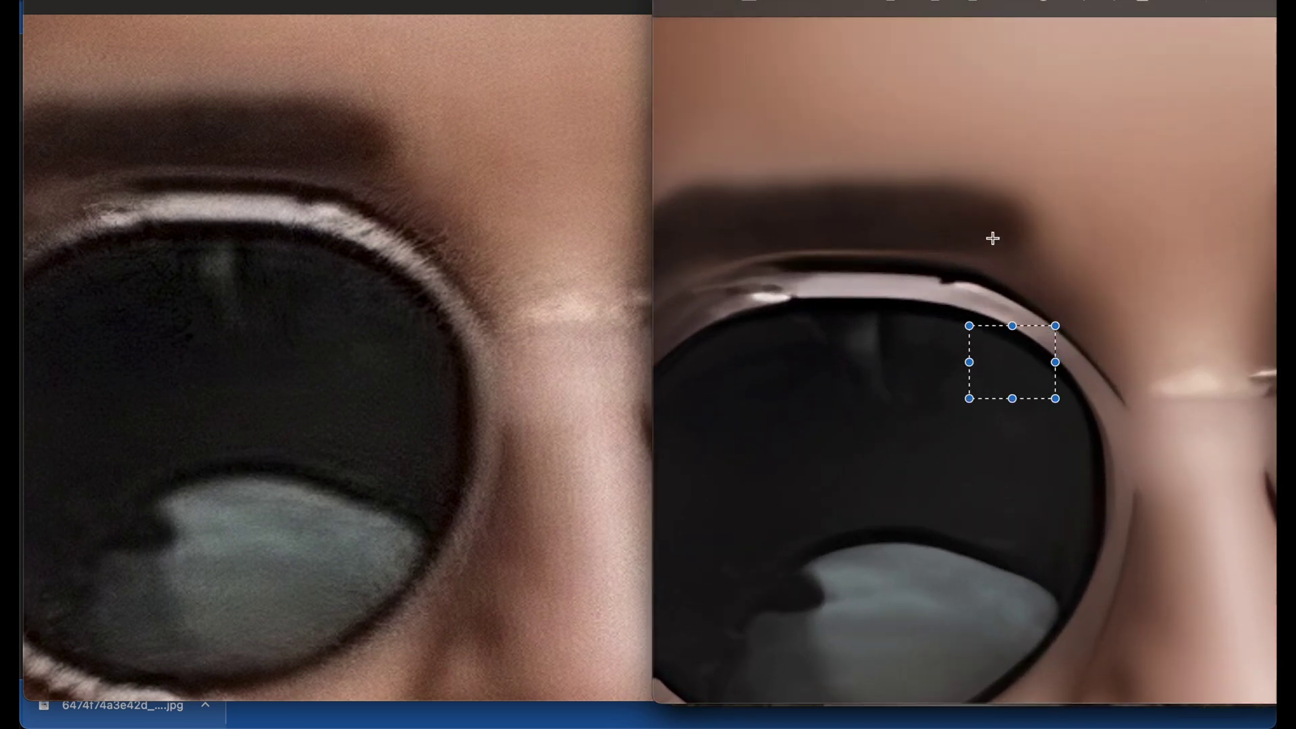
pyautogui.scroll(-3, 990, 415)
pyautogui.scroll(1, 990, 415)
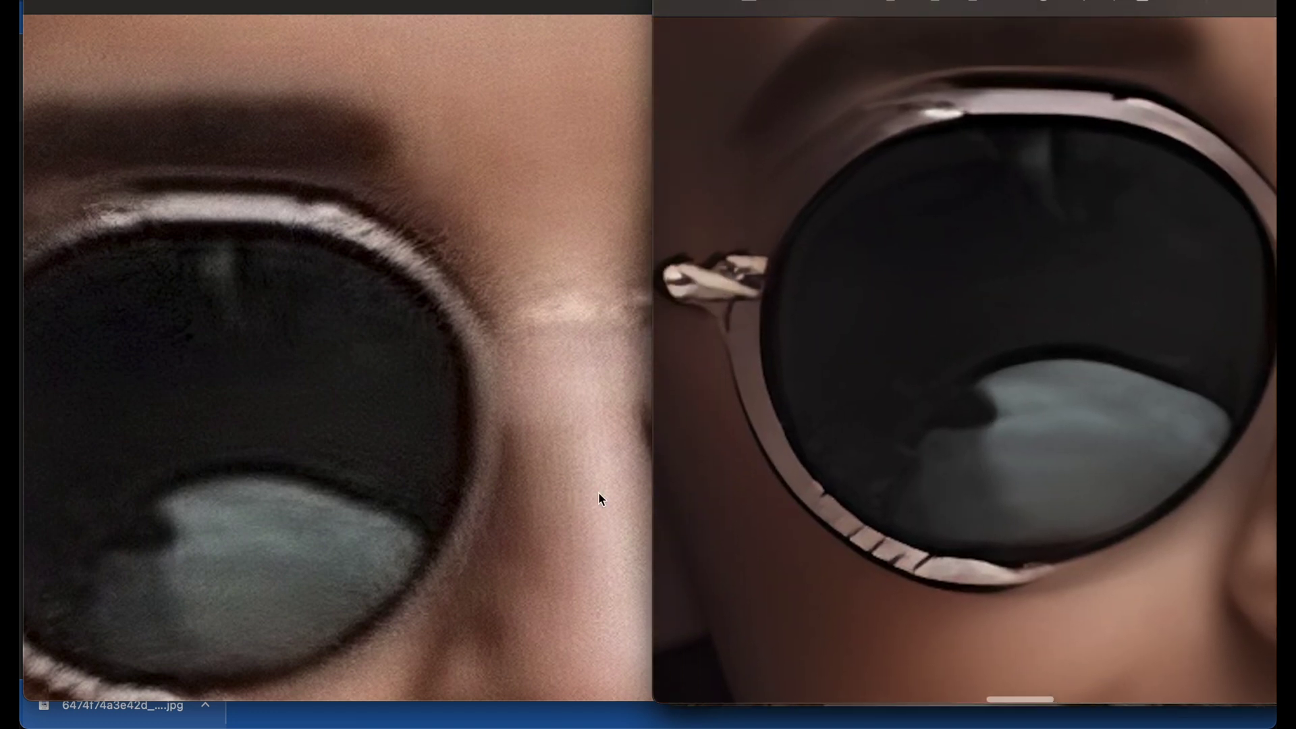
pyautogui.scroll(-2, 188, 467)
pyautogui.scroll(1, 188, 468)
pyautogui.scroll(2, 395, 398)
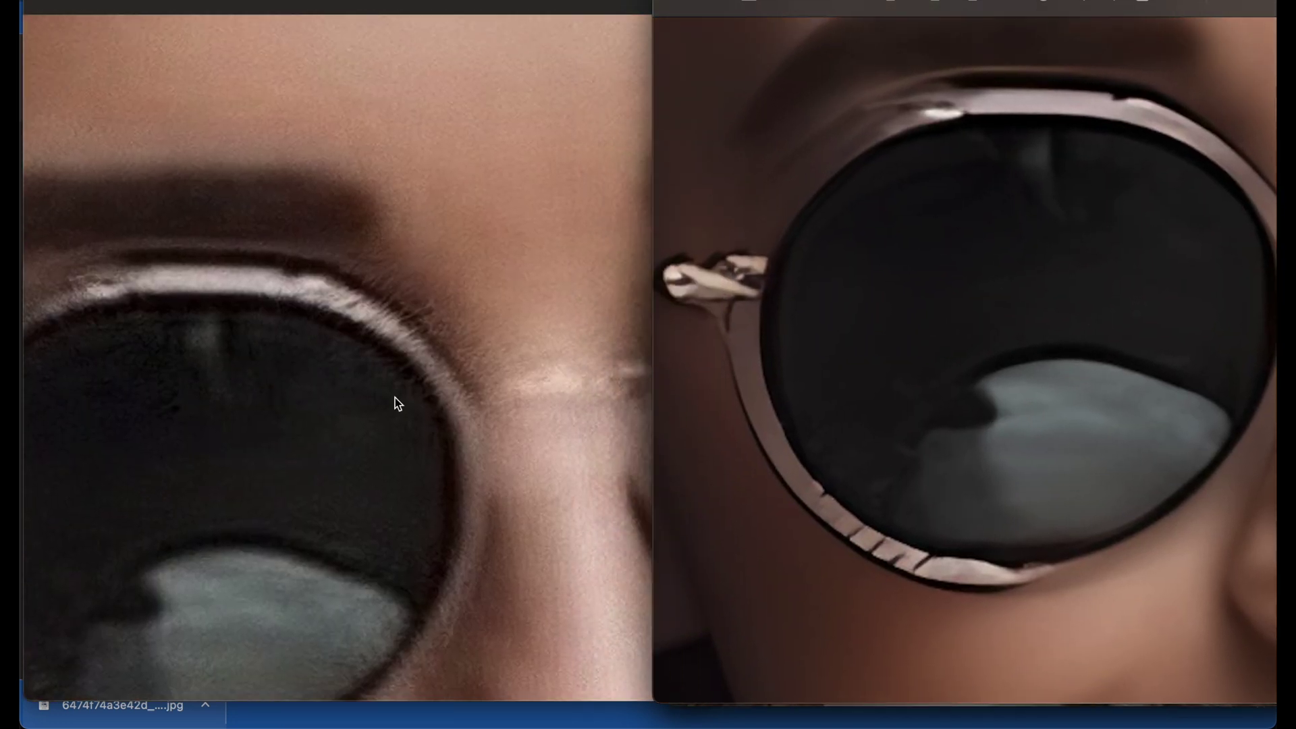
pyautogui.scroll(3, 485, 378)
pyautogui.hscroll(5, 1181, 338)
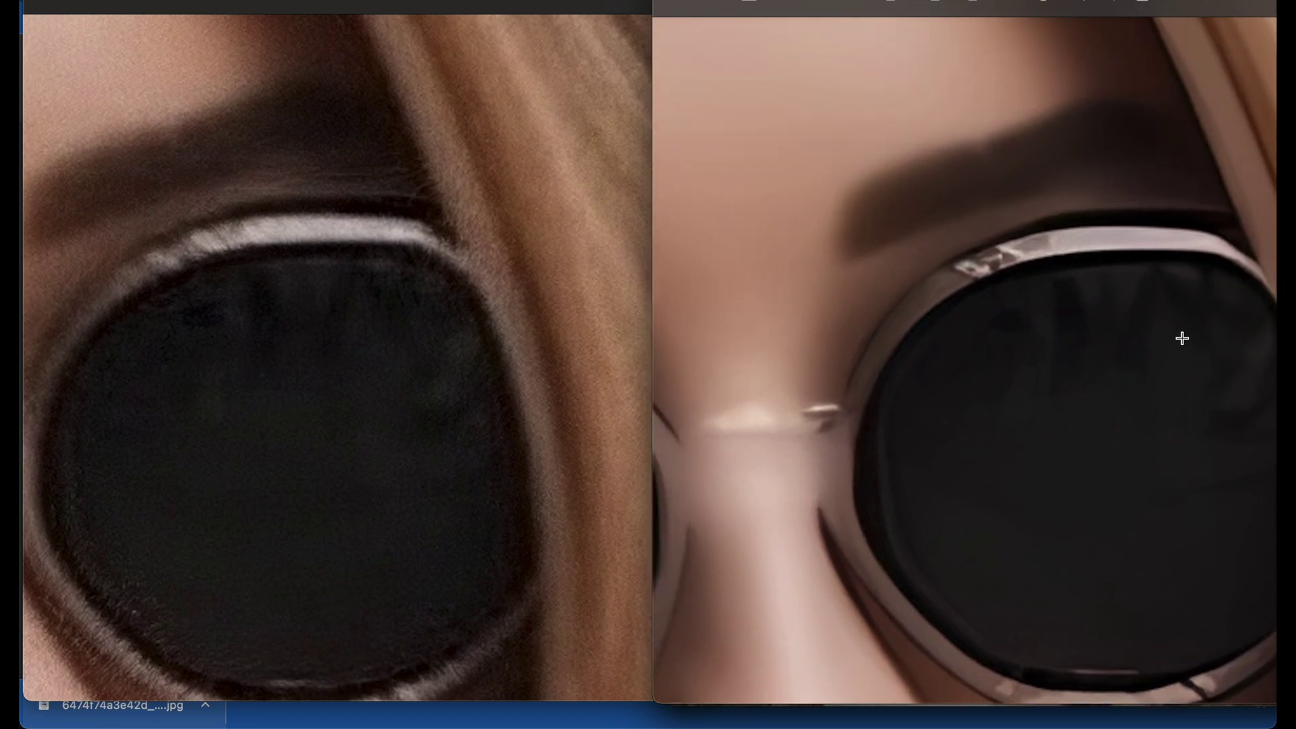
pyautogui.scroll(2, 1181, 338)
pyautogui.hscroll(-2, 1181, 338)
pyautogui.scroll(-2, 370, 331)
pyautogui.hscroll(-5, 371, 331)
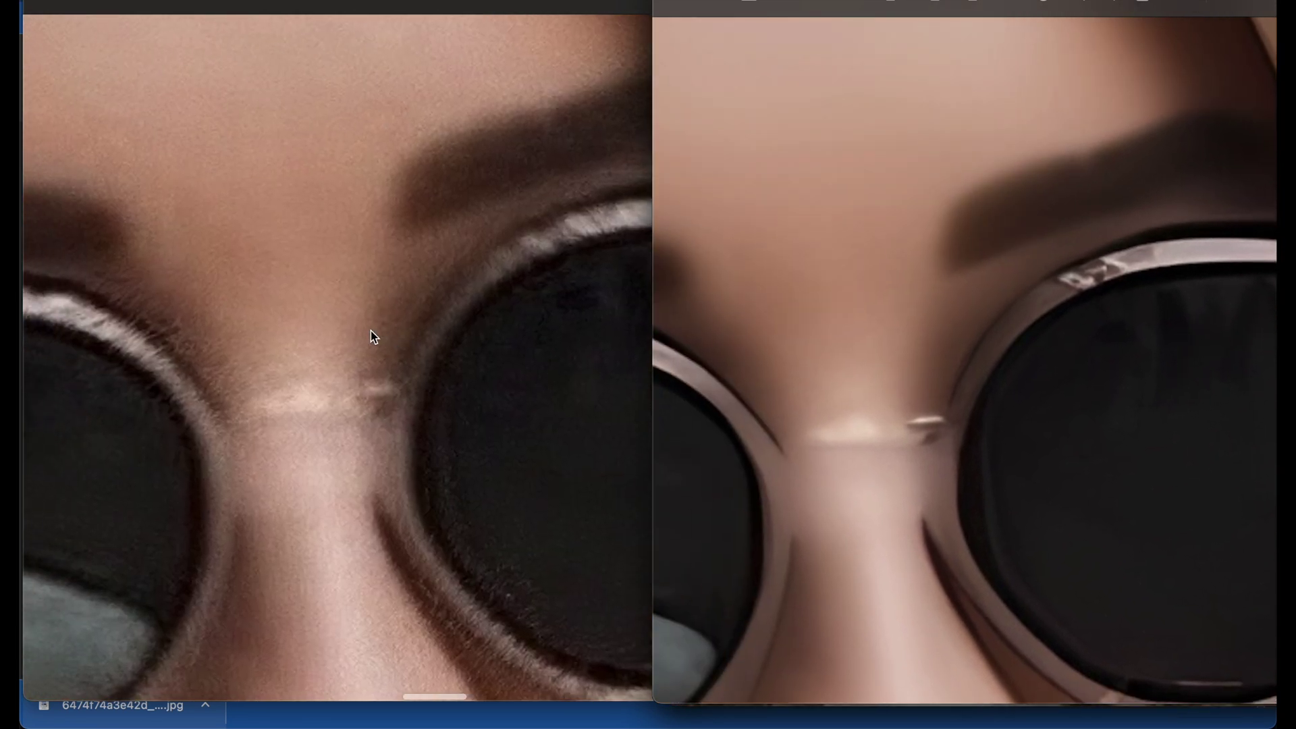
pyautogui.scroll(1, 371, 331)
pyautogui.hscroll(5, 371, 330)
pyautogui.hscroll(10, 1112, 430)
pyautogui.scroll(3, 1112, 430)
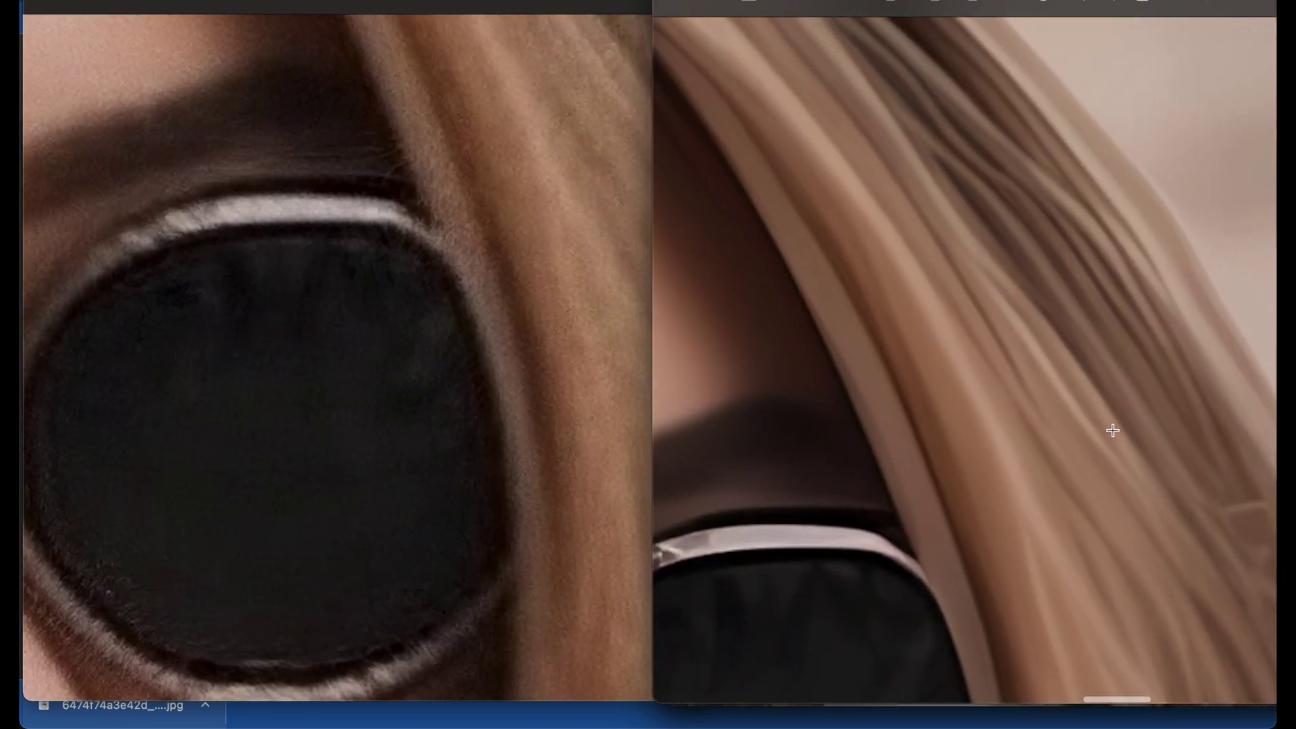
pyautogui.hscroll(-2, 1113, 430)
pyautogui.hscroll(8, 304, 345)
pyautogui.scroll(5, 304, 344)
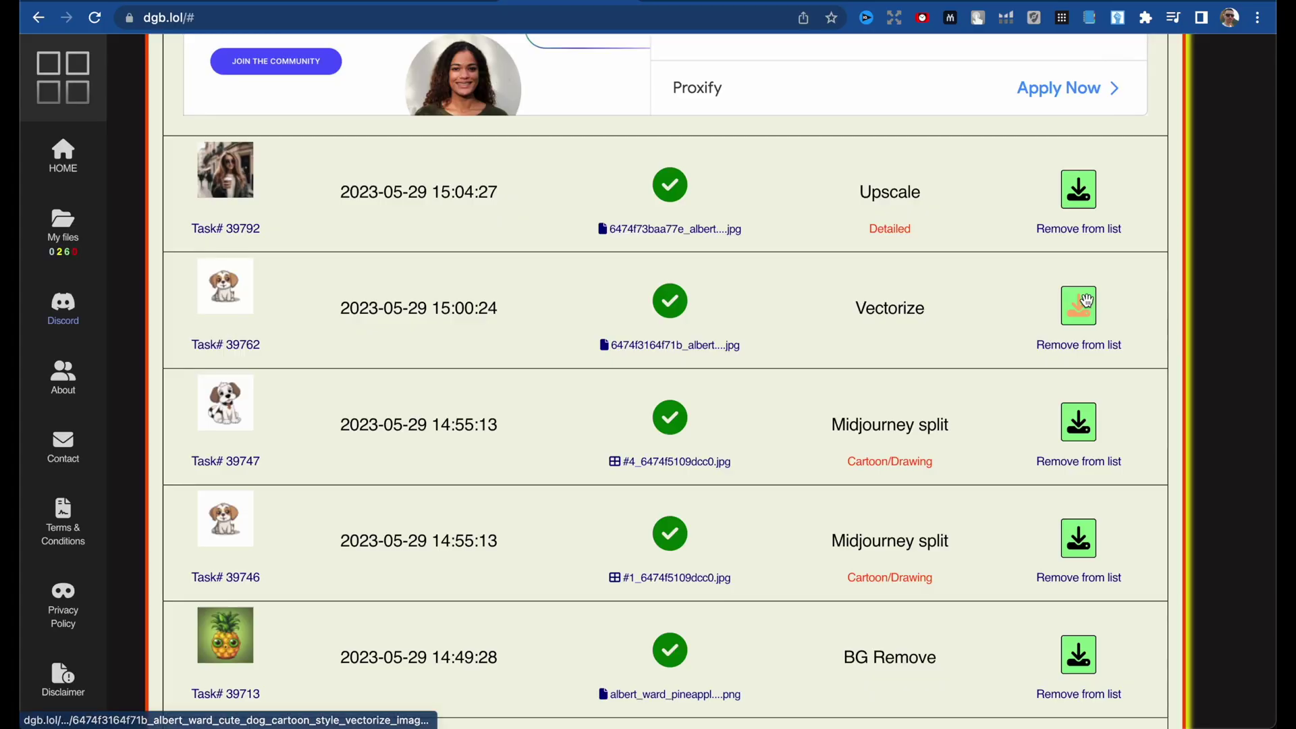
# Download the dog Vectorize result as an SVG from the task list
pyautogui.click(1080, 304)
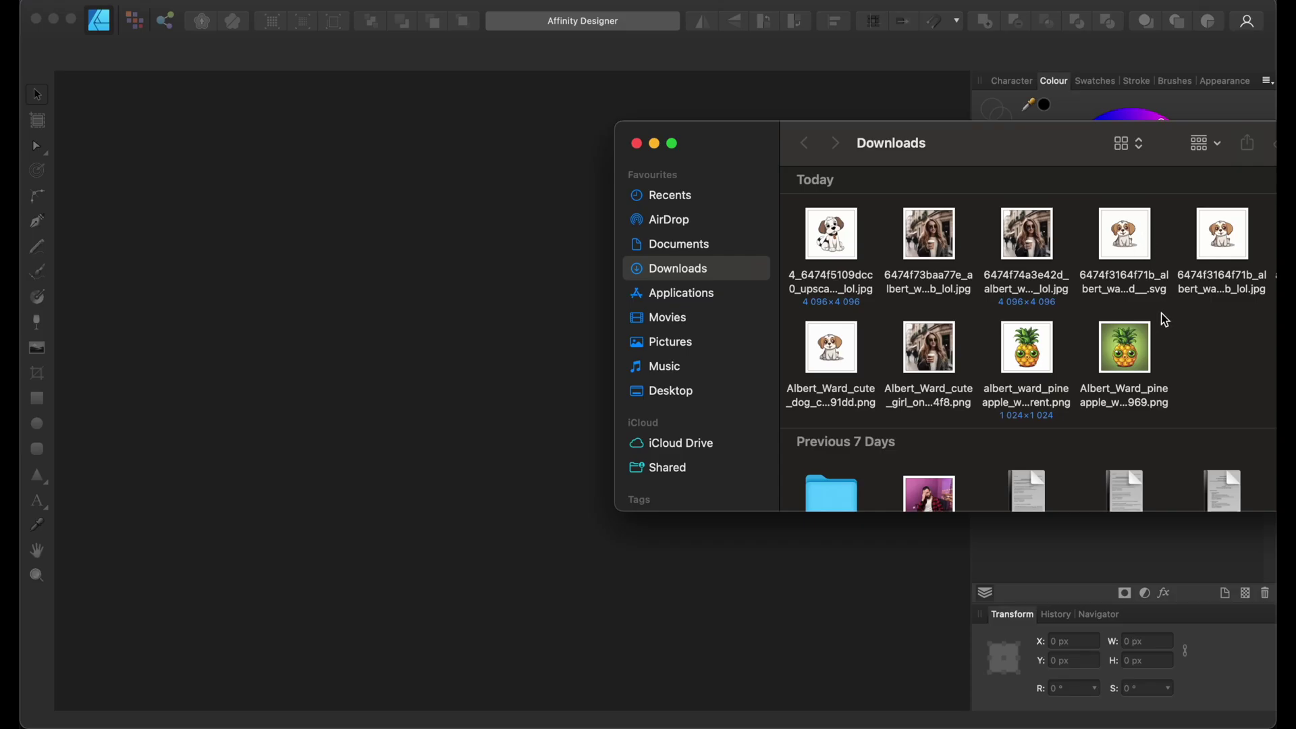
# Drag the downloaded dog SVG from Downloads into Affinity Designer and inspect its separate curve layers
pyautogui.click(1161, 259)
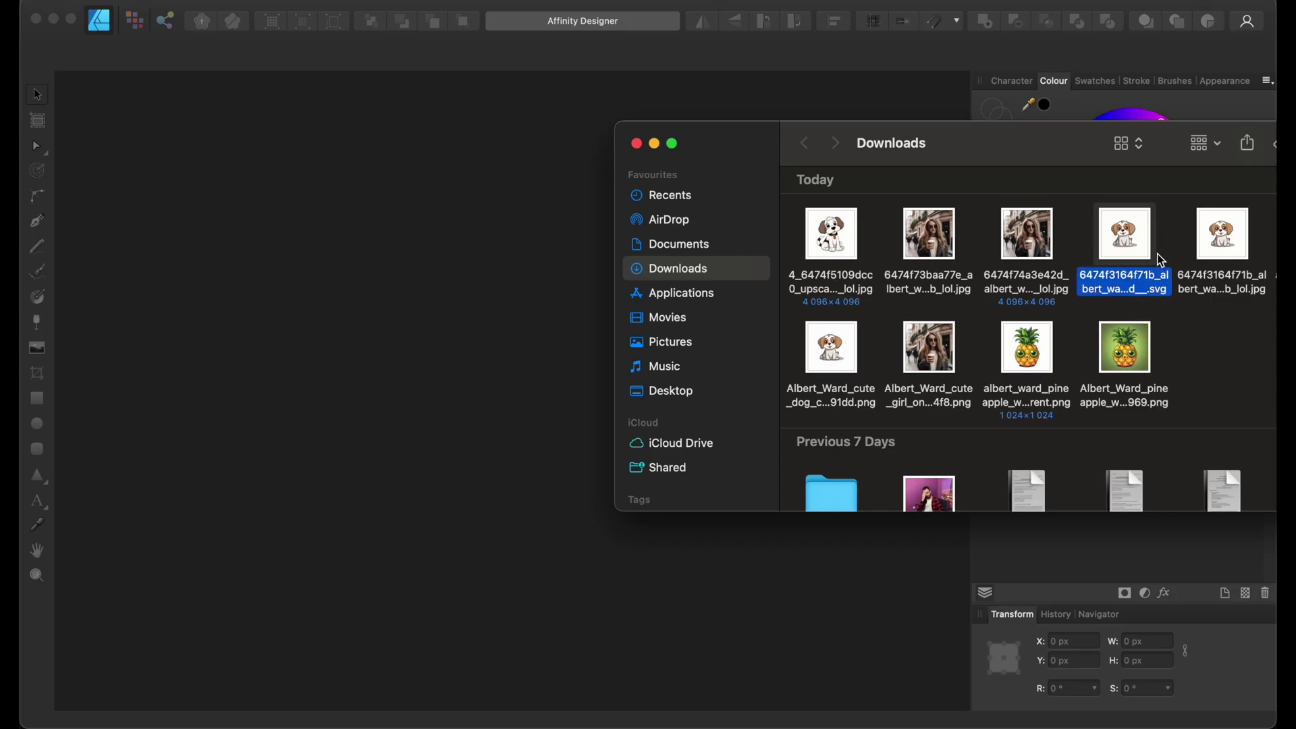
pyautogui.moveTo(1149, 226); pyautogui.dragTo(343, 235)
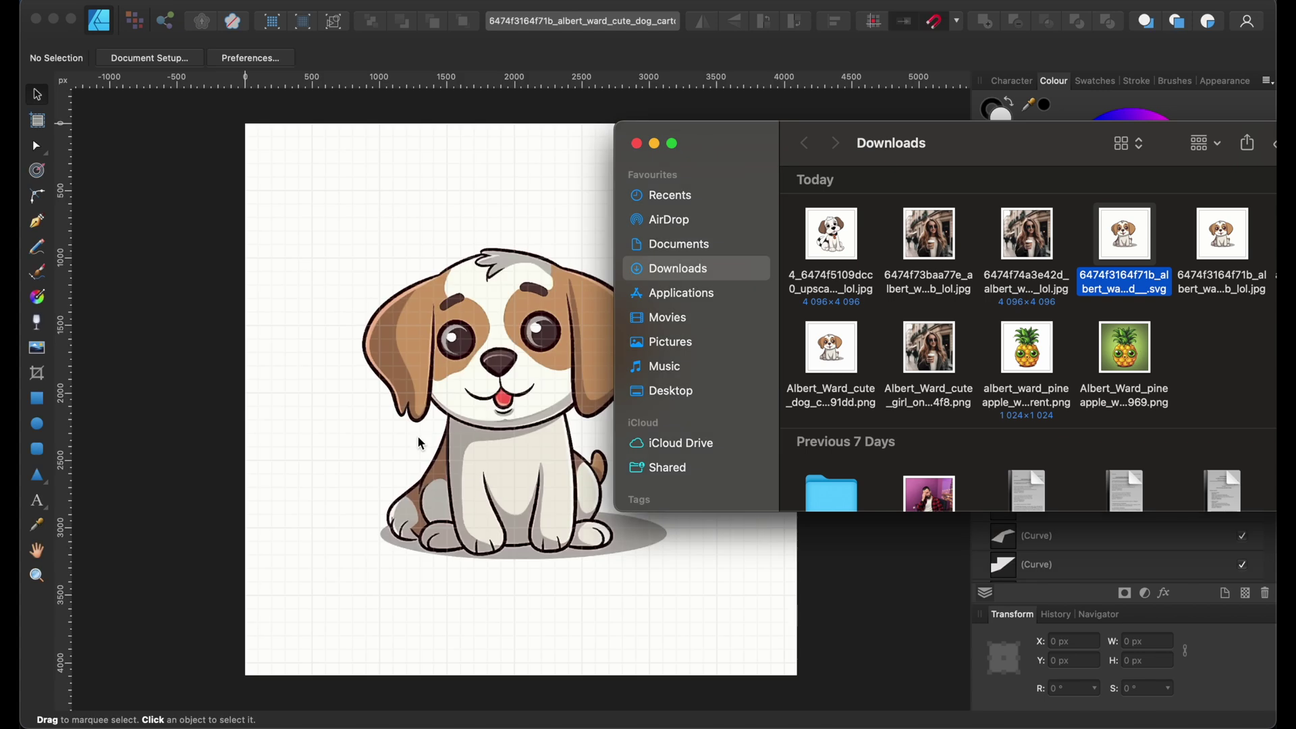
pyautogui.scroll(2, 1114, 494)
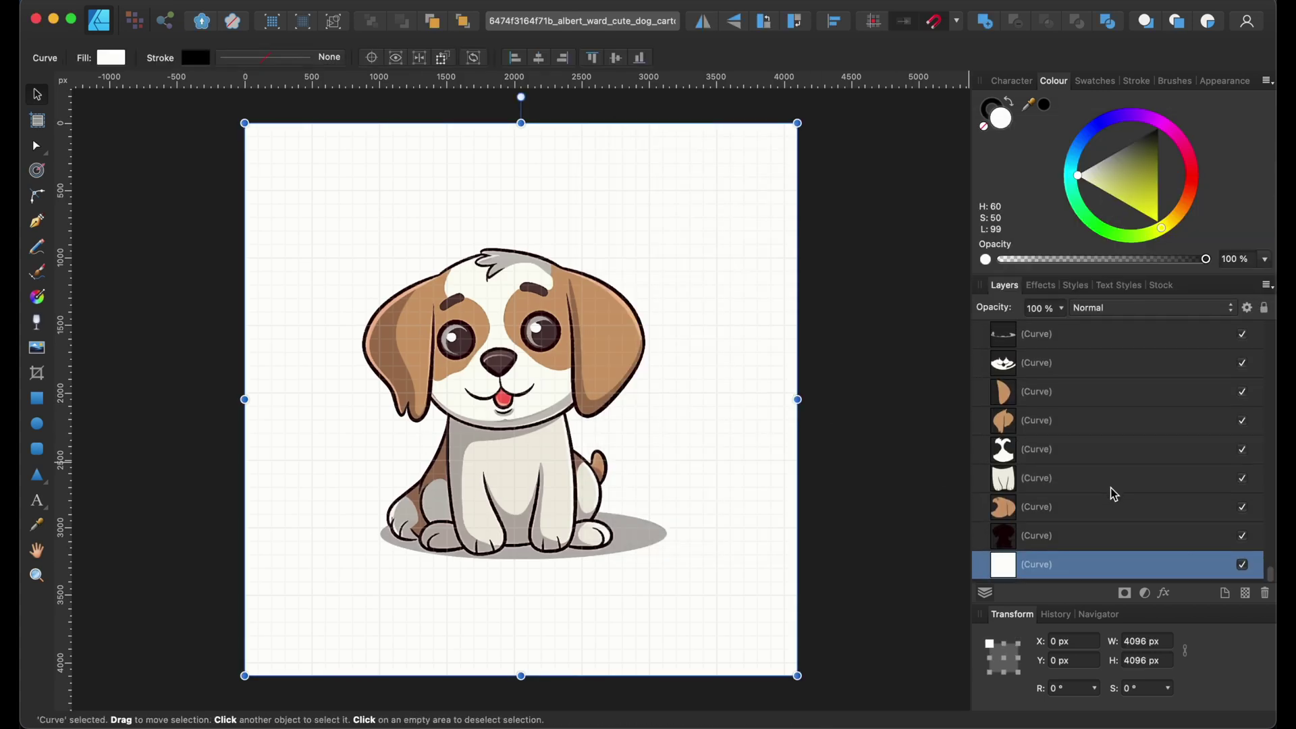
pyautogui.scroll(3, 1110, 487)
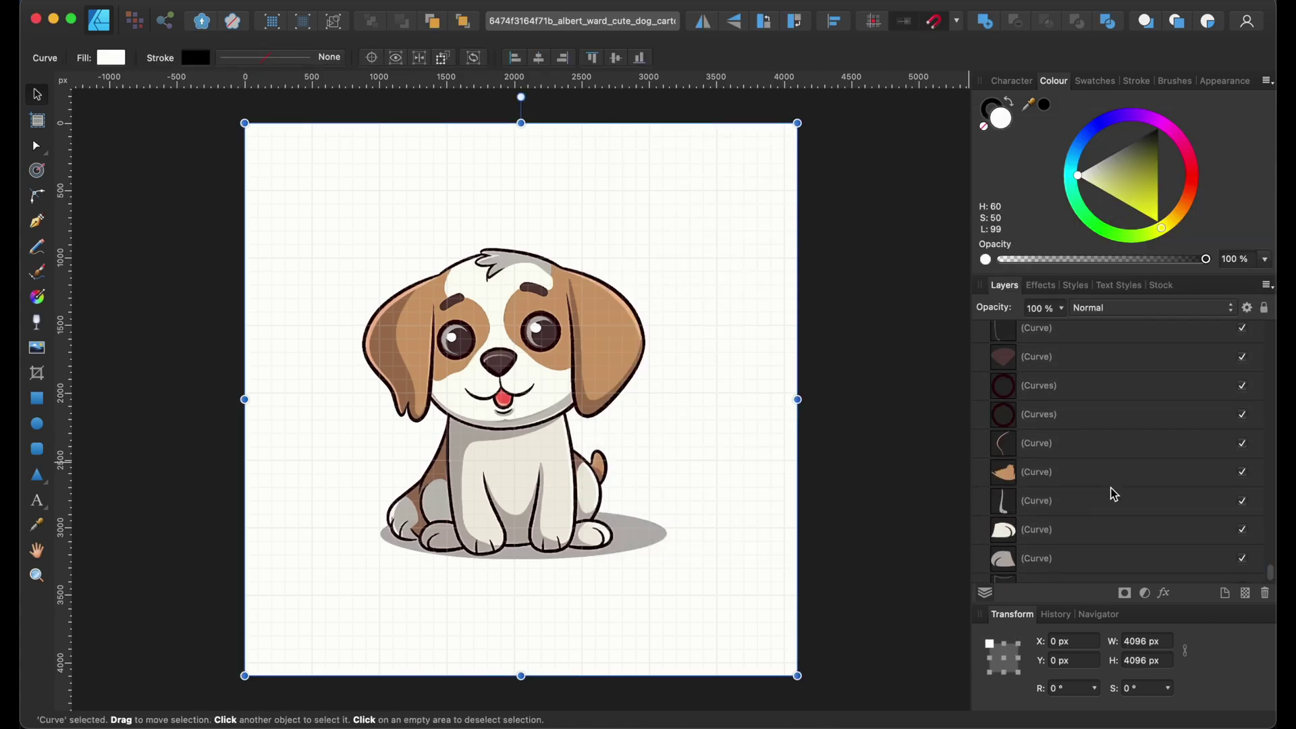
pyautogui.scroll(3, 1113, 494)
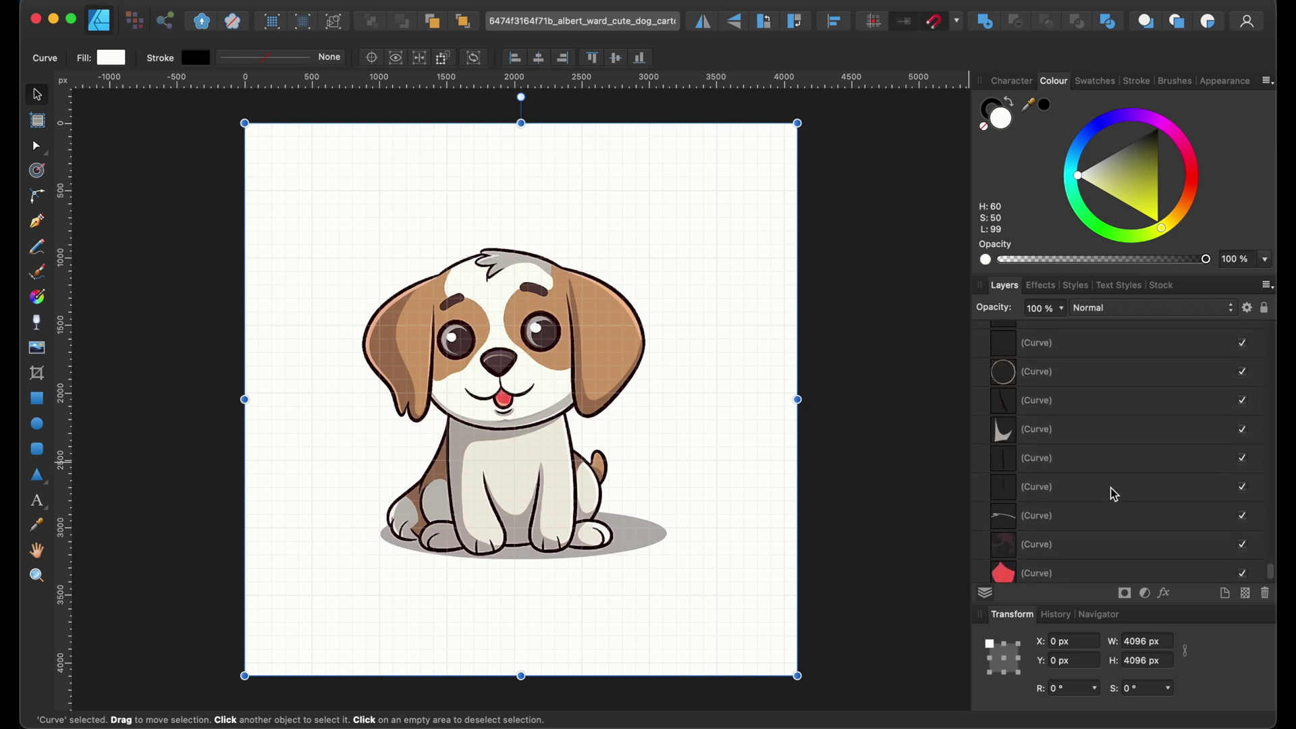
pyautogui.click(604, 342)
pyautogui.scroll(10, 603, 342)
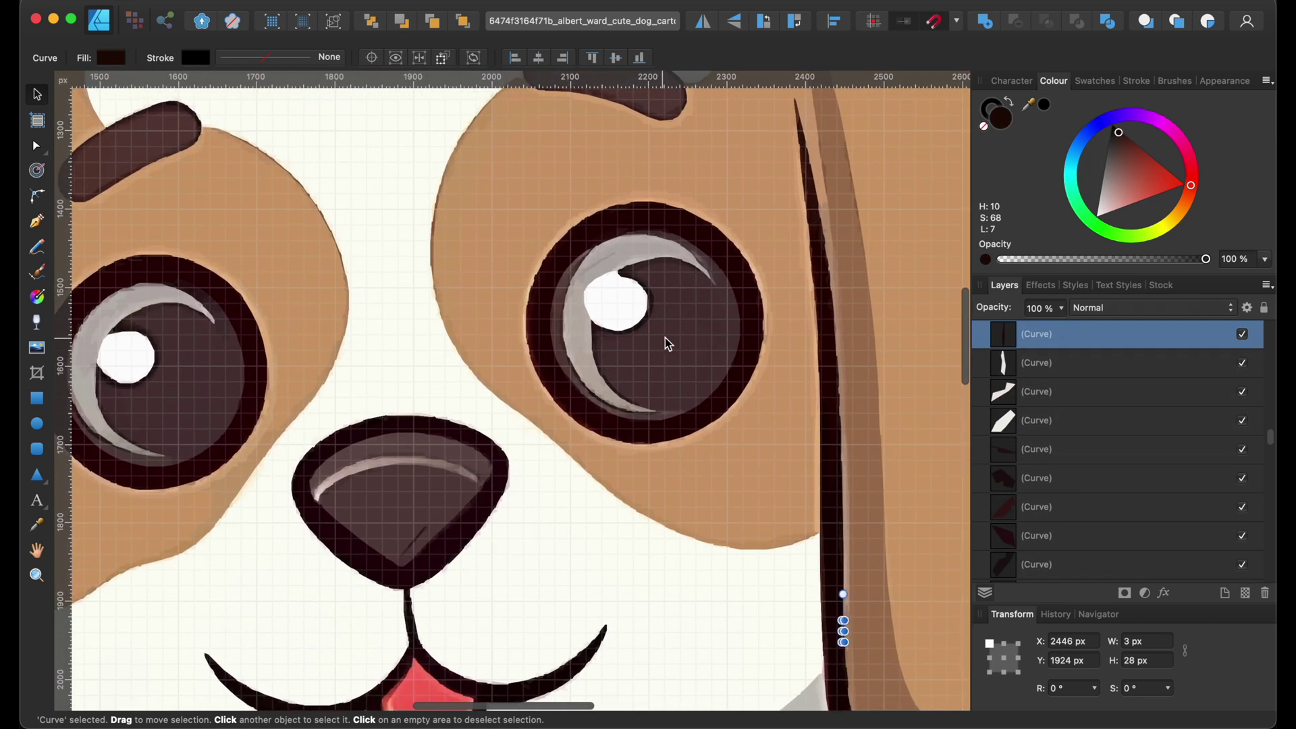
# Give the right eye's circle a red fill and near-black navy outline, repositioned over the eye
pyautogui.click(679, 339)
pyautogui.moveTo(698, 342)
pyautogui.mouseDown()
pyautogui.moveTo(570, 346)
pyautogui.moveTo(530, 319)
pyautogui.moveTo(696, 352)
pyautogui.mouseUp()
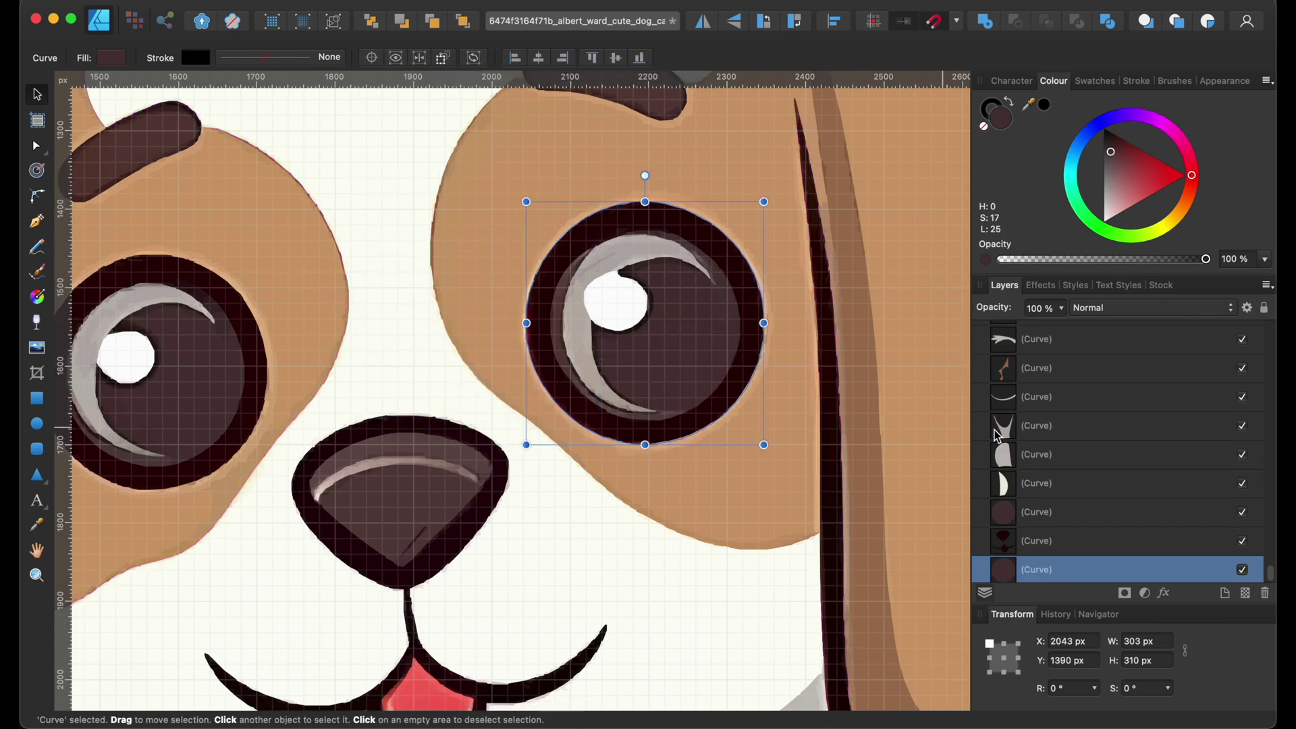
pyautogui.moveTo(1127, 159)
pyautogui.mouseDown()
pyautogui.moveTo(1172, 173)
pyautogui.moveTo(1145, 155)
pyautogui.mouseUp()
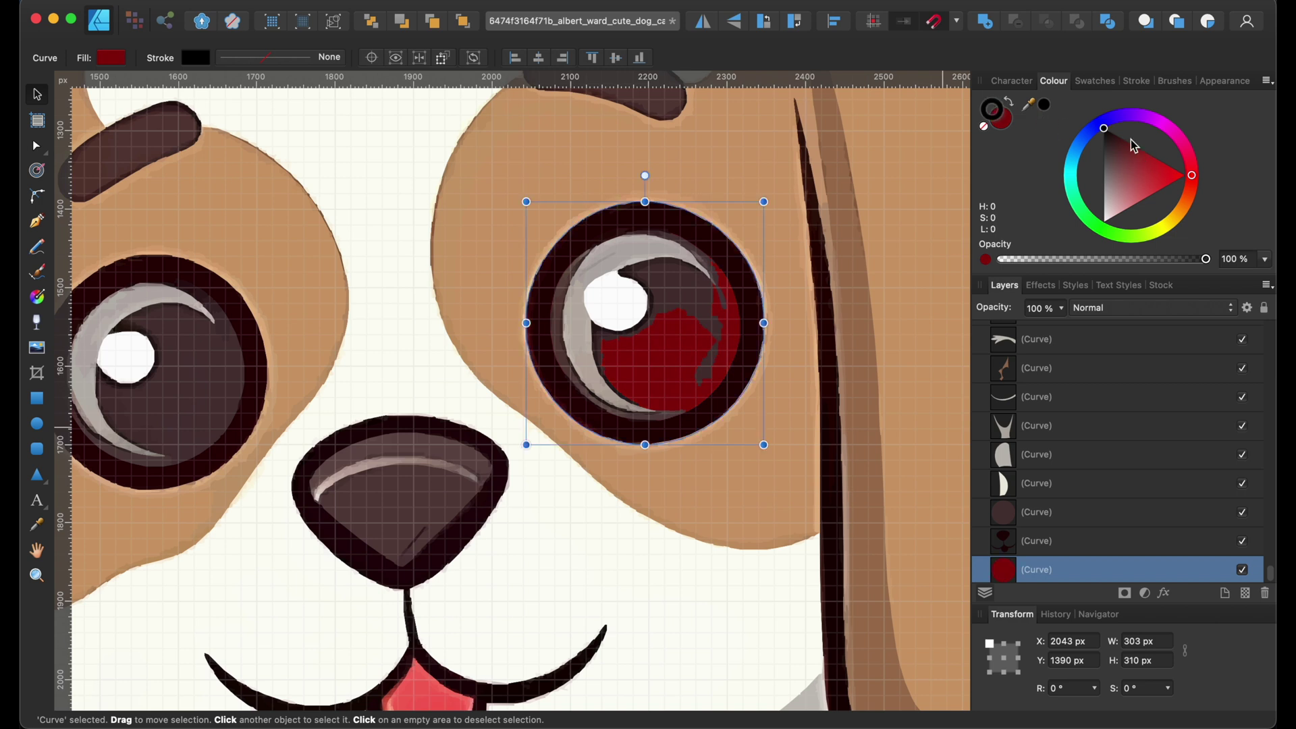
pyautogui.moveTo(1171, 137)
pyautogui.mouseDown()
pyautogui.moveTo(1141, 114)
pyautogui.moveTo(1088, 132)
pyautogui.mouseUp()
pyautogui.click(1113, 213)
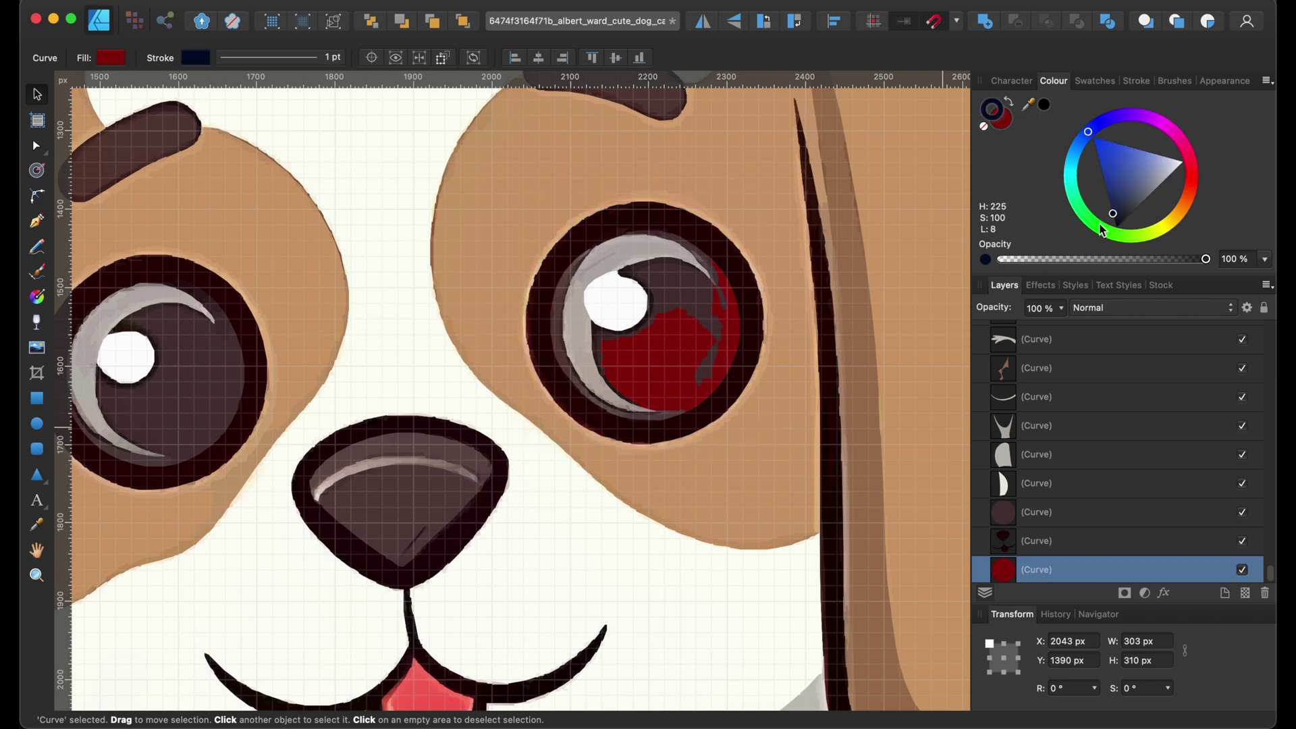
pyautogui.moveTo(700, 336)
pyautogui.mouseDown()
pyautogui.moveTo(911, 300)
pyautogui.moveTo(706, 320)
pyautogui.mouseUp()
# Delete the red iris and shift the brown patch around the right eye down-right
pyautogui.click(386, 504)
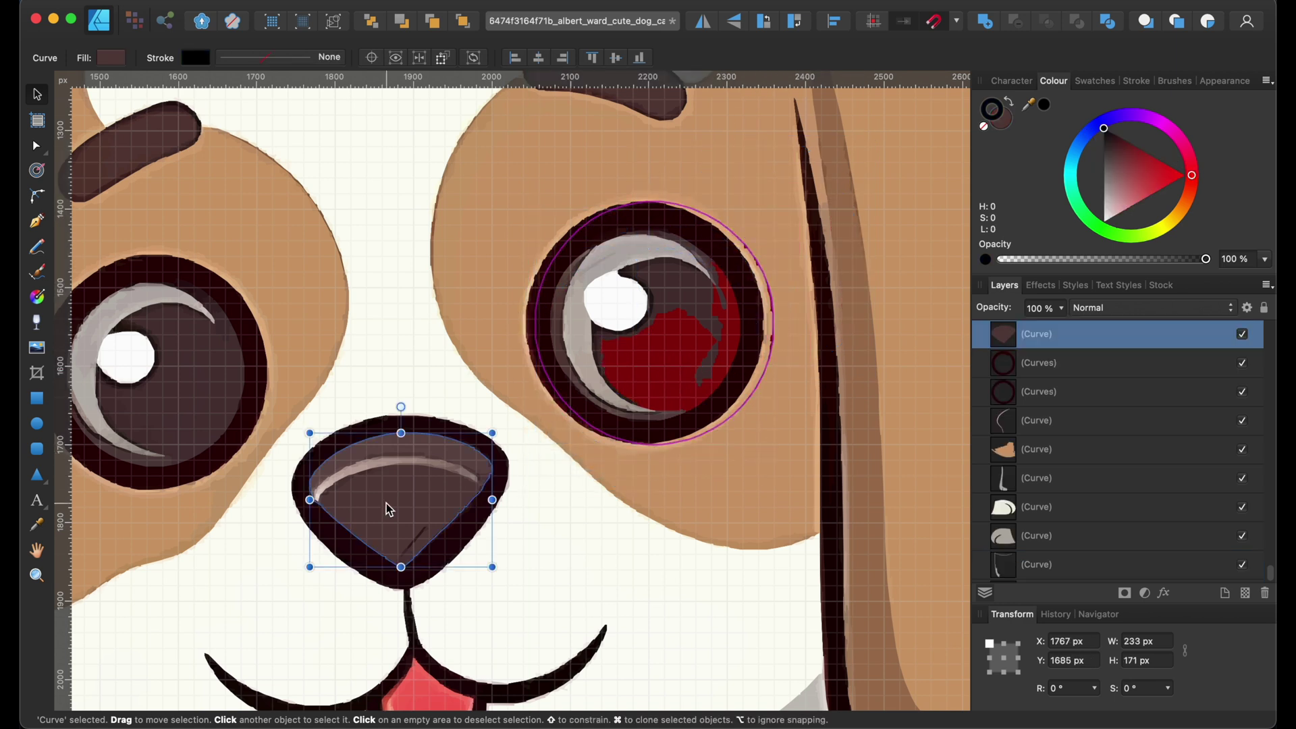
pyautogui.moveTo(386, 504); pyautogui.dragTo(562, 378)
pyautogui.click(213, 411)
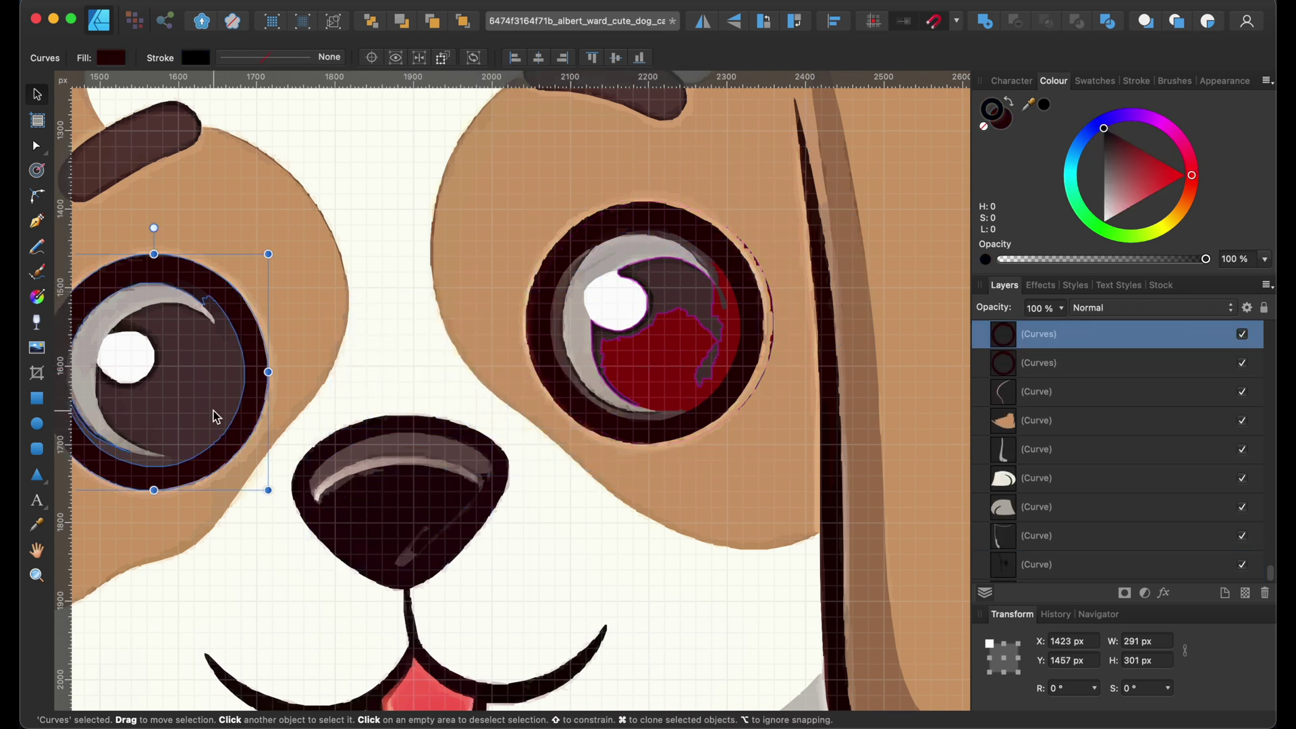
pyautogui.hscroll(-4, 213, 410)
pyautogui.click(804, 311)
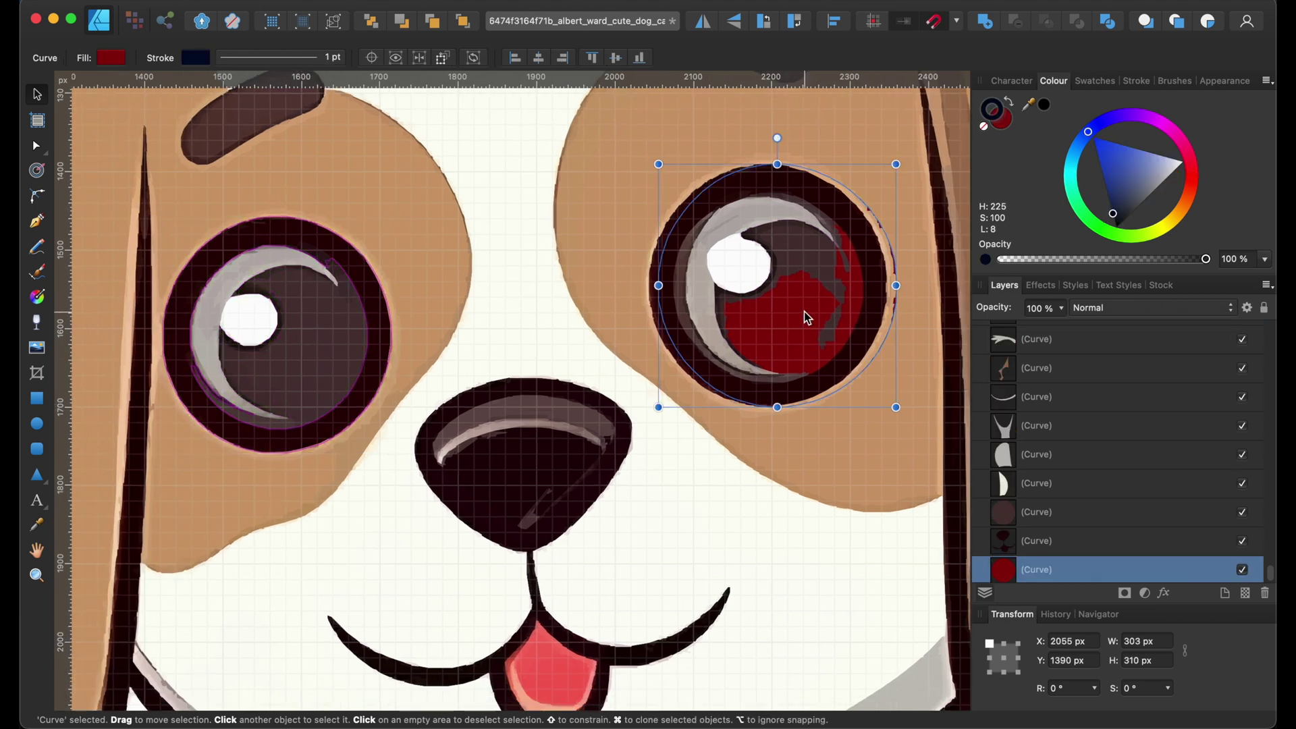
pyautogui.press('Delete')
pyautogui.moveTo(794, 324); pyautogui.dragTo(631, 385)
pyautogui.press('super+minus')
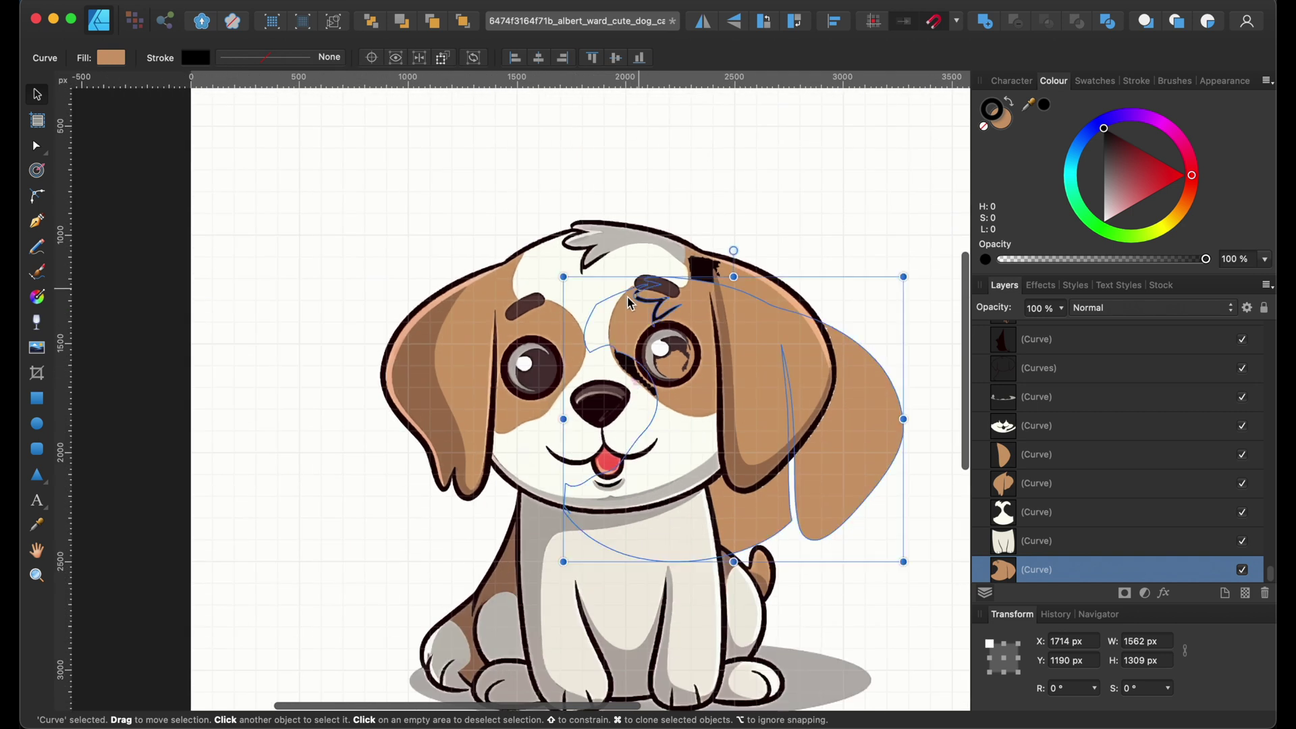
# Delete the displaced brown patch and undo the trial changes to the ear and chest shapes
pyautogui.press('Delete')
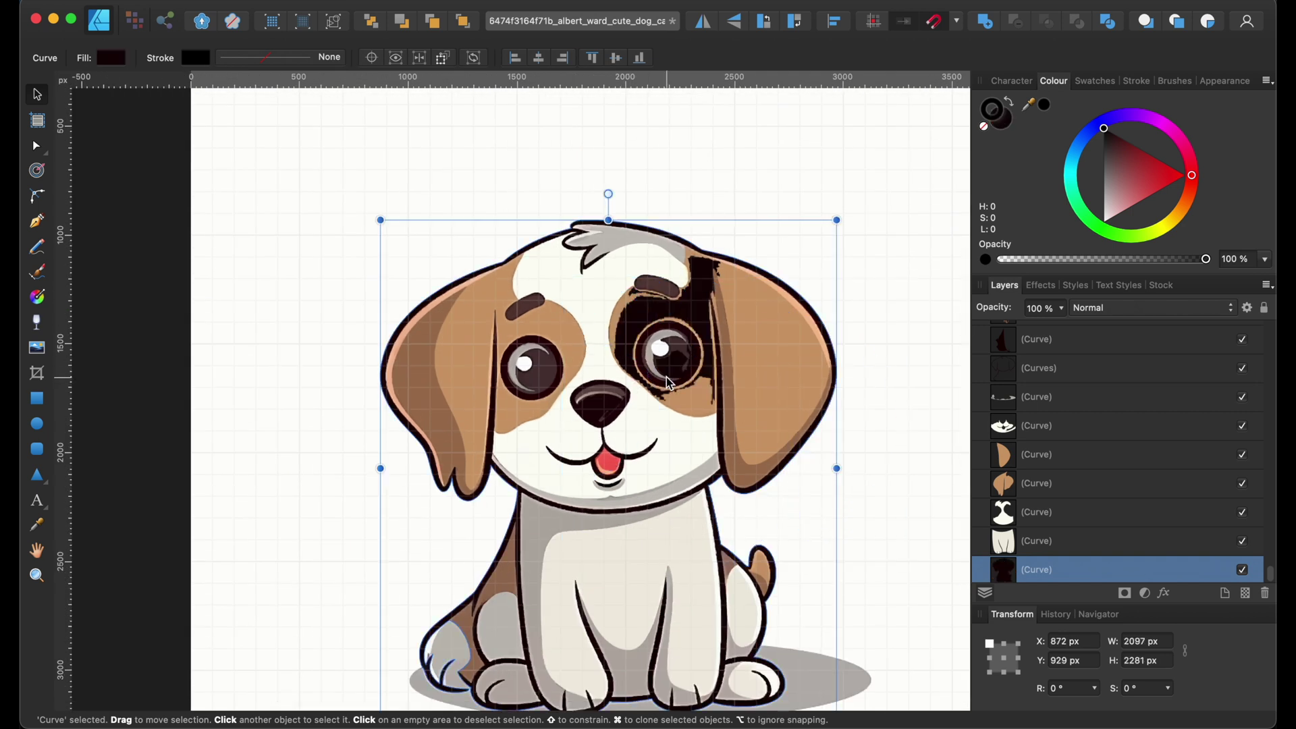
pyautogui.click(517, 334)
pyautogui.moveTo(461, 333); pyautogui.dragTo(302, 244)
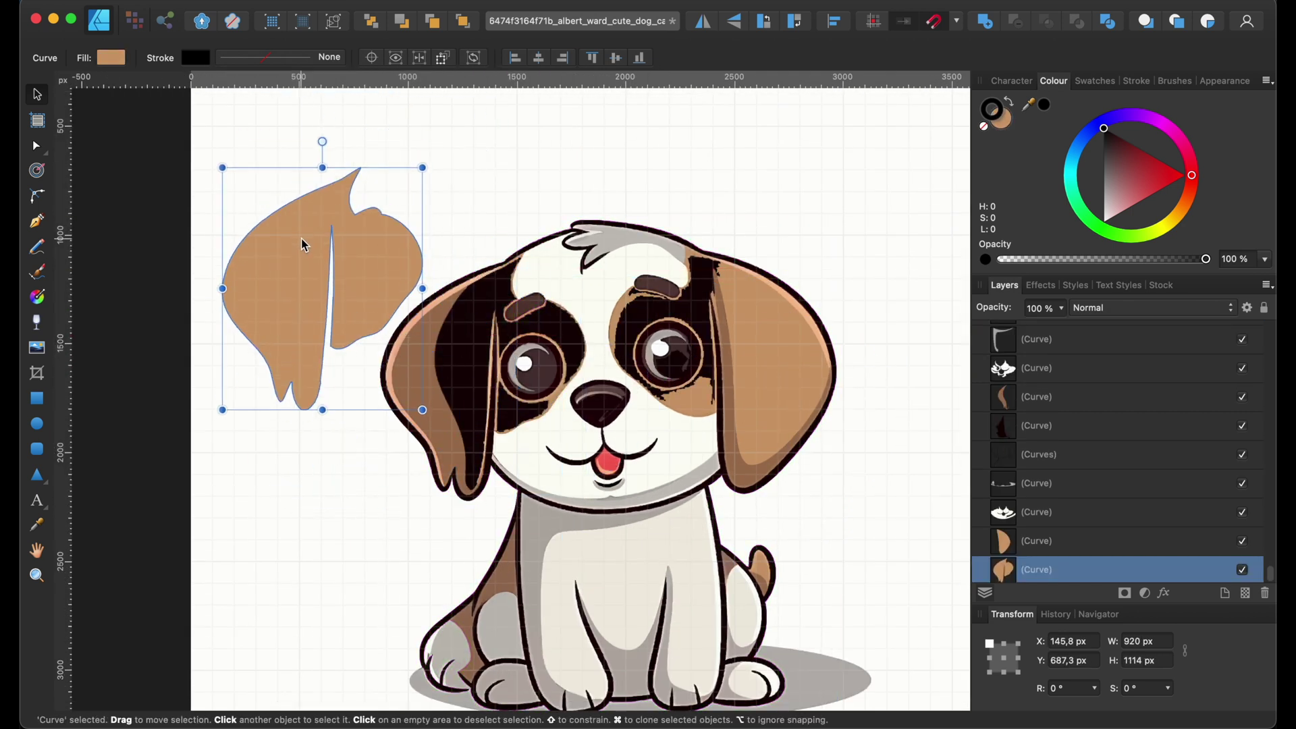
pyautogui.press('super+z')
pyautogui.scroll(-3, 607, 405)
pyautogui.press('super+z')
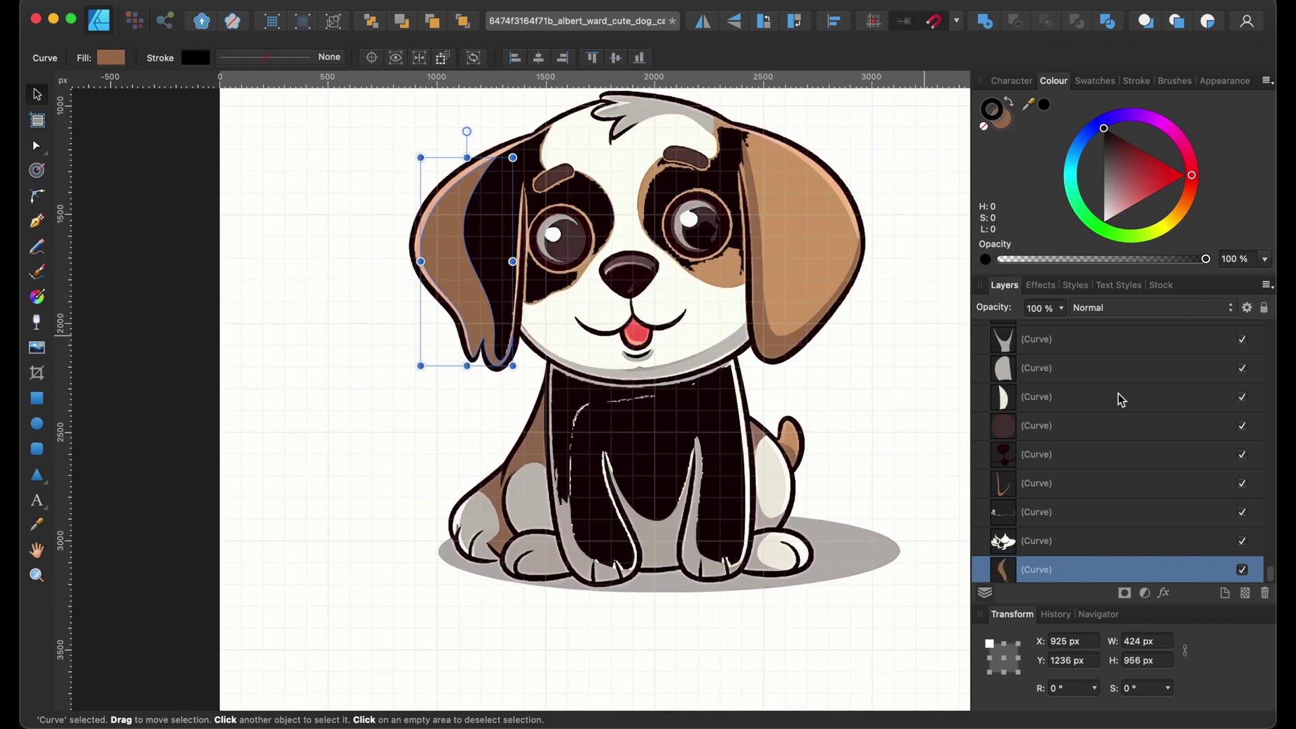
# Turn the left ear bright orange and fill the large body-and-face shape white
pyautogui.moveTo(1115, 164); pyautogui.dragTo(1106, 174)
pyautogui.moveTo(1193, 177); pyautogui.dragTo(1158, 180)
pyautogui.click(773, 226)
pyautogui.click(708, 275)
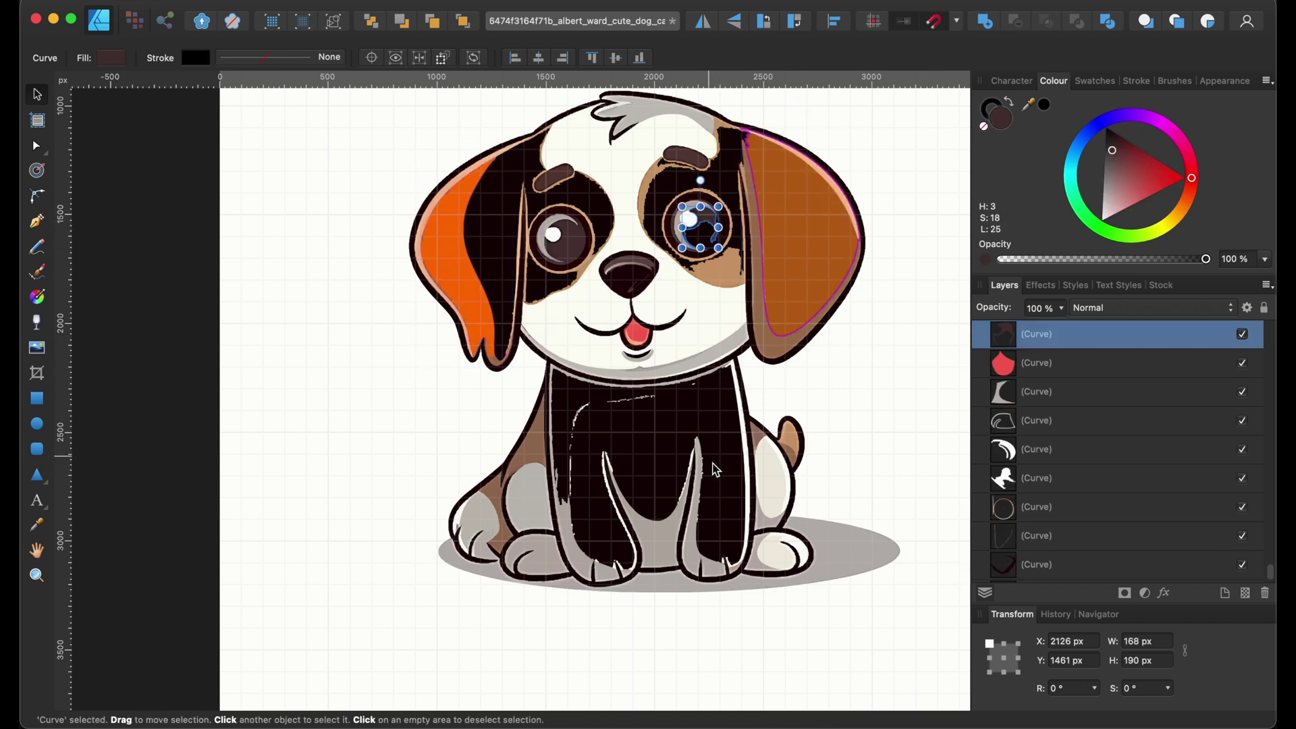
pyautogui.click(717, 473)
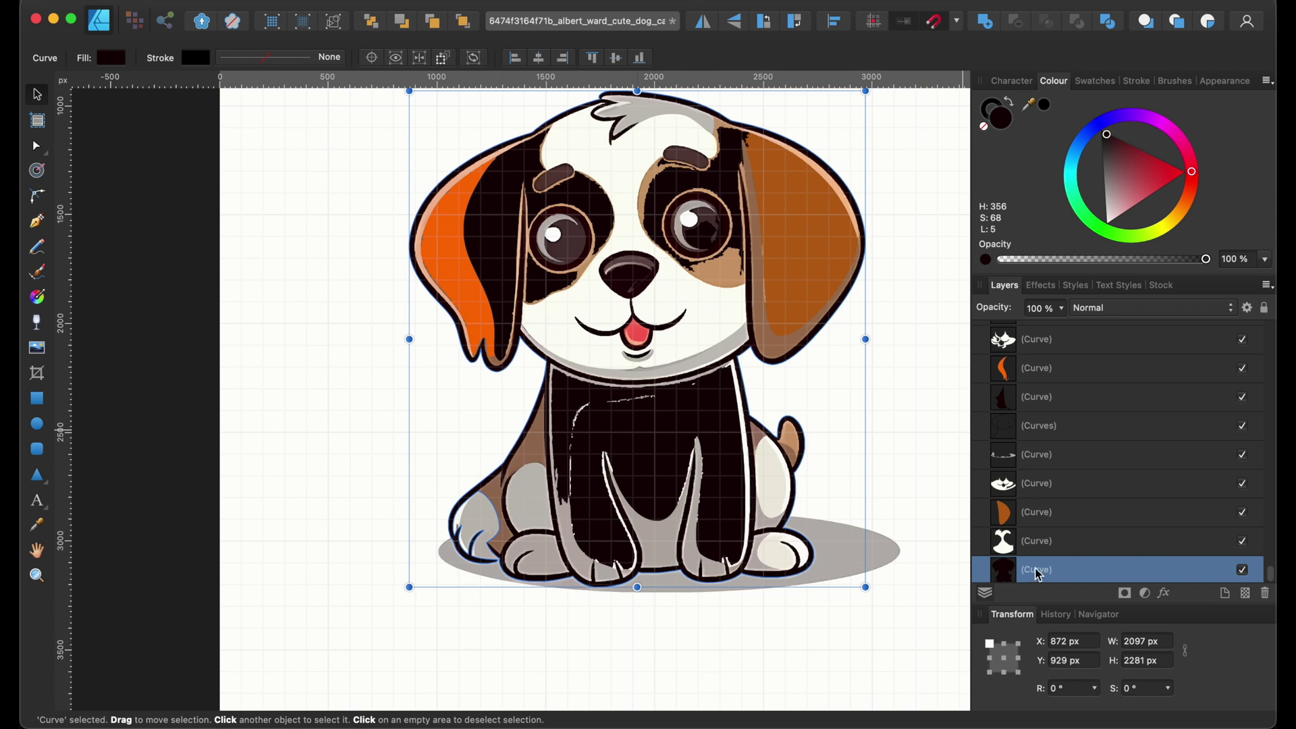
pyautogui.moveTo(1123, 189)
pyautogui.mouseDown()
pyautogui.moveTo(1110, 196)
pyautogui.moveTo(1110, 237)
pyautogui.mouseUp()
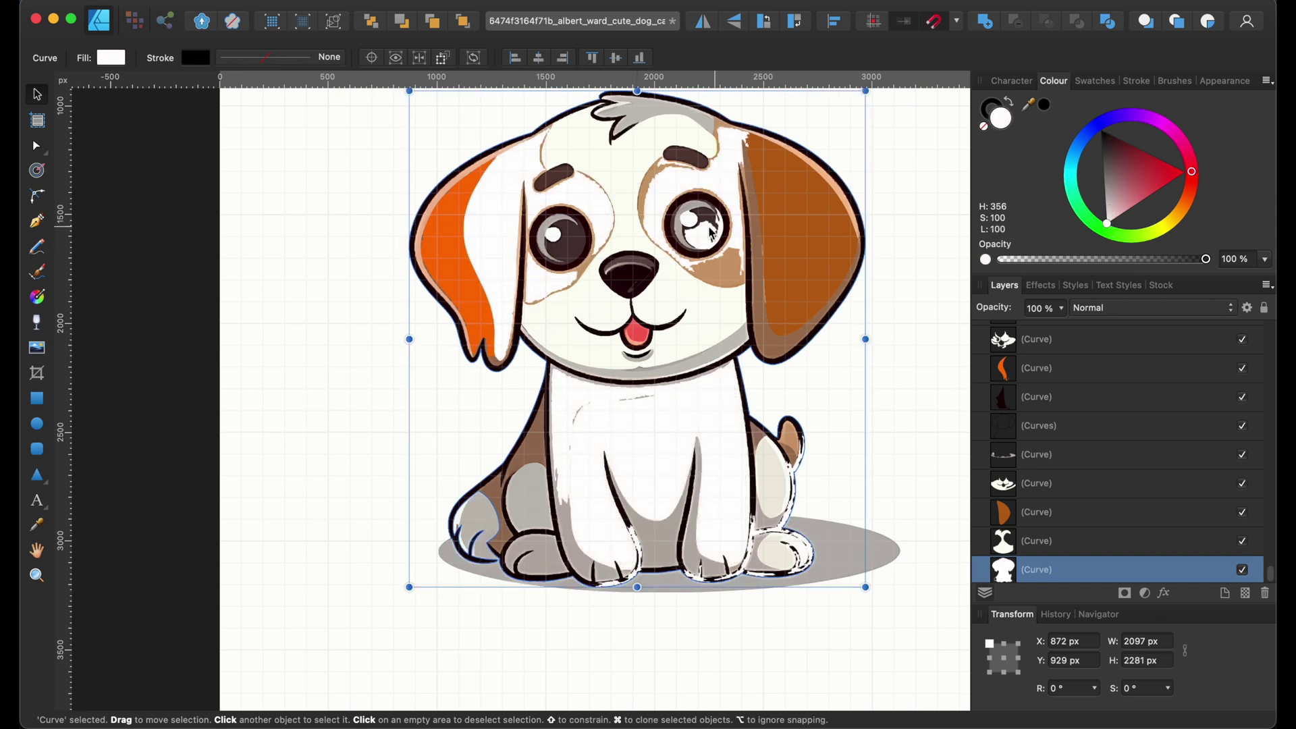